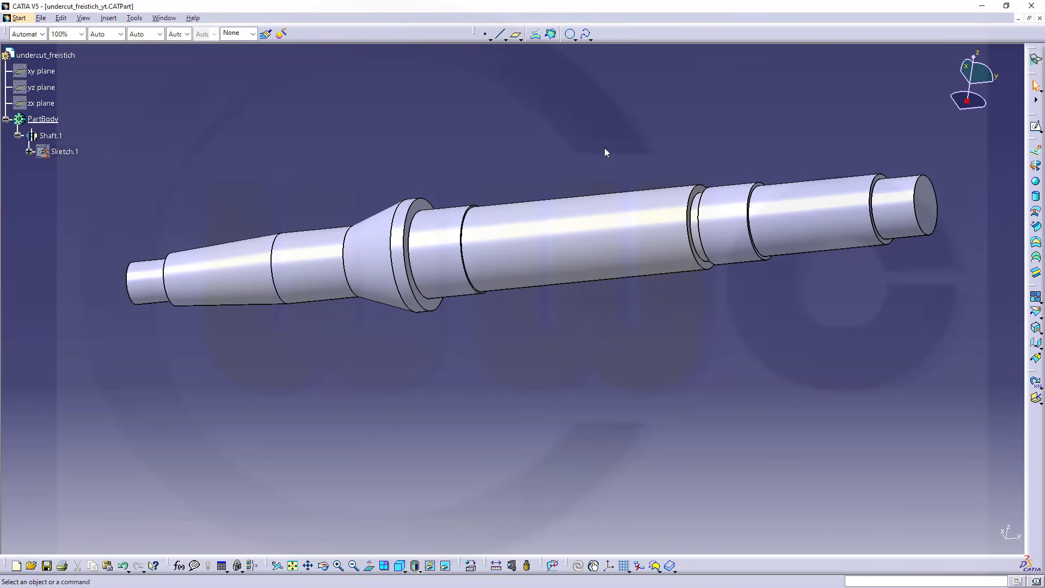
Extract the circular edge where the large collar's flat face meets the adjoining cylinder, with no propagation
{"action": "left_click", "coordinate": [1036, 330]}
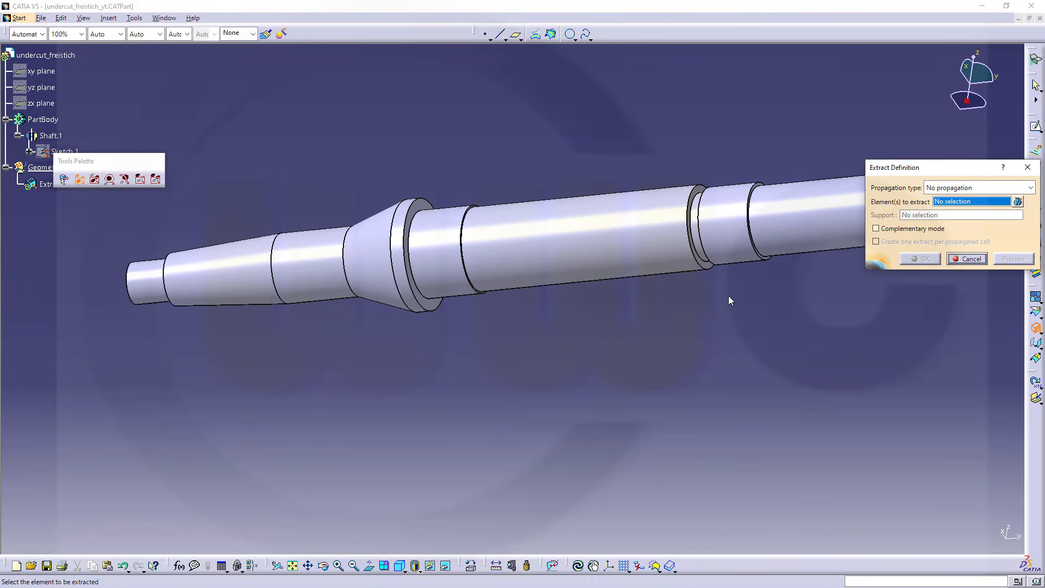
{"action": "left_click", "coordinate": [416, 252]}
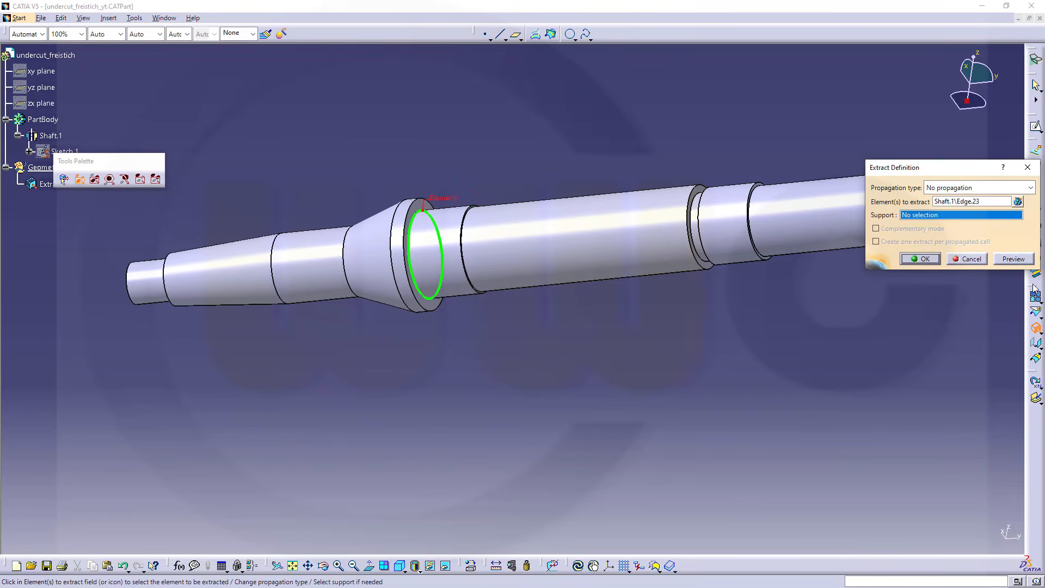
{"action": "left_click", "coordinate": [925, 259]}
Rename the extracted edge as centercurve
{"action": "left_click", "coordinate": [64, 185]}
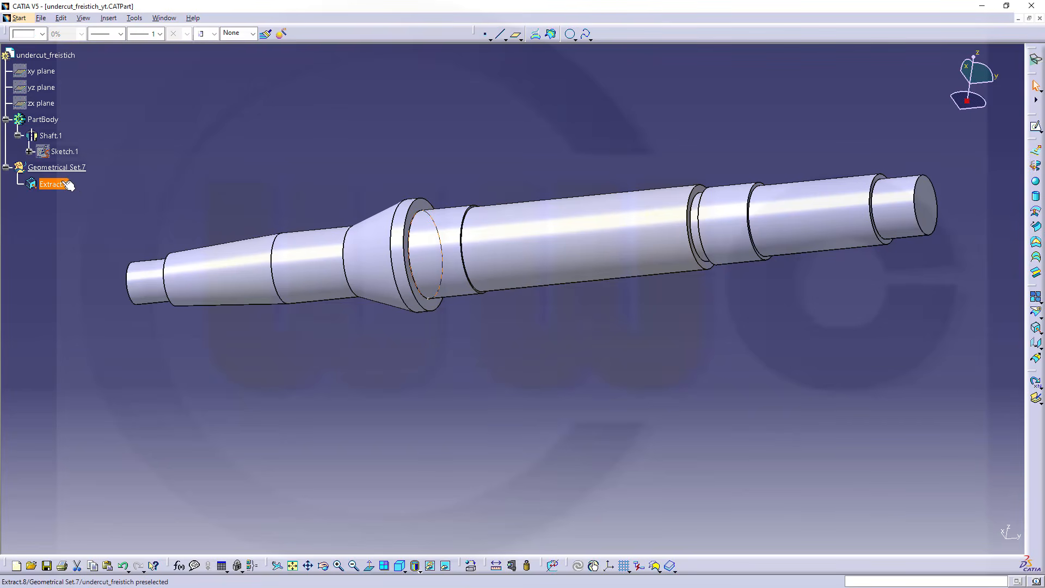
{"action": "key", "text": "alt+Return"}
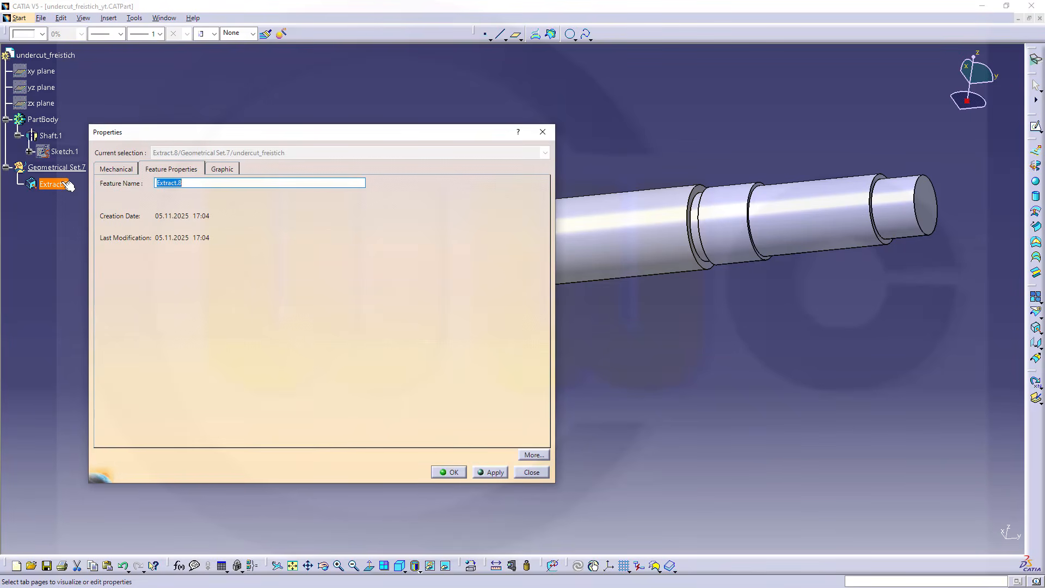
{"action": "type", "text": "centercurve"}
{"action": "key", "text": "Return"}
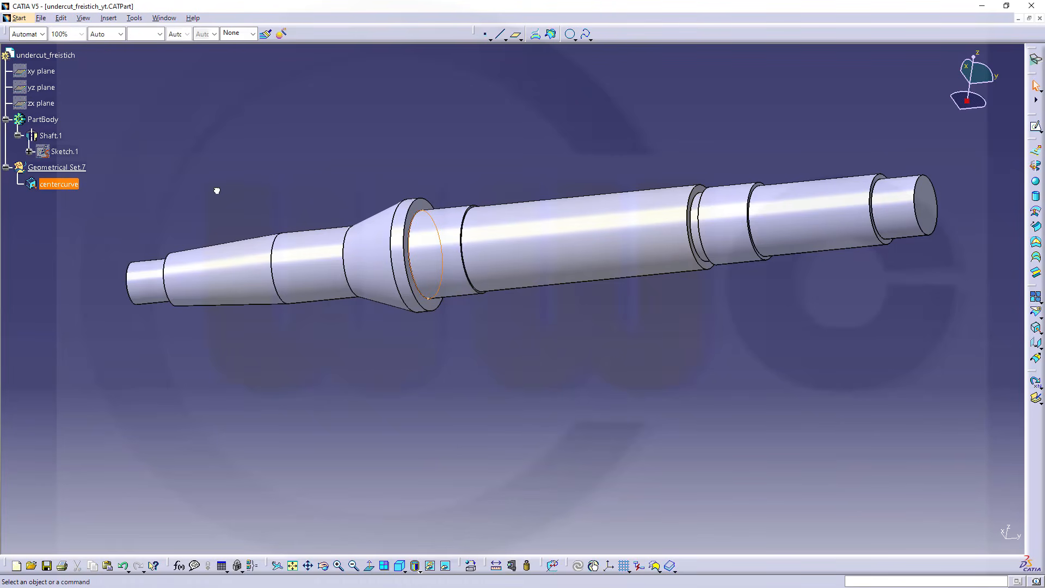
{"action": "left_click", "coordinate": [217, 191]}
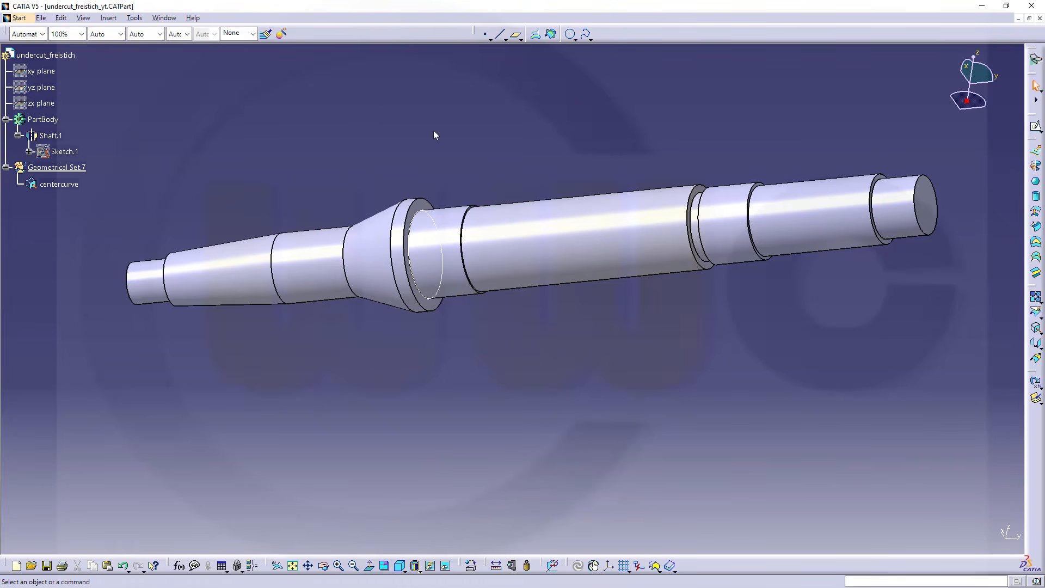
Create an On curve point on centercurve at a geodesic length of 0 mm from the default extremity
{"action": "left_click", "coordinate": [485, 33]}
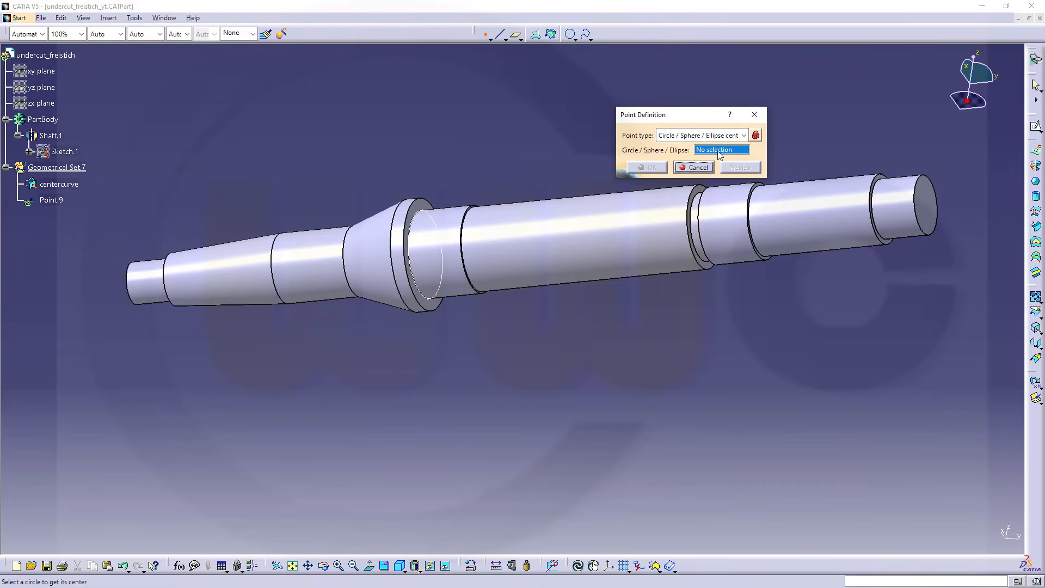
{"action": "left_click", "coordinate": [743, 136]}
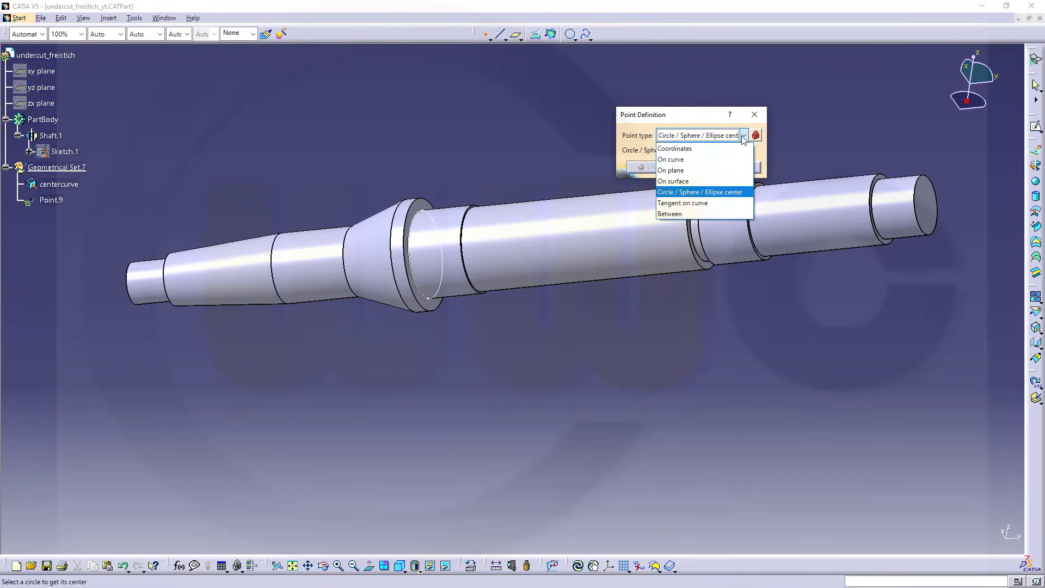
{"action": "left_click", "coordinate": [694, 159]}
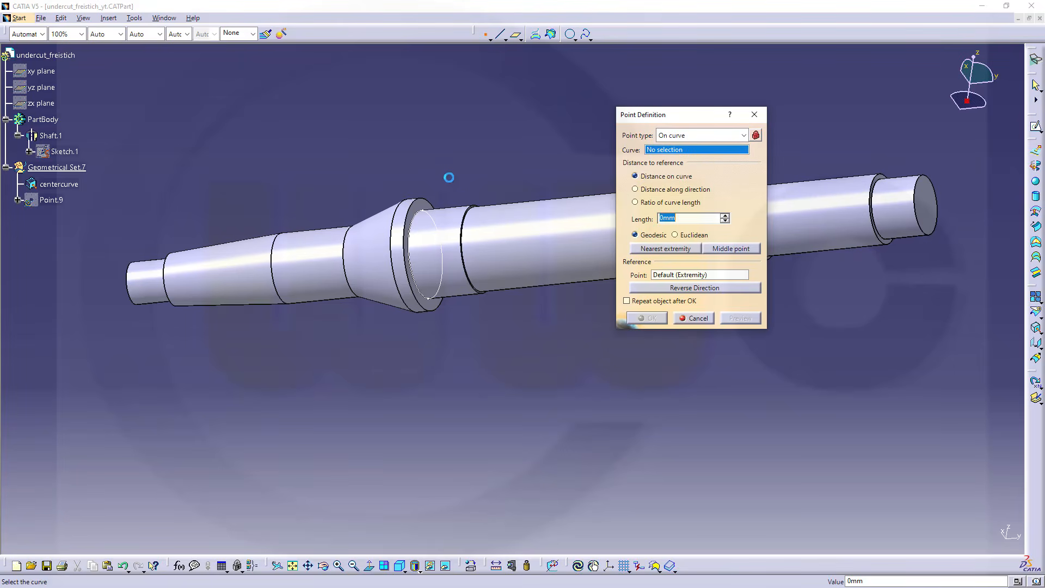
{"action": "left_click", "coordinate": [59, 184]}
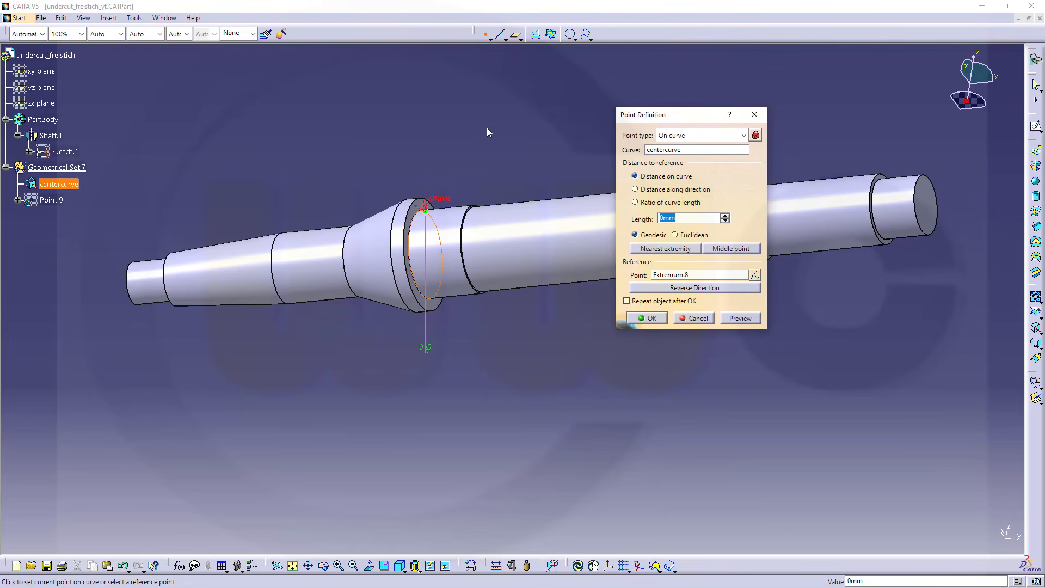
{"action": "type", "text": "33,336"}
{"action": "key", "text": "Tab"}
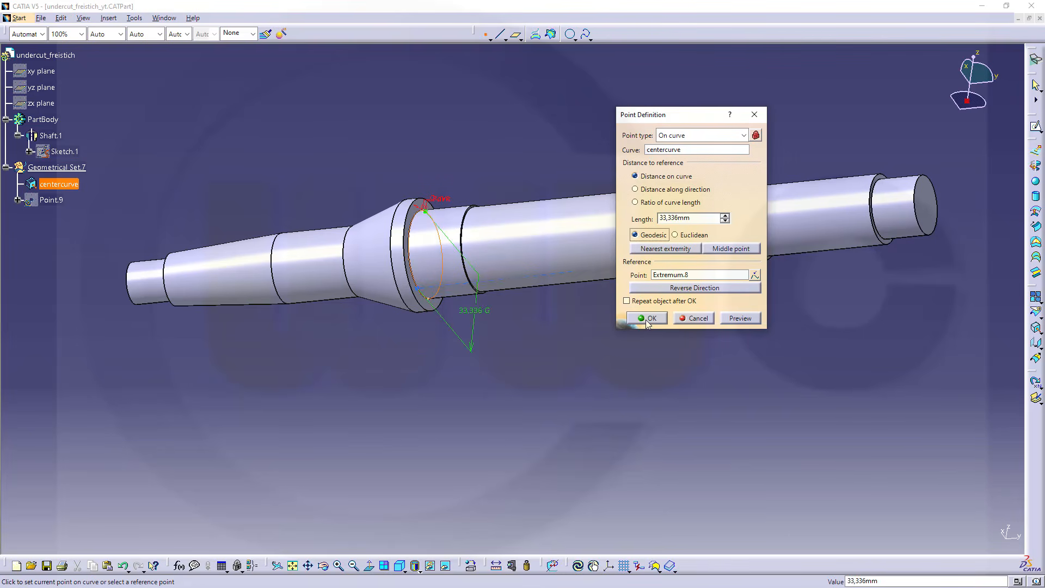
{"action": "key", "text": "shift+Tab"}
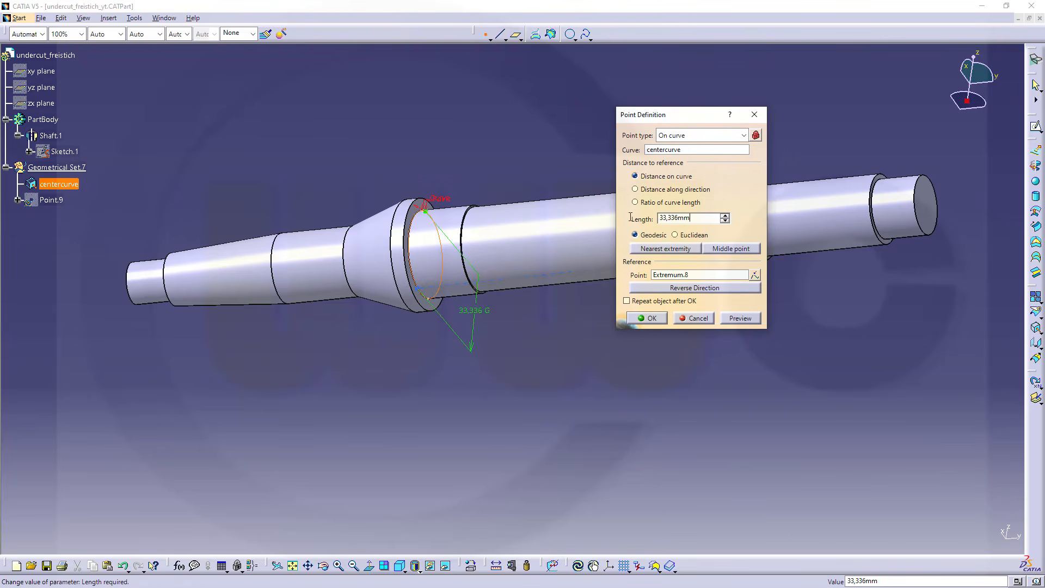
{"action": "type", "text": "0"}
{"action": "key", "text": "Tab"}
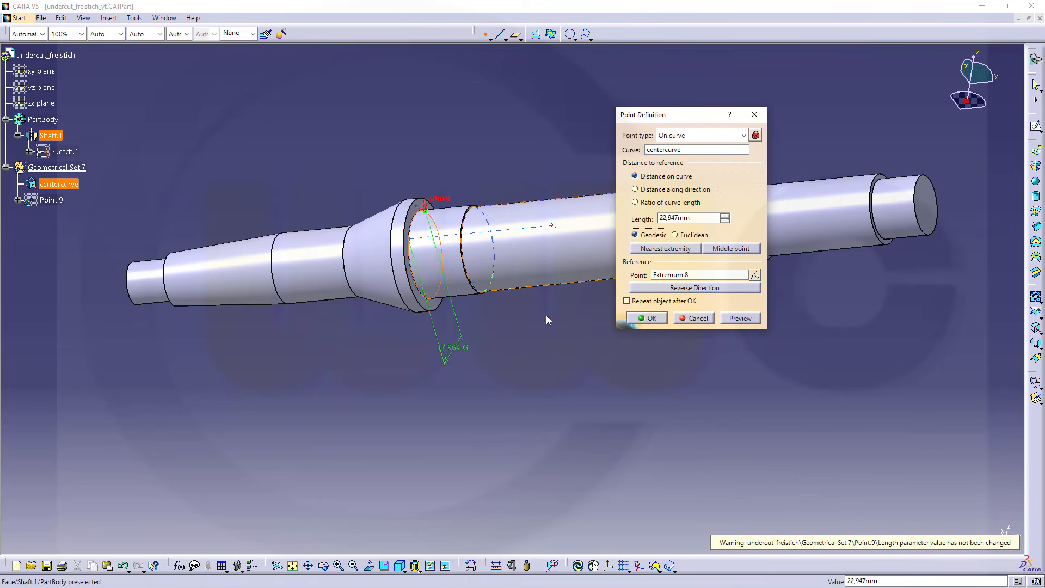
{"action": "key", "text": "shift+Tab"}
{"action": "type", "text": "0"}
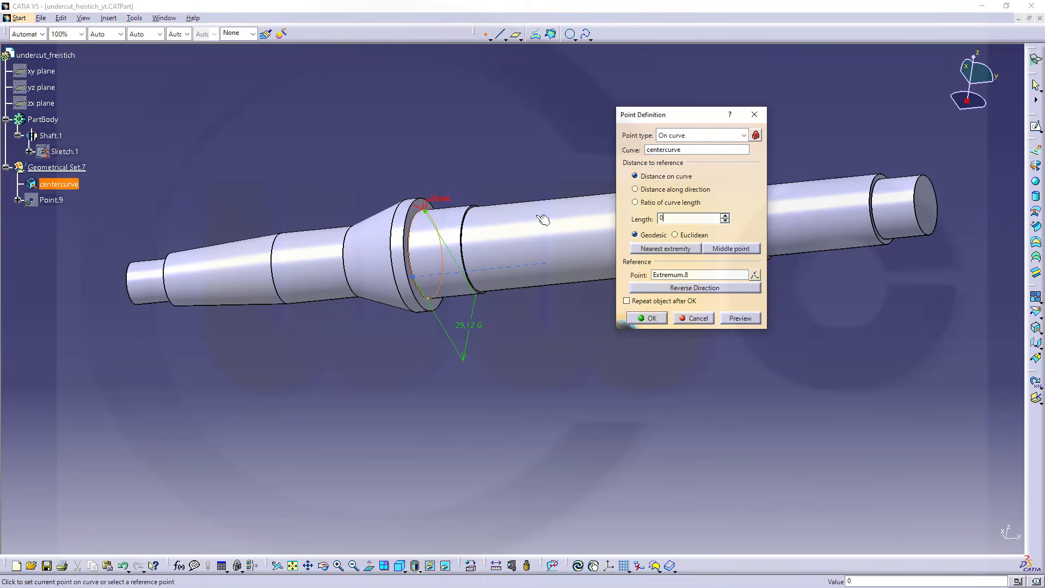
{"action": "key", "text": "Tab"}
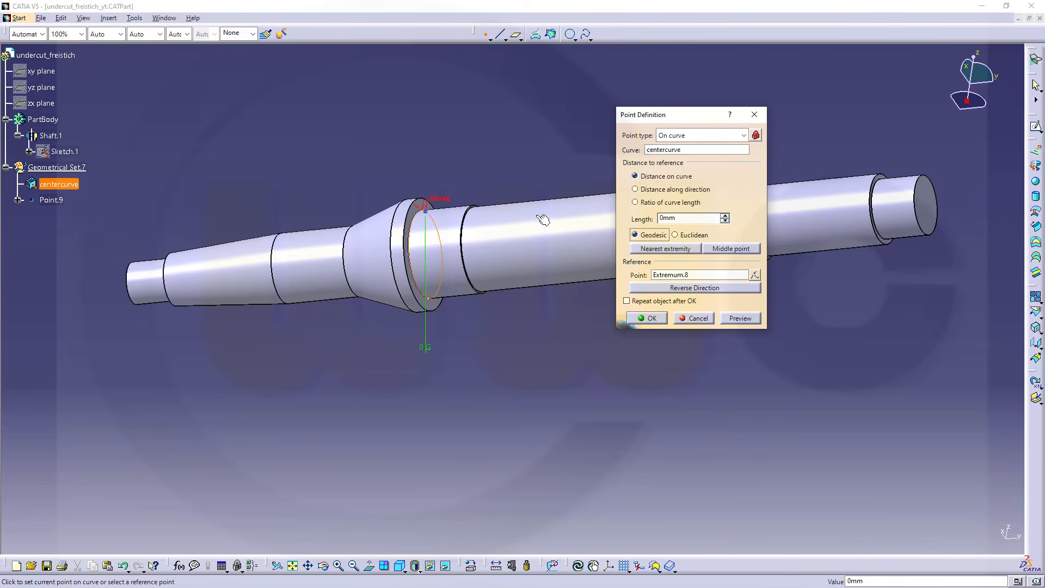
{"action": "left_click", "coordinate": [656, 320]}
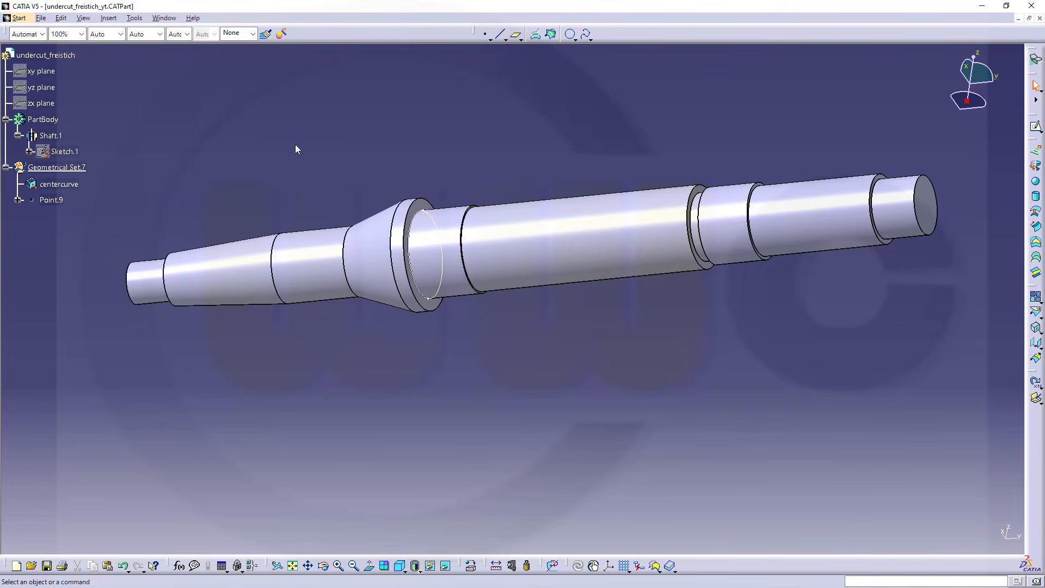
Rename the new point on the curve as profile_origin
{"action": "left_click", "coordinate": [54, 200]}
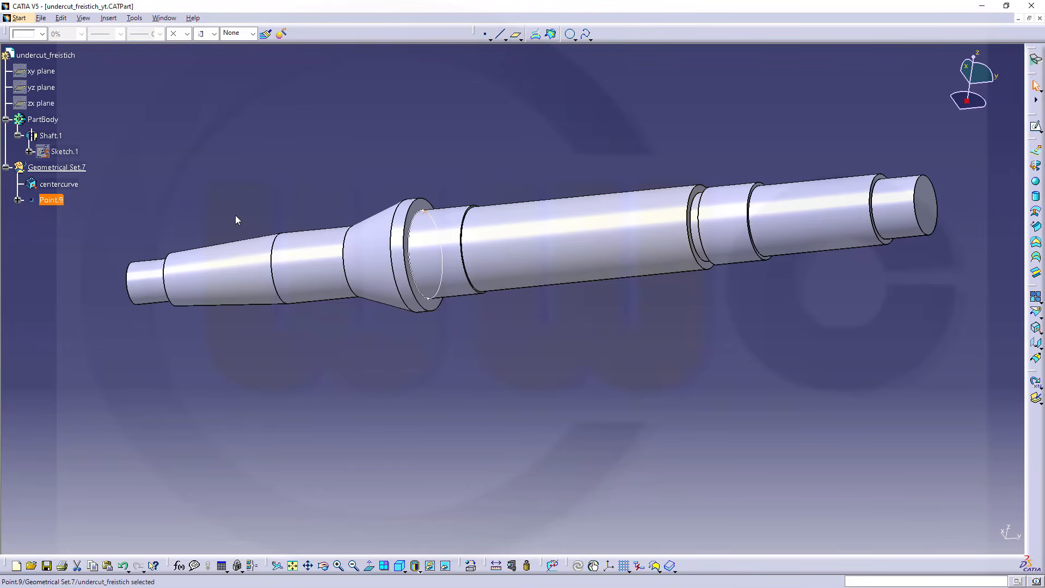
{"action": "key", "text": "alt+Return"}
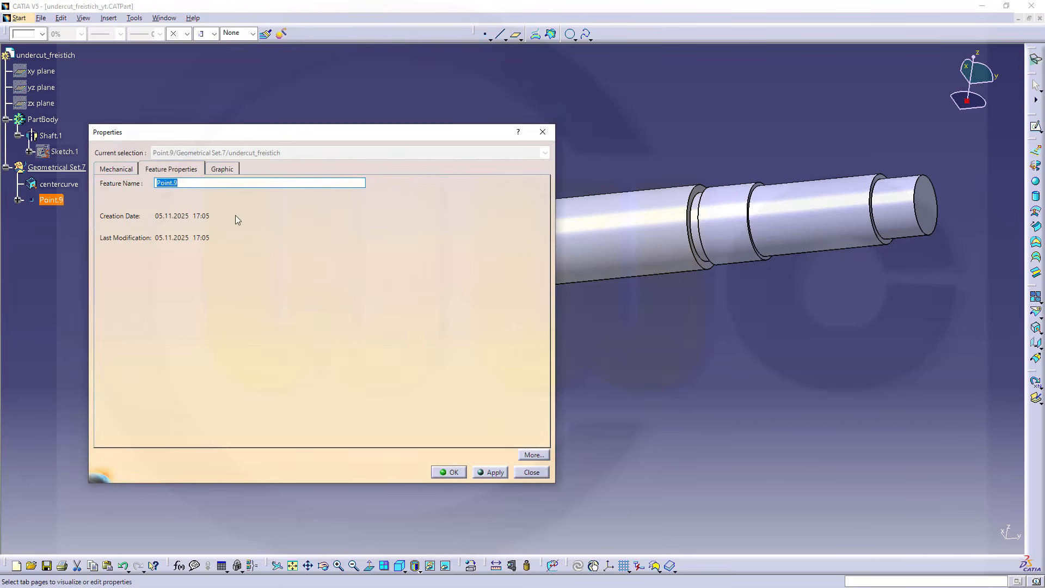
{"action": "type", "text": "profile_origin"}
{"action": "key", "text": "Return"}
{"action": "left_click", "coordinate": [258, 201]}
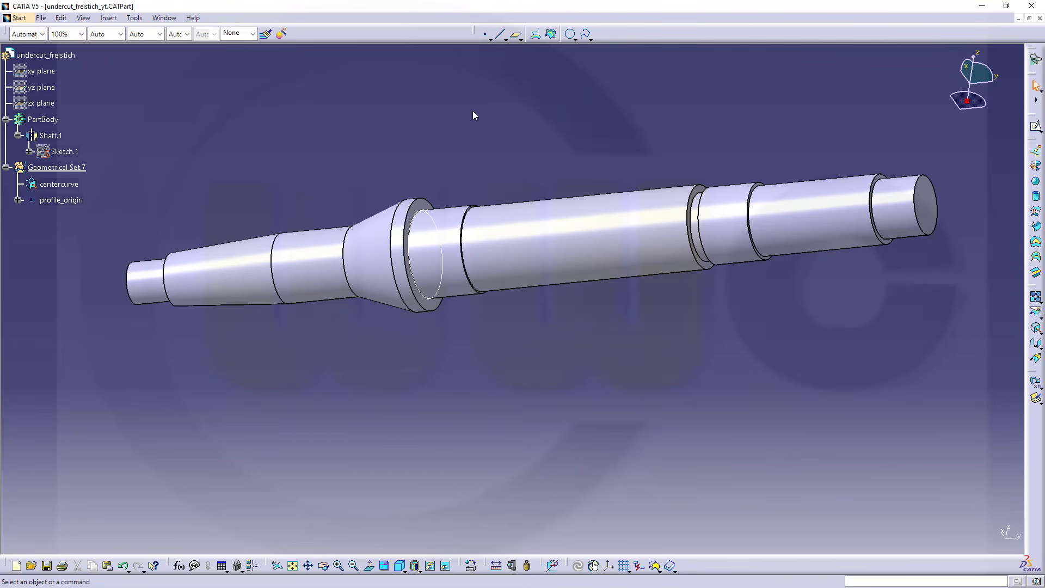
Create a Normal to curve plane on centercurve through the point profile_origin
{"action": "left_click", "coordinate": [515, 35]}
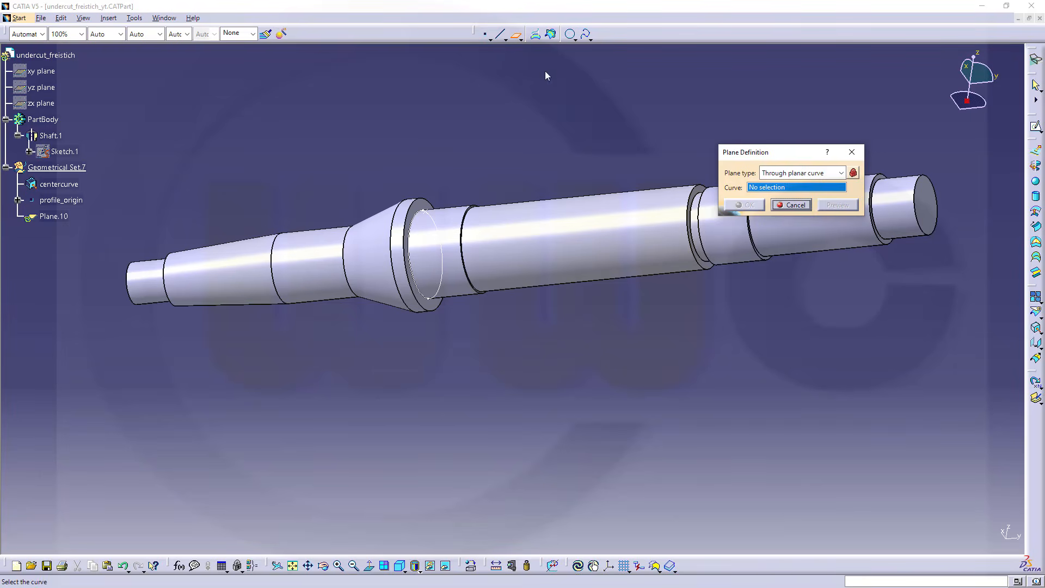
{"action": "left_click", "coordinate": [841, 172]}
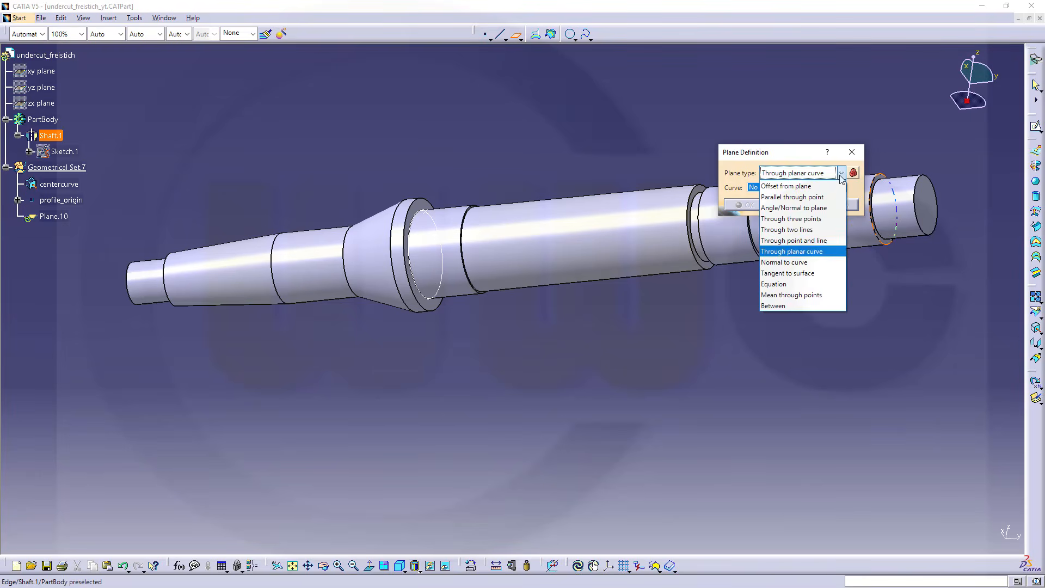
{"action": "left_click", "coordinate": [789, 262]}
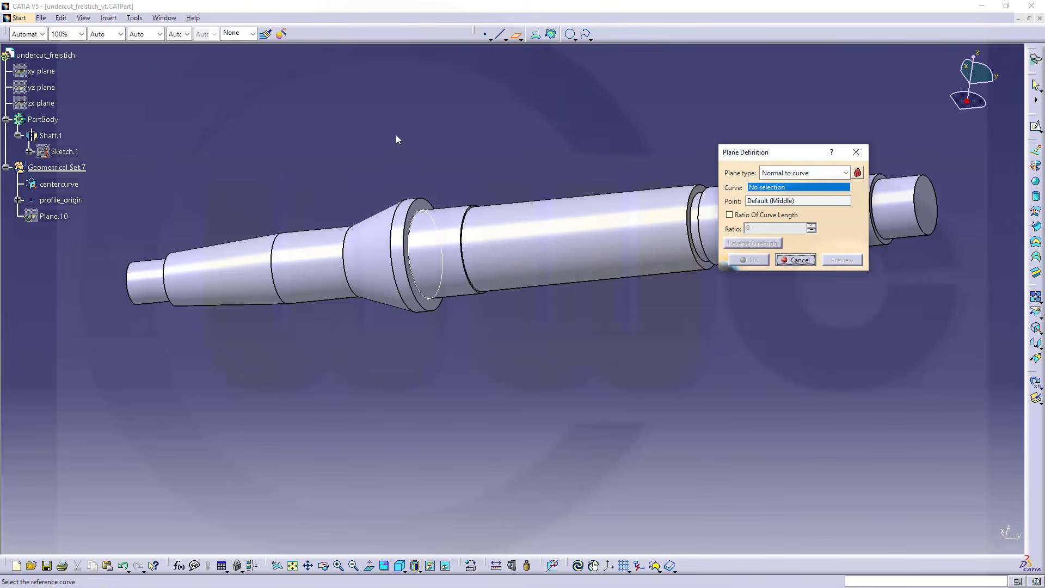
{"action": "left_click", "coordinate": [779, 202]}
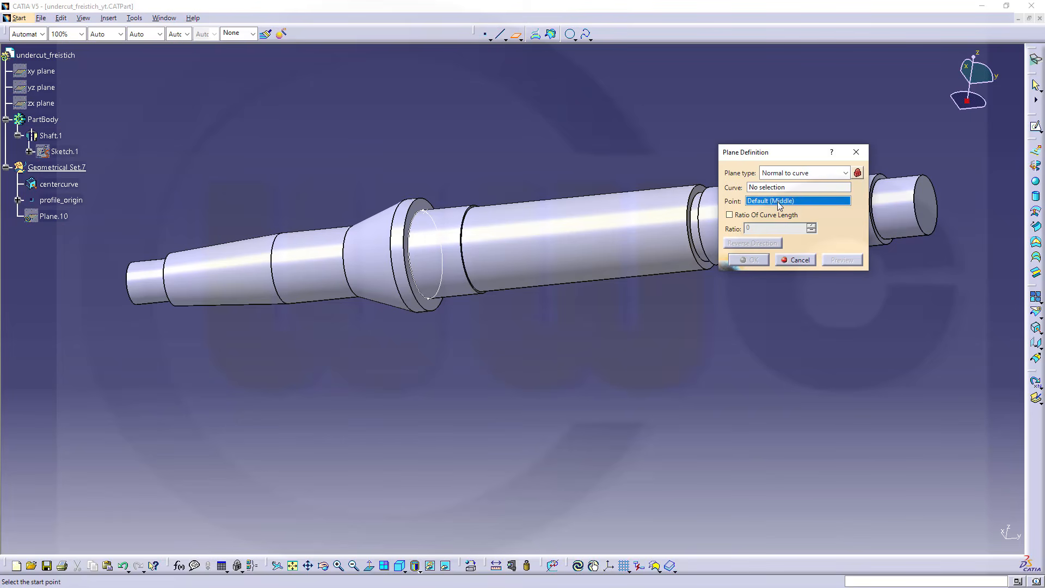
{"action": "left_click", "coordinate": [83, 201]}
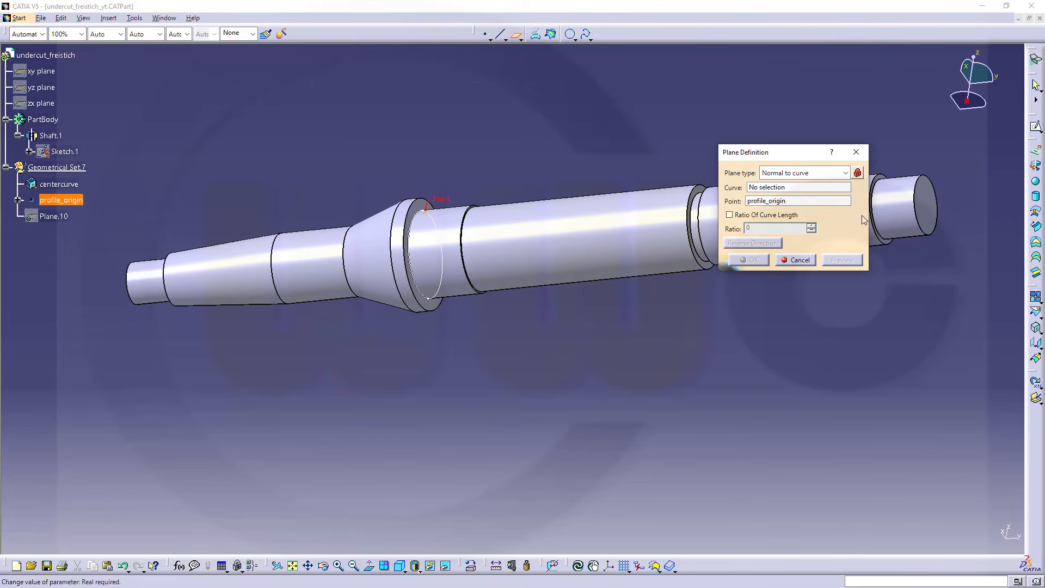
{"action": "left_click", "coordinate": [61, 184]}
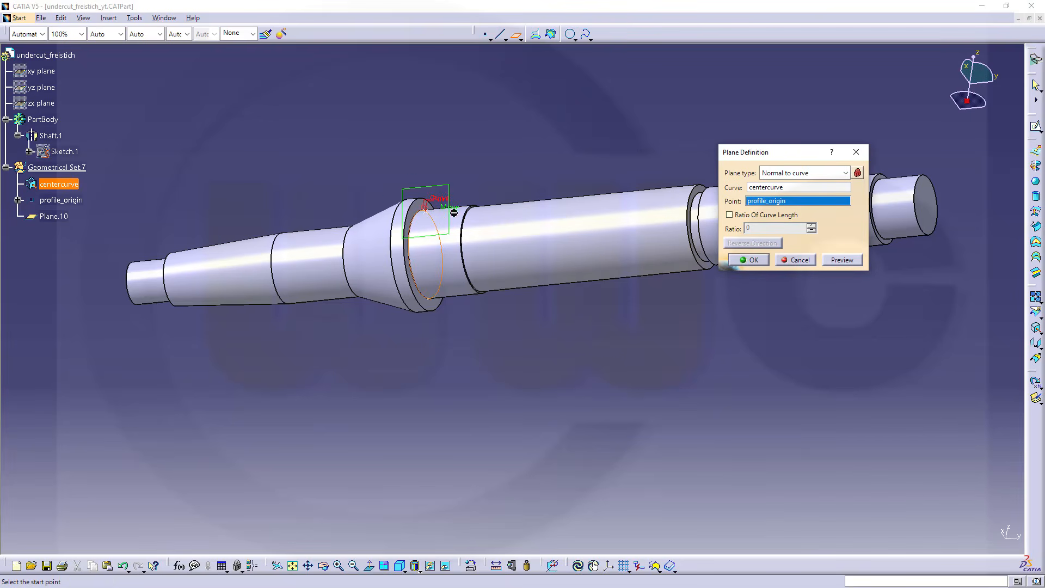
{"action": "left_click", "coordinate": [749, 260]}
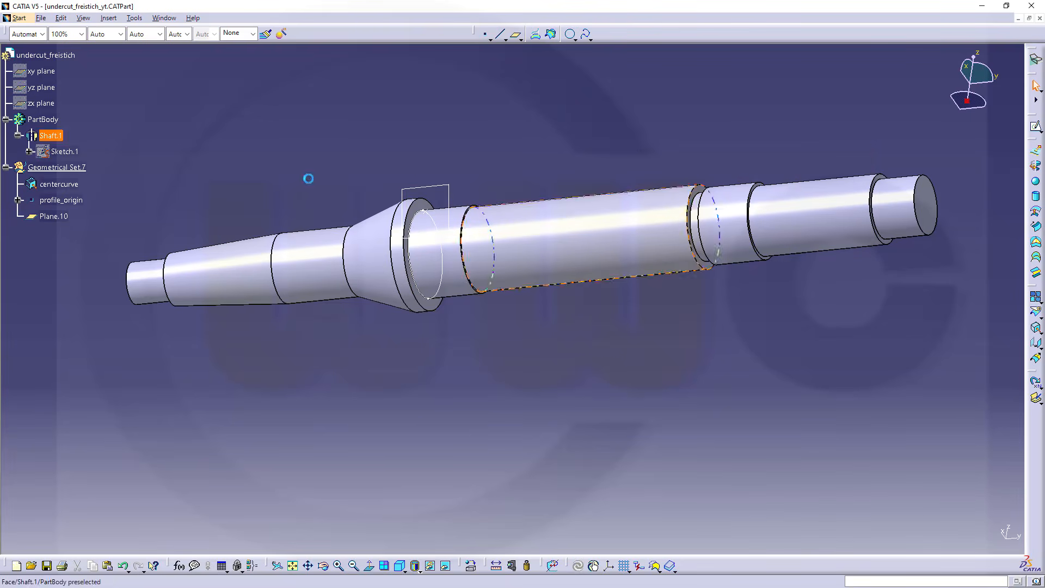
Rename the plane normal to the curve as profile_plane
{"action": "left_click", "coordinate": [61, 216]}
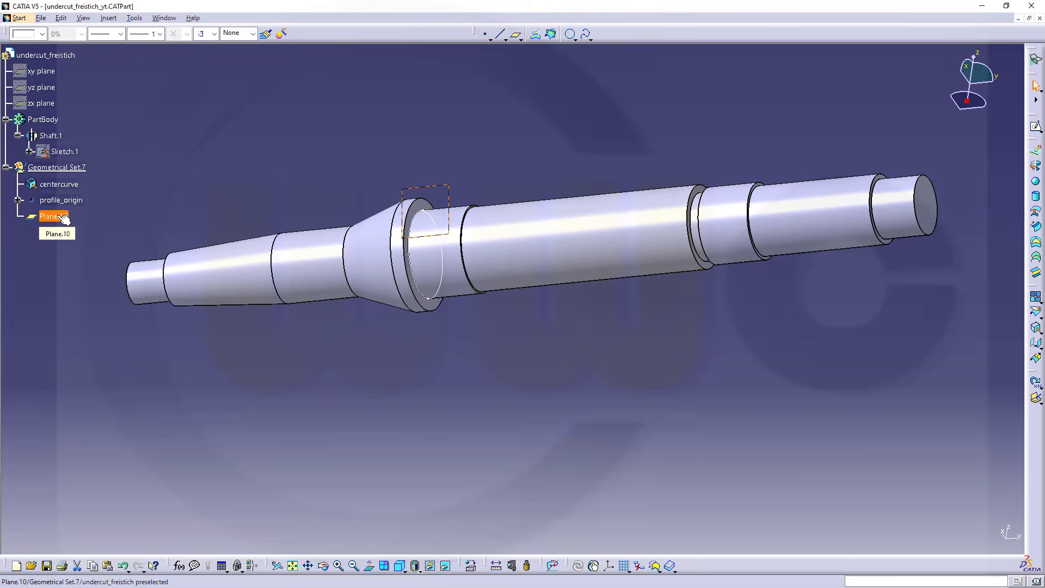
{"action": "key", "text": "alt+Return"}
{"action": "type", "text": "pr"}
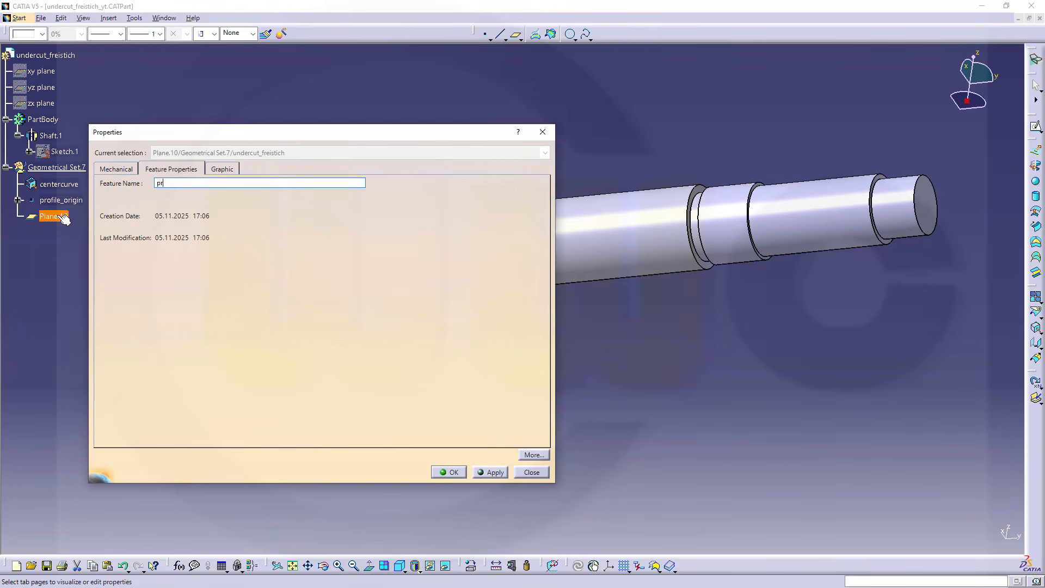
{"action": "type", "text": "ofile_plane"}
{"action": "key", "text": "Return"}
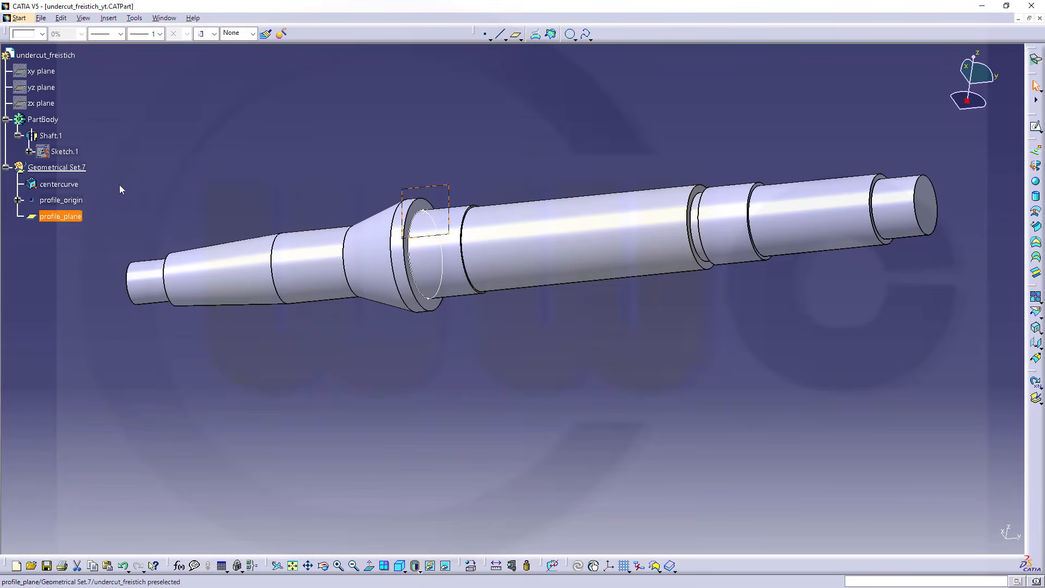
{"action": "left_click", "coordinate": [133, 177]}
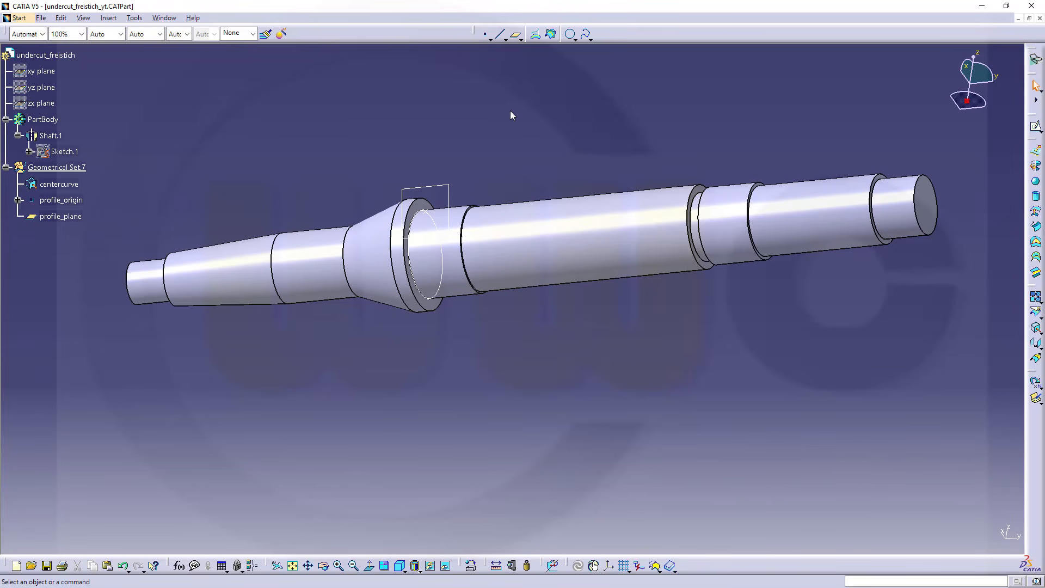
Create a Through planar curve plane from centercurve
{"action": "left_click", "coordinate": [517, 37]}
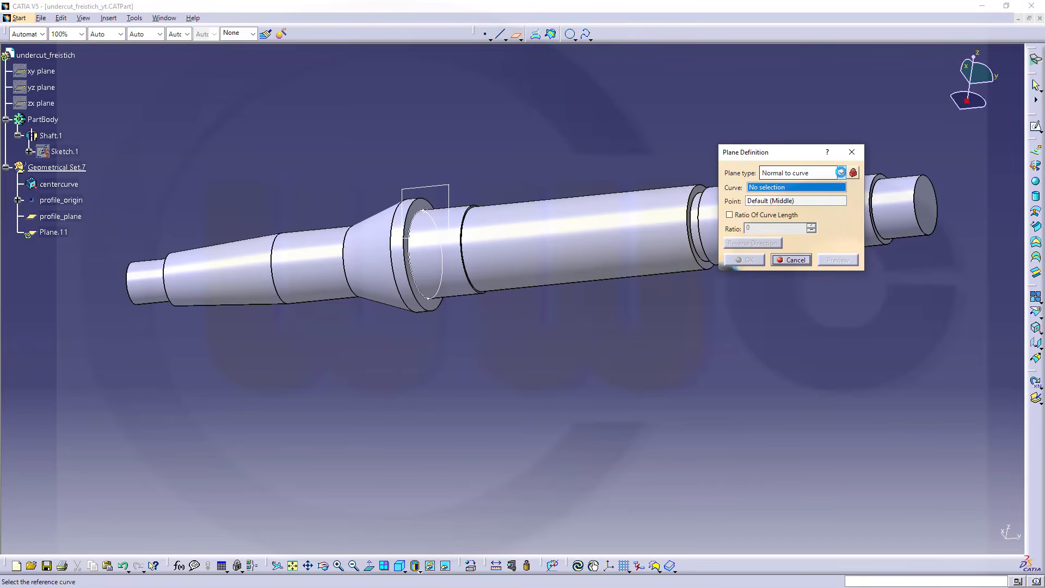
{"action": "left_click", "coordinate": [841, 172]}
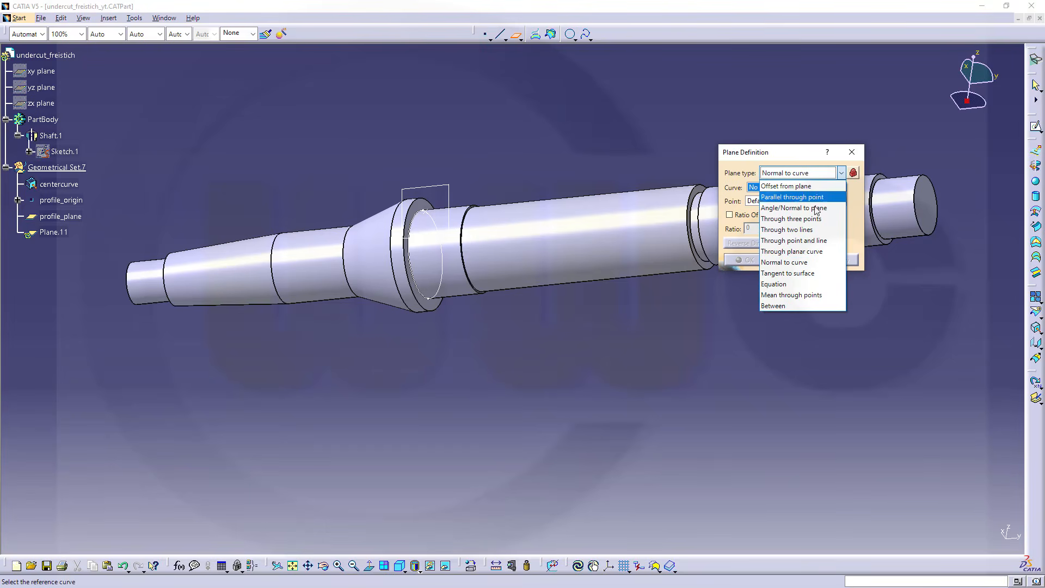
{"action": "left_click", "coordinate": [793, 251]}
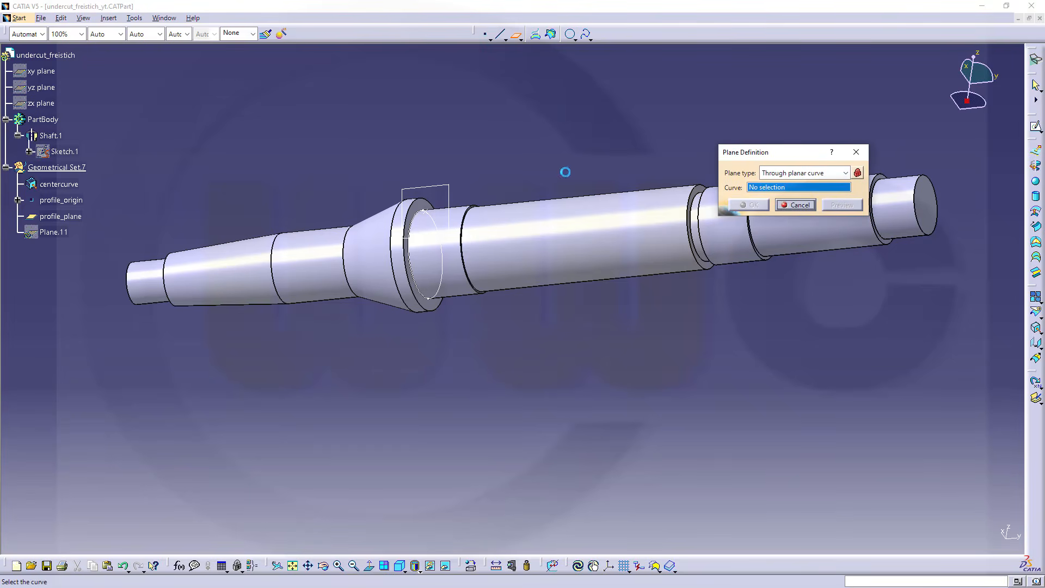
{"action": "left_click", "coordinate": [61, 185]}
{"action": "left_click", "coordinate": [749, 205]}
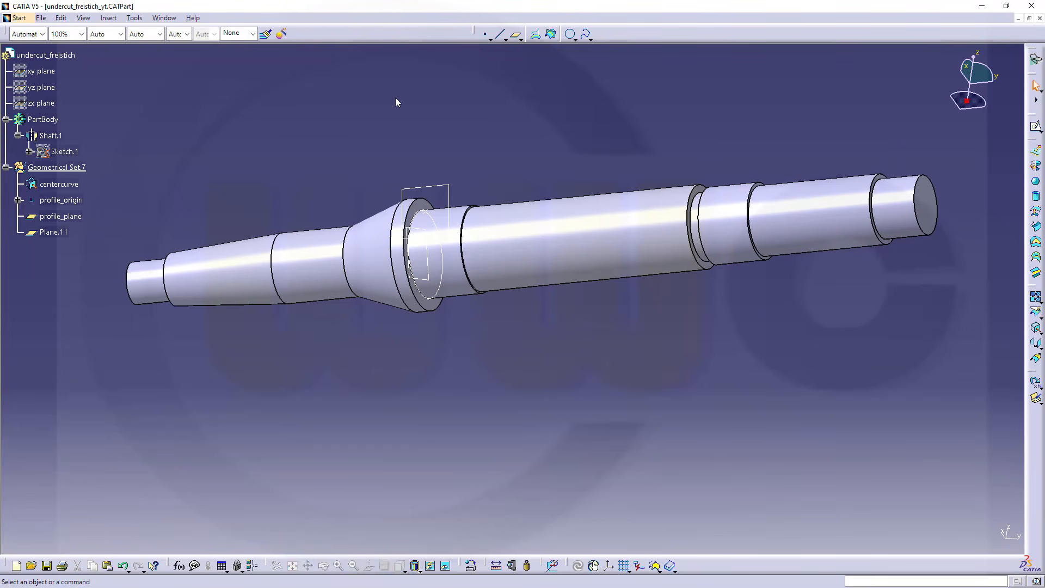
Create a Circle / Sphere / Ellipse center point from centercurve
{"action": "left_click", "coordinate": [485, 34]}
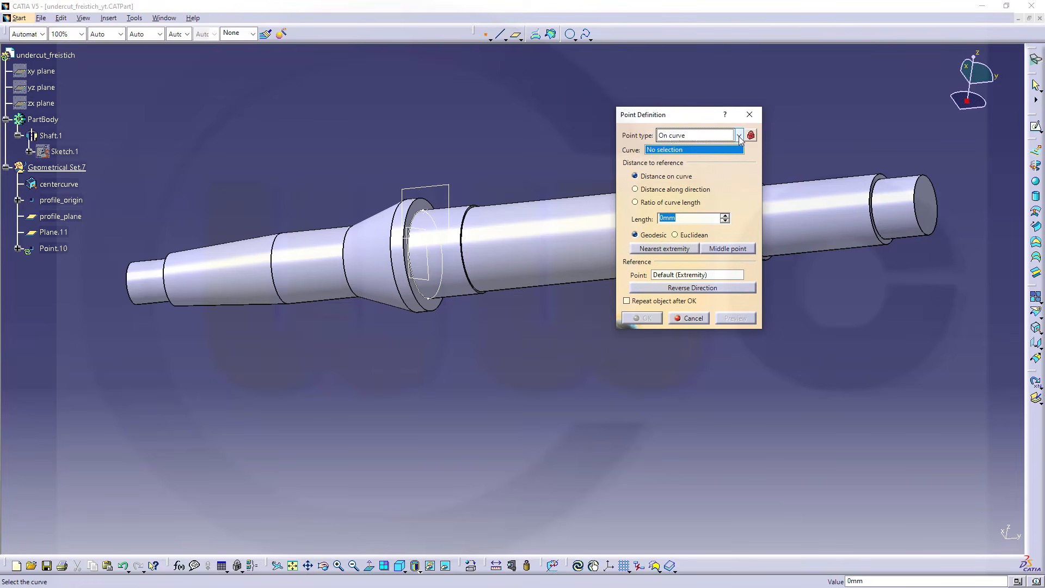
{"action": "left_click", "coordinate": [738, 135]}
{"action": "left_click", "coordinate": [703, 190]}
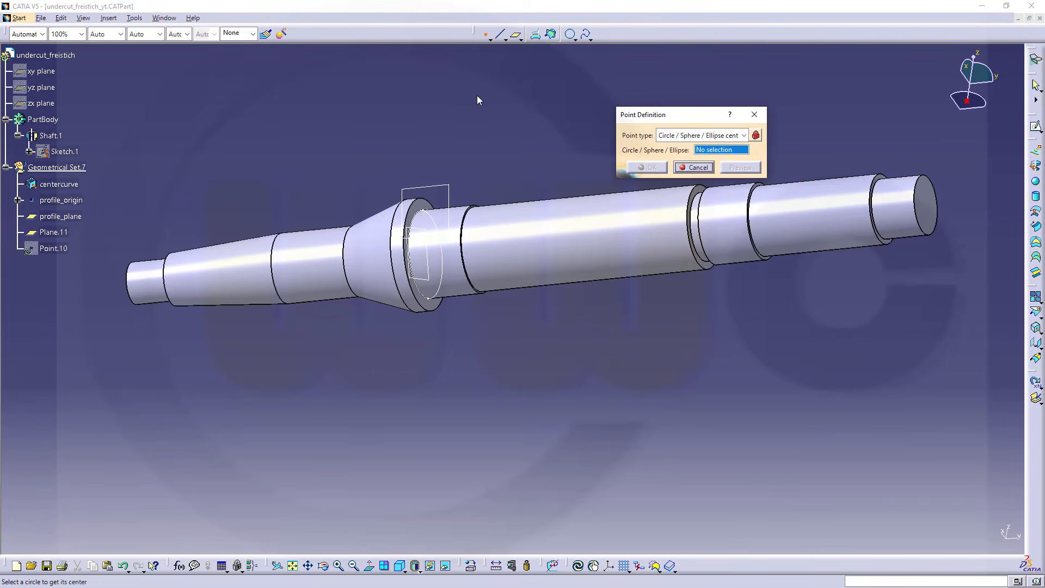
{"action": "left_click", "coordinate": [61, 187]}
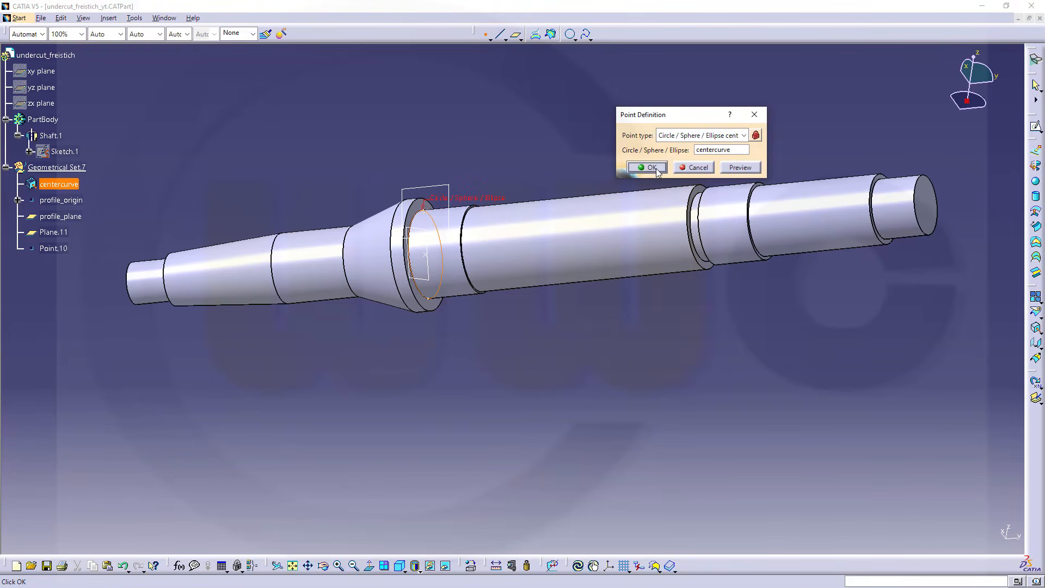
{"action": "left_click", "coordinate": [651, 167]}
Create a Point-Direction line from the circle's center point along the normal of the planar-curve plane, from 0 to 20 mm
{"action": "left_click", "coordinate": [500, 34]}
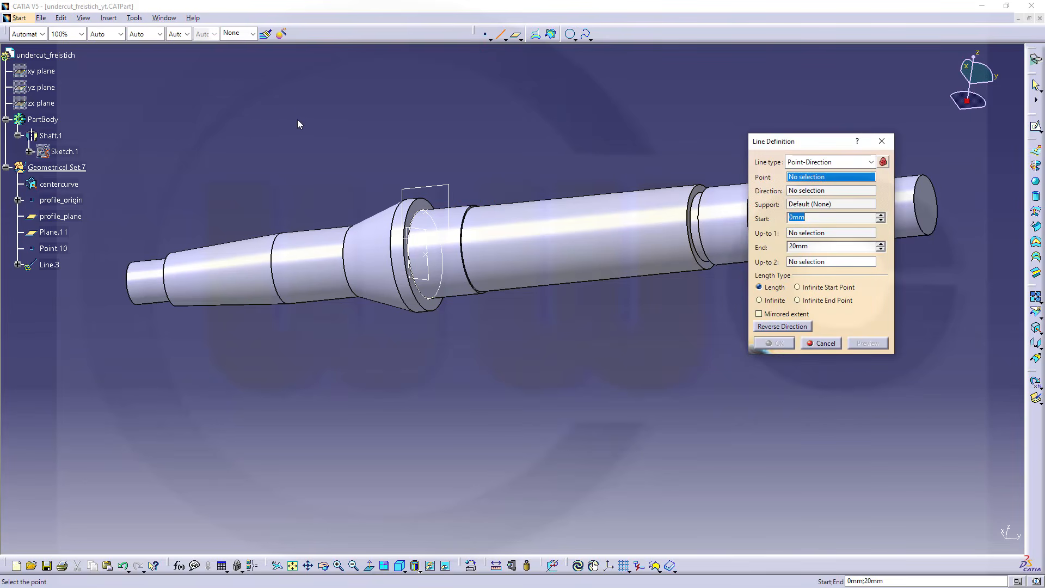
{"action": "left_click", "coordinate": [53, 244]}
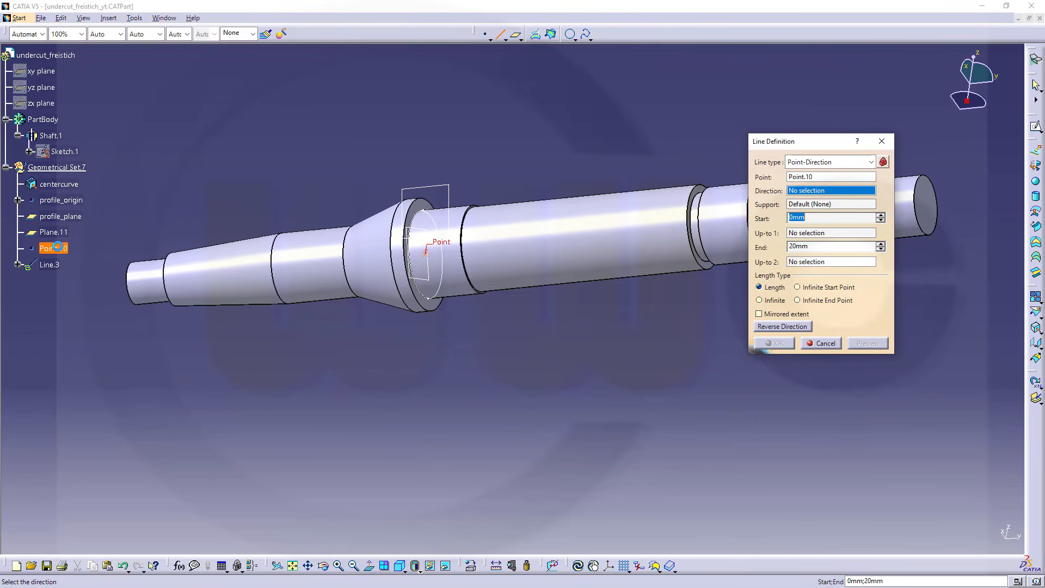
{"action": "left_click", "coordinate": [54, 233]}
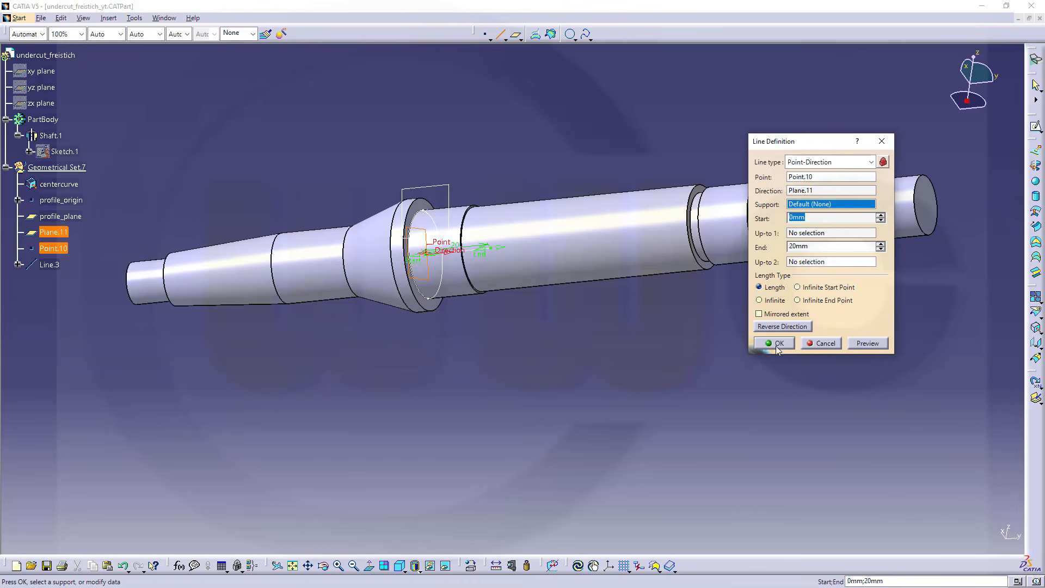
{"action": "left_click", "coordinate": [777, 343]}
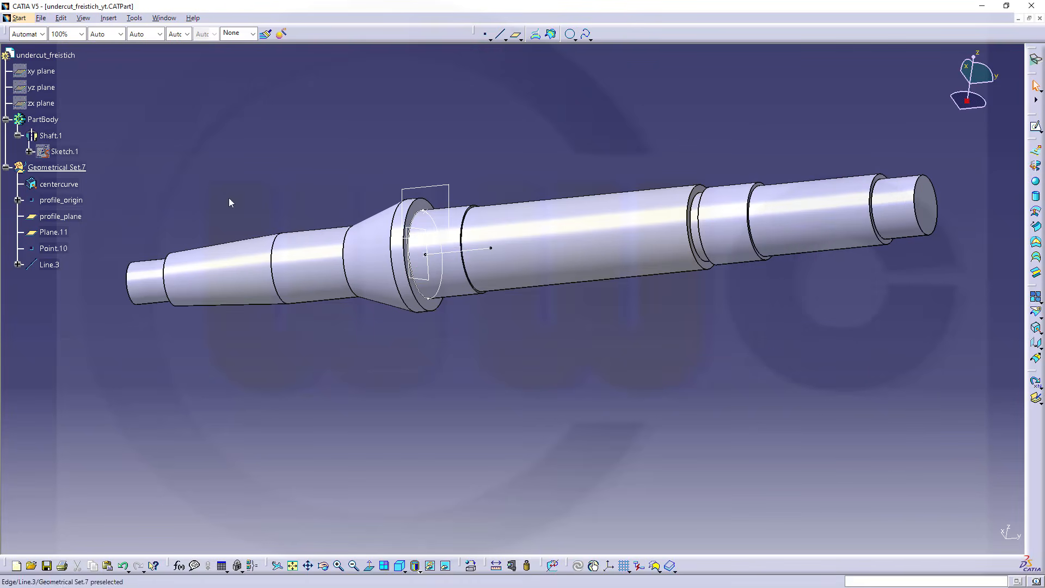
Rename the new axial line as orientation
{"action": "right_click", "coordinate": [53, 266]}
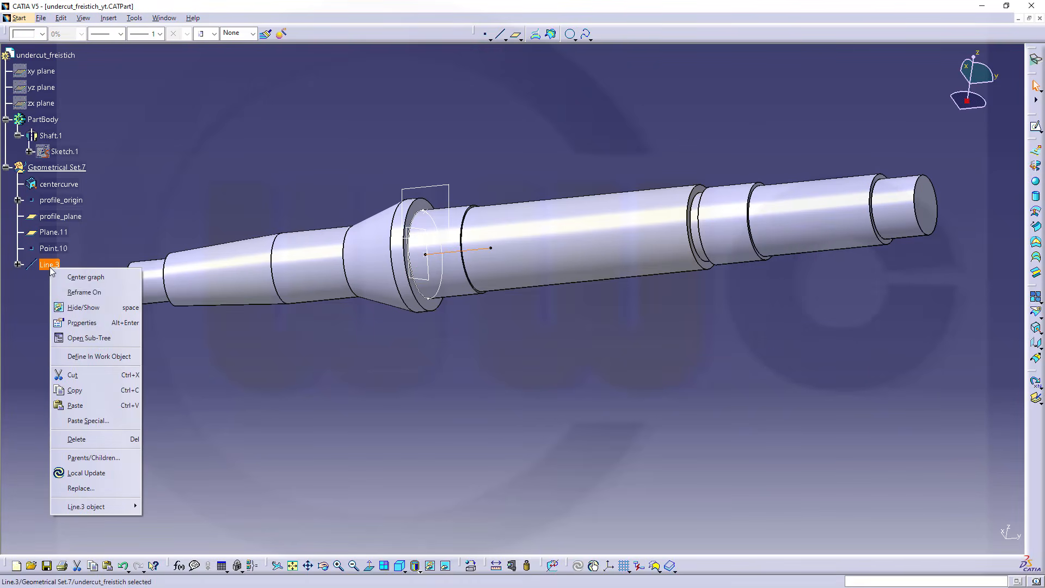
{"action": "left_click", "coordinate": [83, 329]}
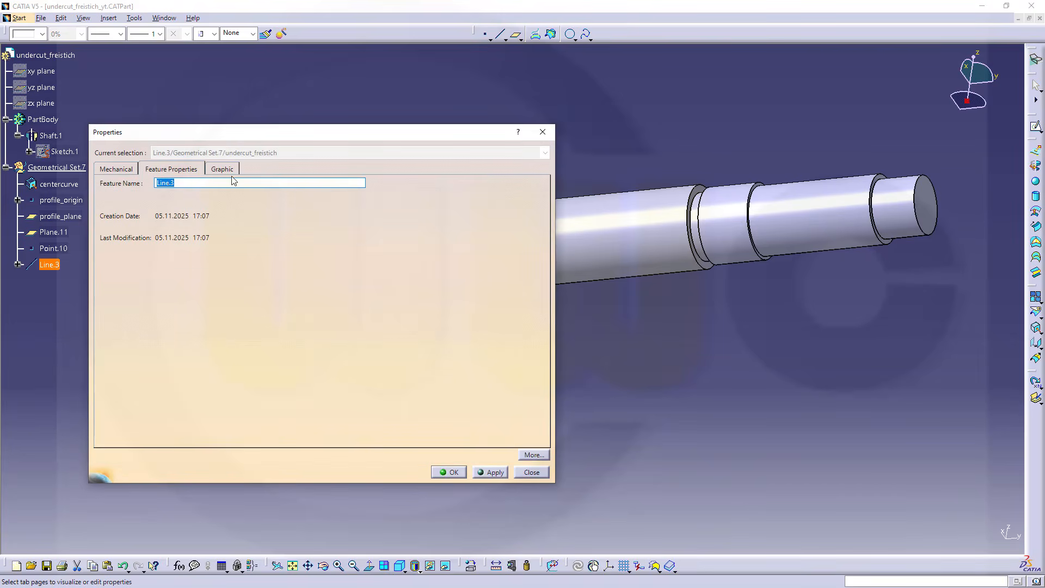
{"action": "type", "text": "orientation"}
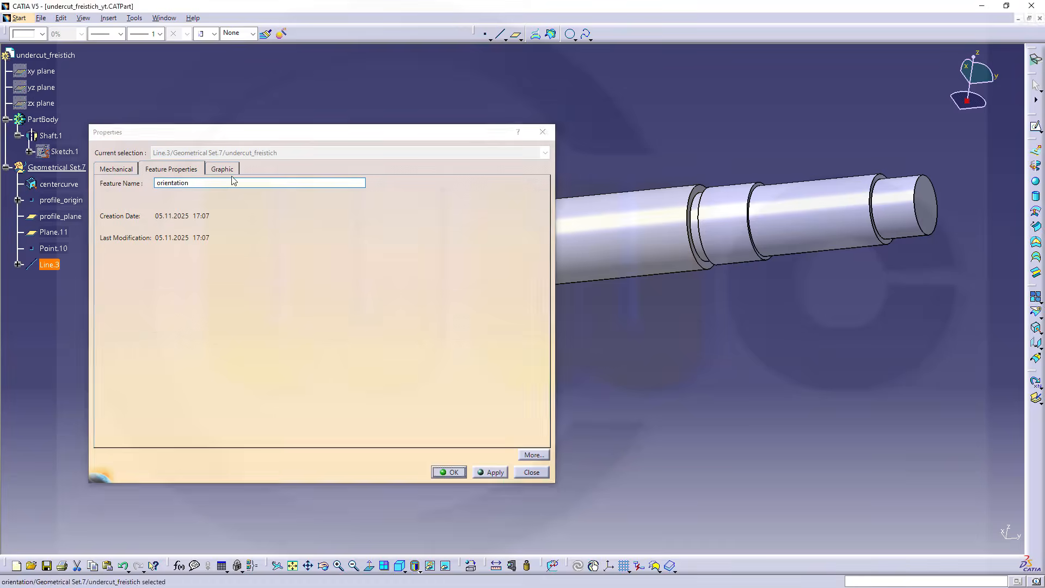
{"action": "key", "text": "Return"}
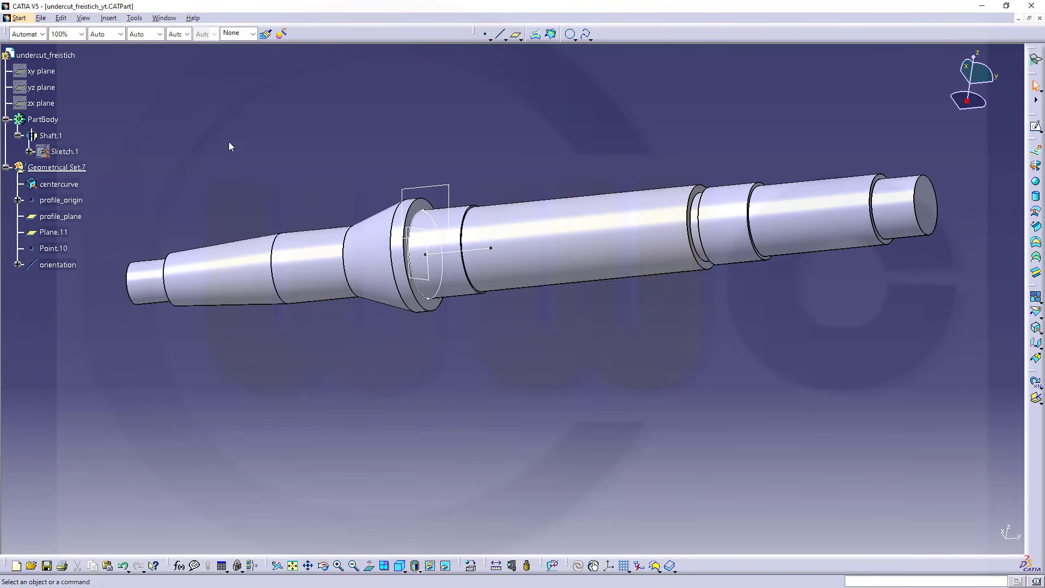
Hide the planar-curve plane and the circle center point
{"action": "left_click", "coordinate": [56, 233]}
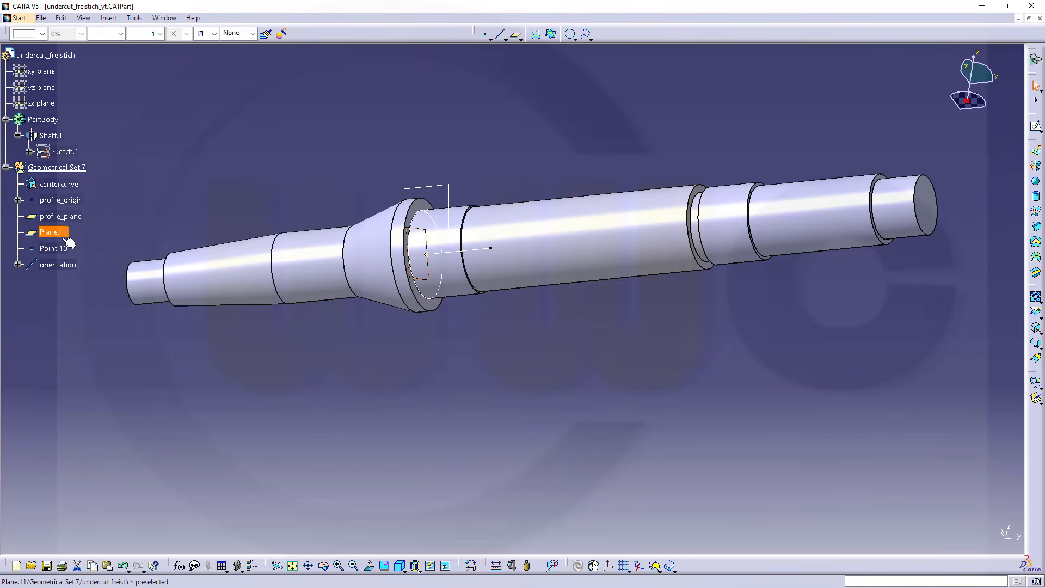
{"action": "left_click", "coordinate": [60, 249], "text": "ctrl"}
{"action": "right_click", "coordinate": [57, 249]}
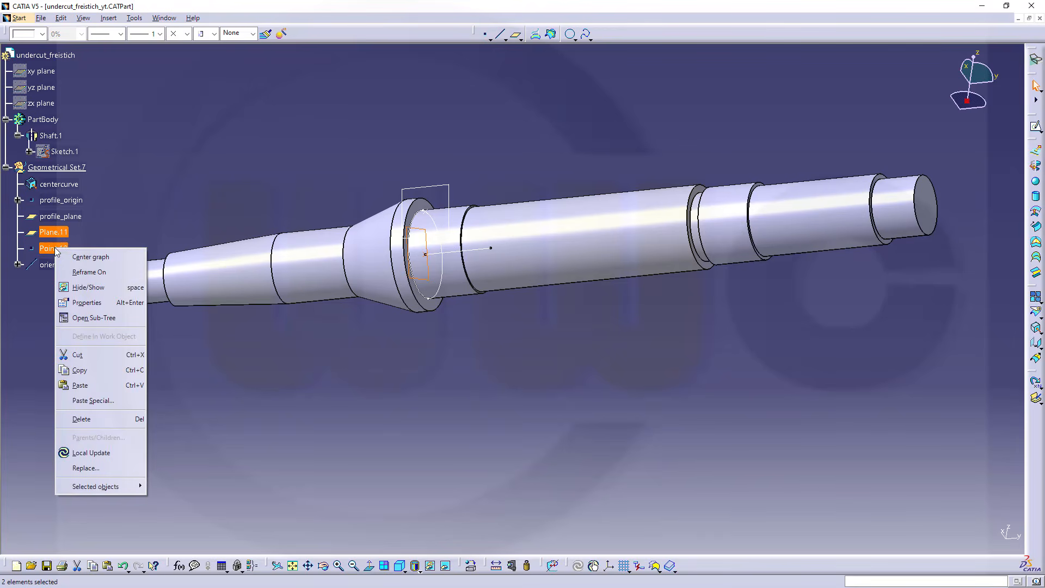
{"action": "left_click", "coordinate": [93, 288]}
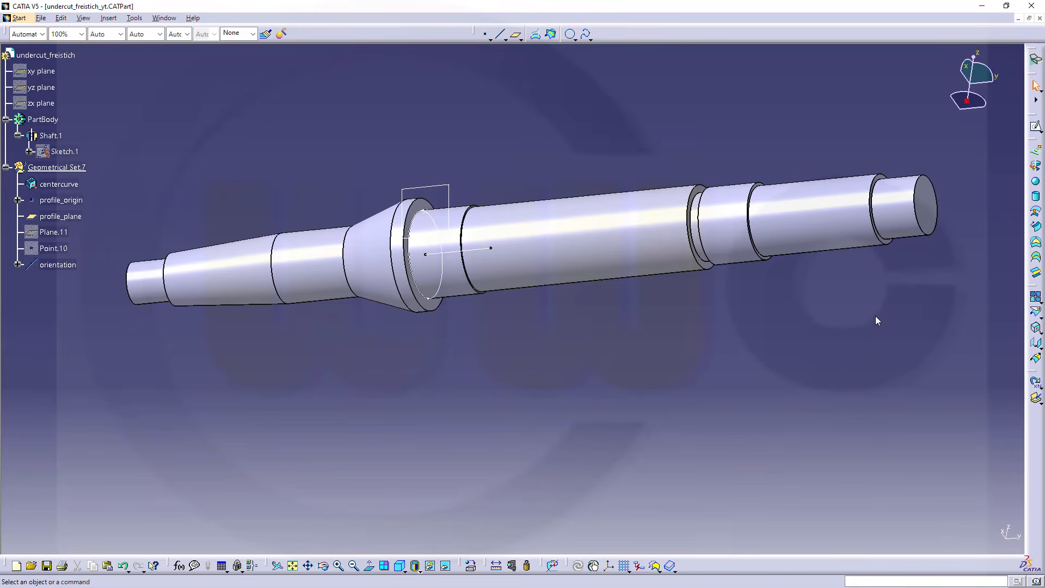
Create a positioned sketch on profile_plane with its origin projected from profile_origin and its H direction parallel to the orientation line
{"action": "left_click", "coordinate": [1039, 132]}
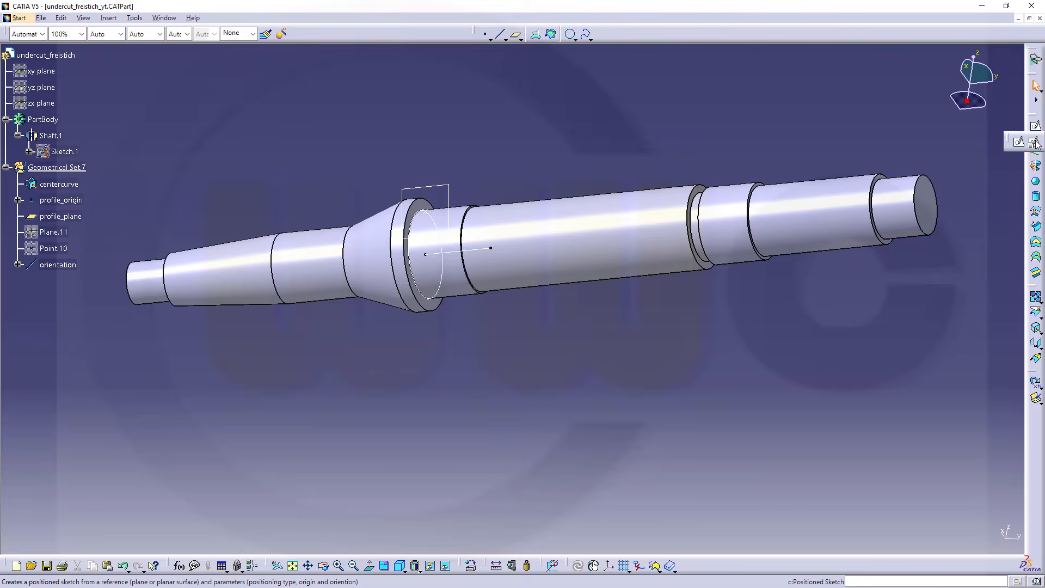
{"action": "left_click", "coordinate": [1036, 142]}
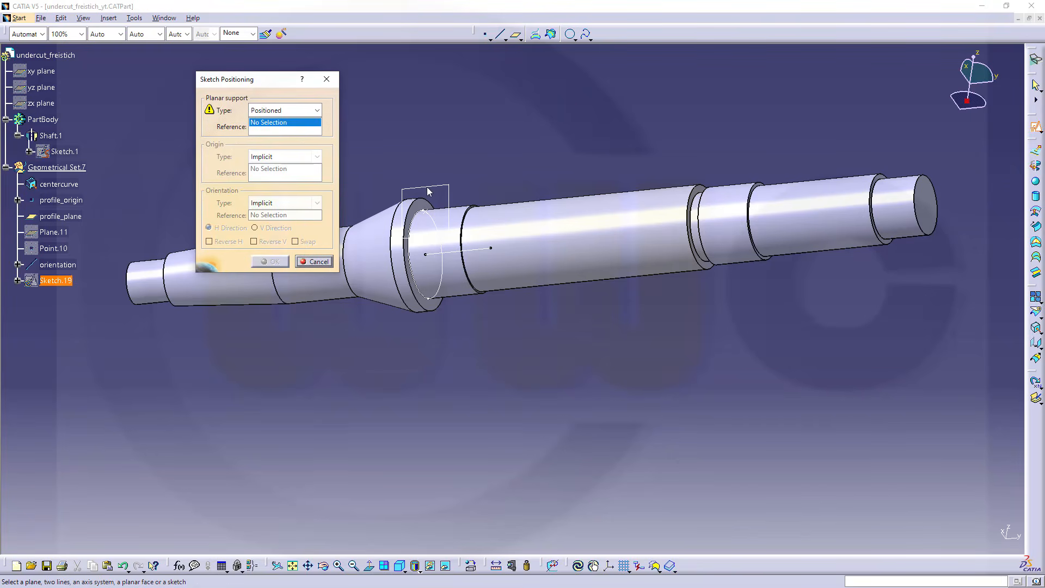
{"action": "left_click", "coordinate": [61, 217]}
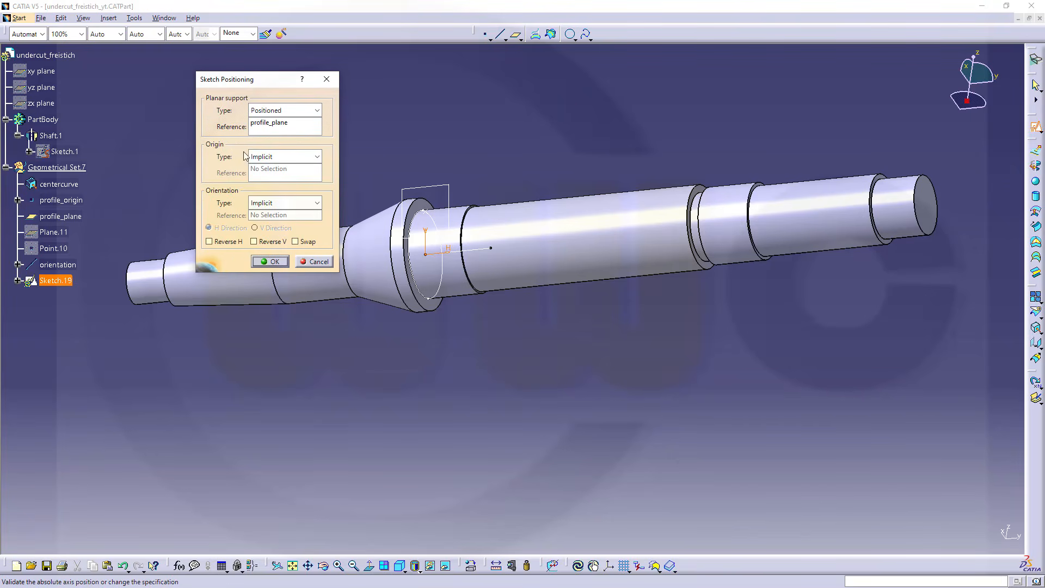
{"action": "left_click", "coordinate": [317, 157]}
{"action": "left_click", "coordinate": [270, 192]}
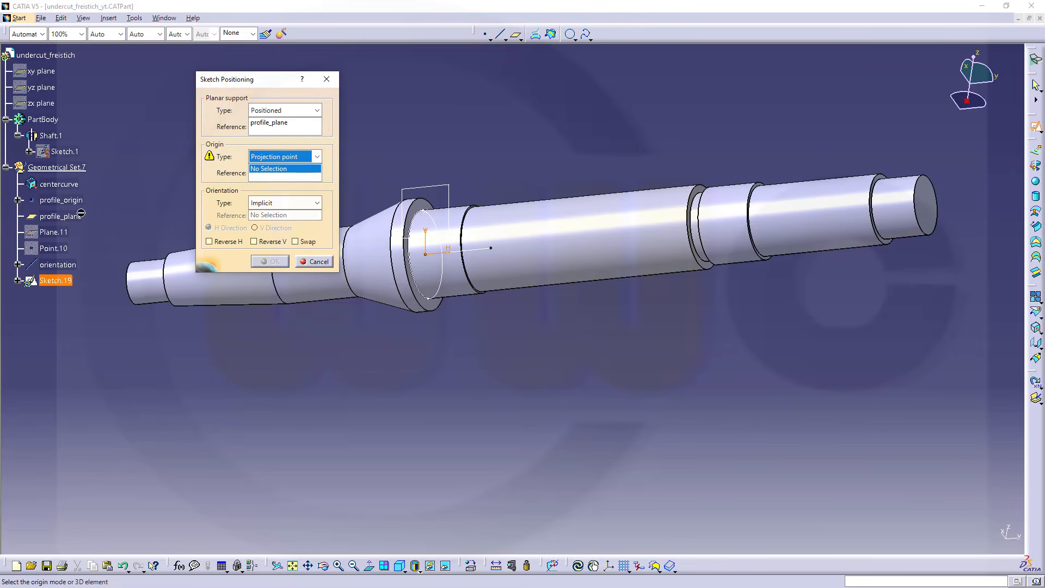
{"action": "left_click", "coordinate": [61, 200]}
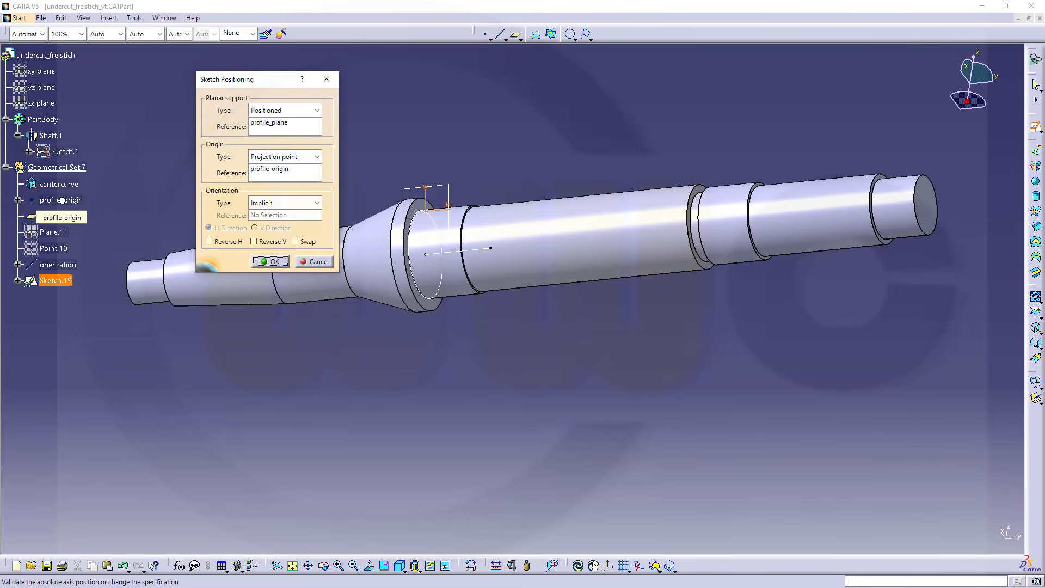
{"action": "left_click", "coordinate": [316, 203]}
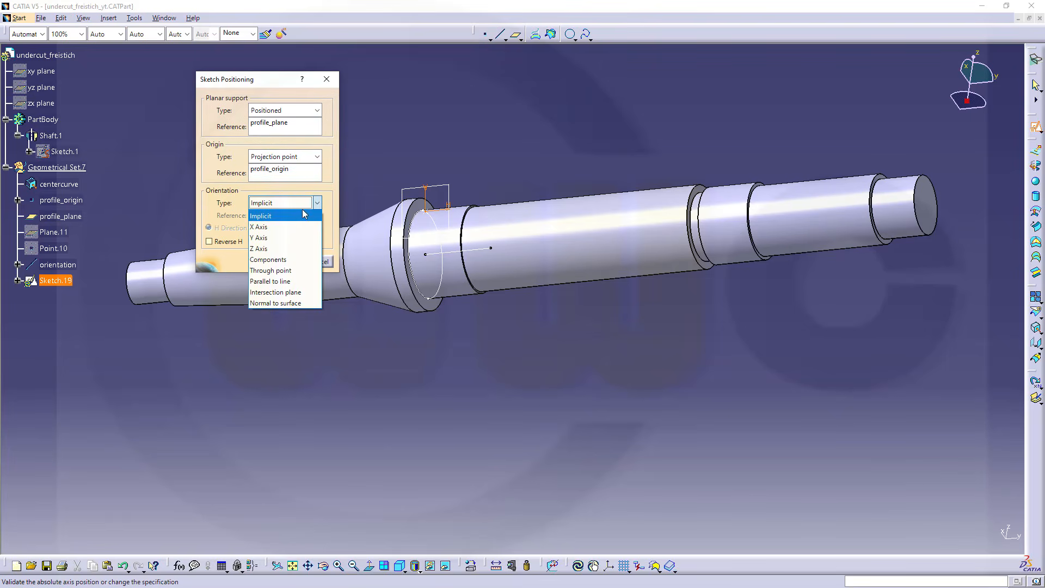
{"action": "left_click", "coordinate": [294, 281]}
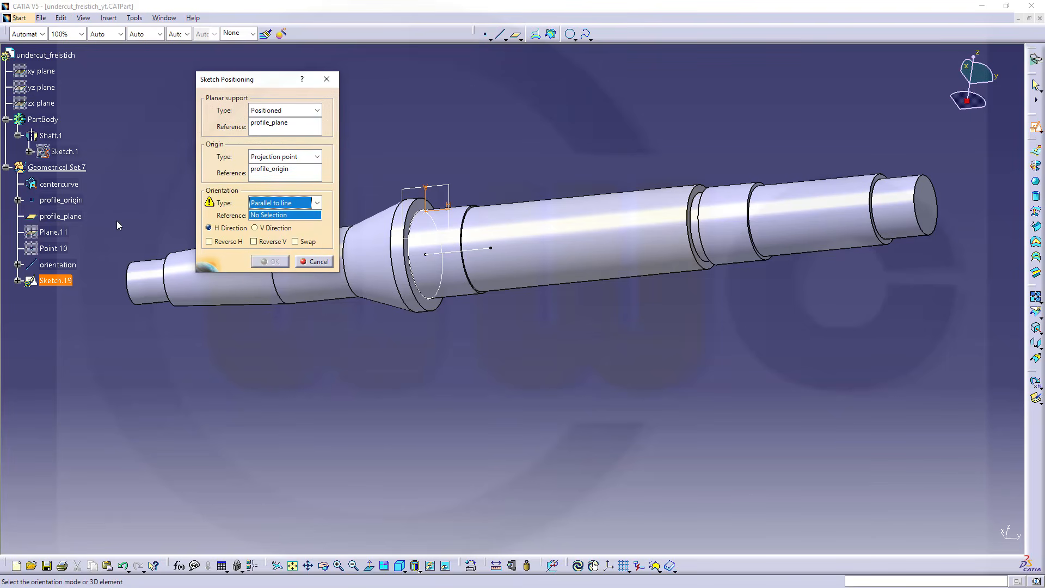
{"action": "left_click", "coordinate": [60, 265]}
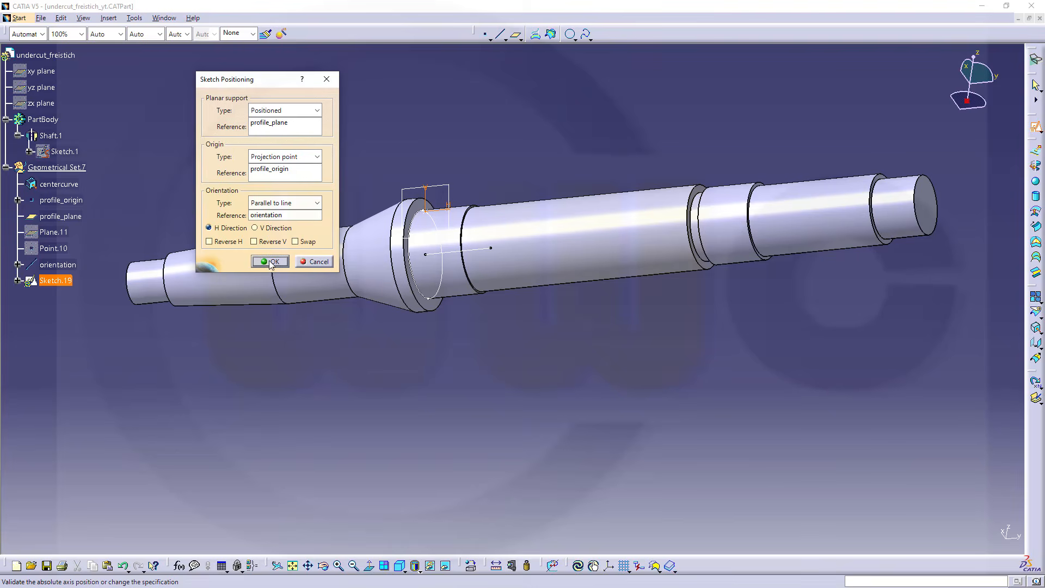
{"action": "left_click", "coordinate": [271, 262]}
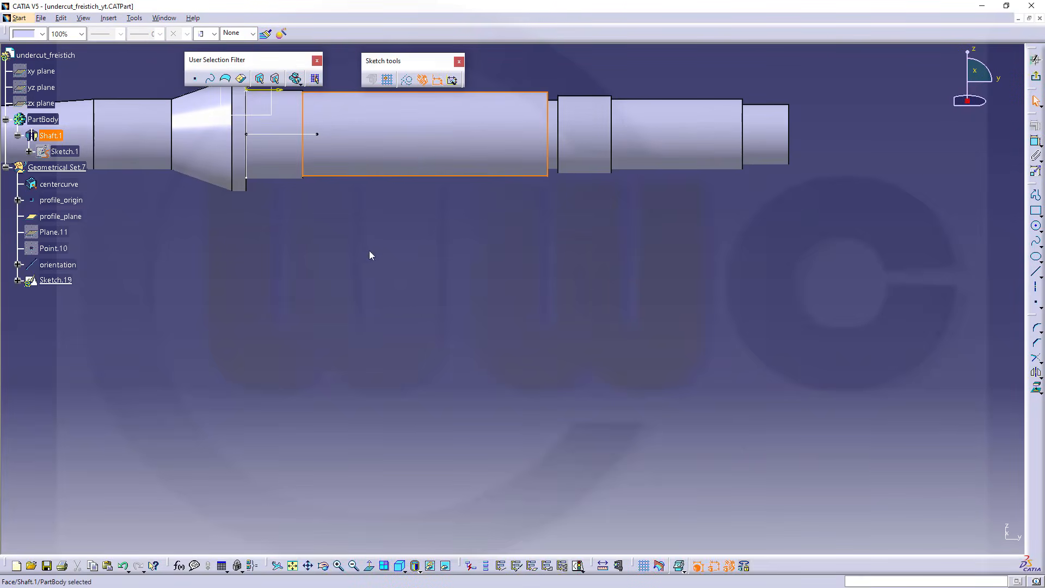
Sketch a closed four-sided profile above the shaft with a slanted right side, about 39 mm wide along its upper edge and 15 mm high
{"action": "middle_click_drag", "start_coordinate": [369, 255], "coordinate": [444, 442]}
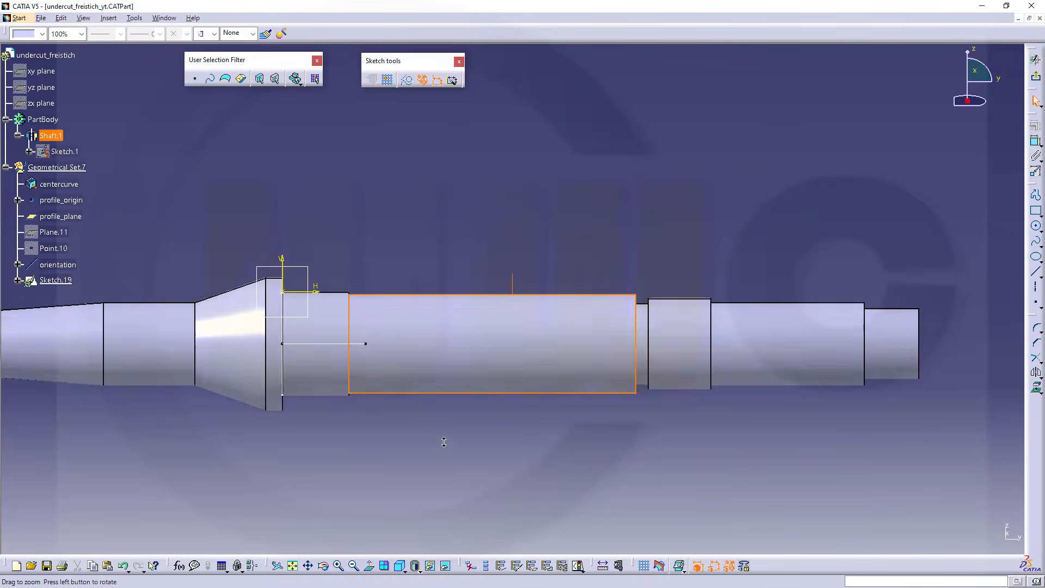
{"action": "mouse_move", "coordinate": [417, 276]}
{"action": "middle_mouse_down"}
{"action": "mouse_move", "coordinate": [454, 257]}
{"action": "mouse_move", "coordinate": [455, 240]}
{"action": "middle_mouse_up"}
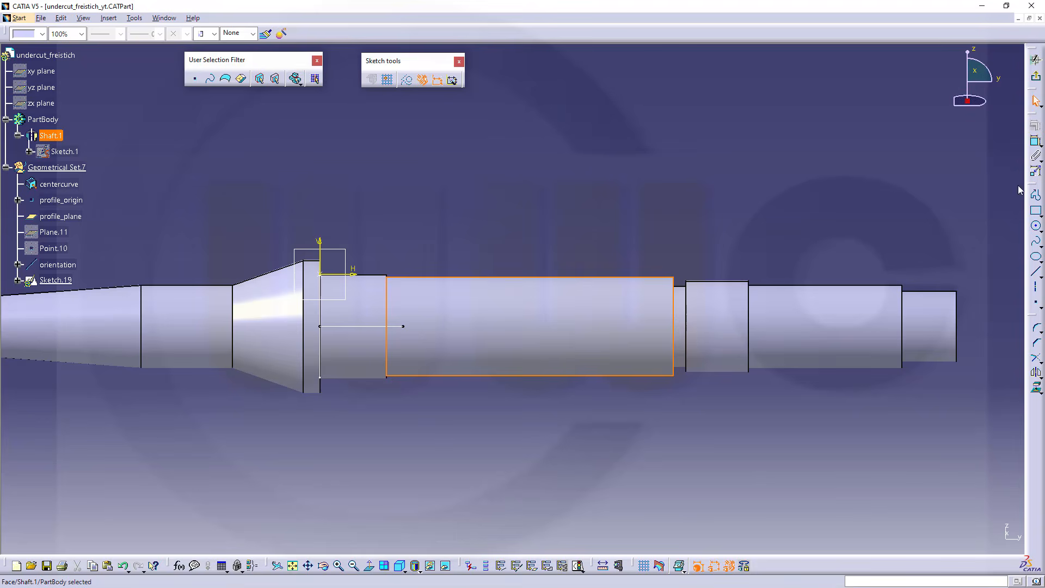
{"action": "left_click", "coordinate": [1036, 195]}
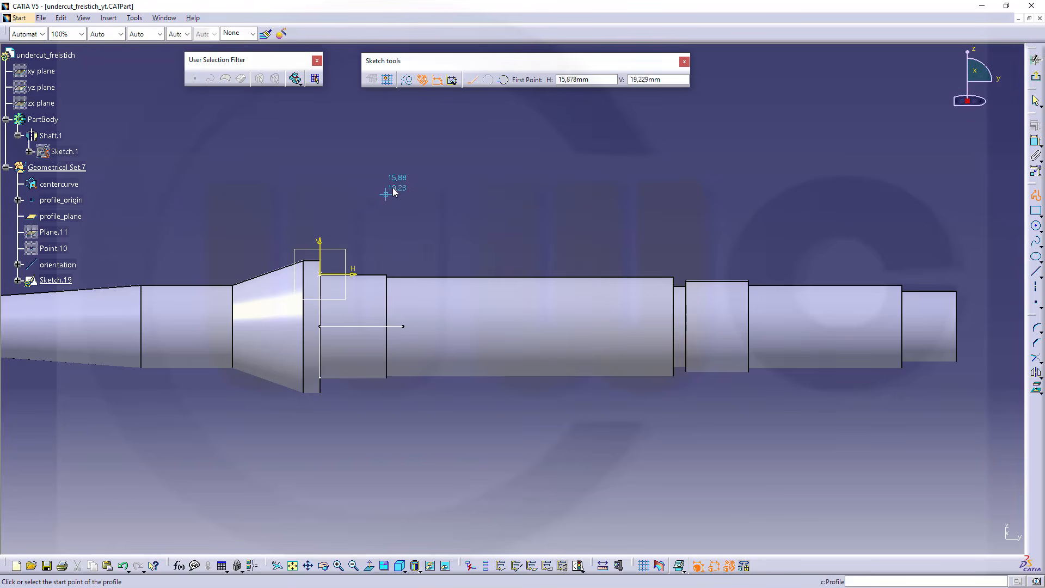
{"action": "left_click", "coordinate": [373, 183]}
{"action": "left_click", "coordinate": [373, 245]}
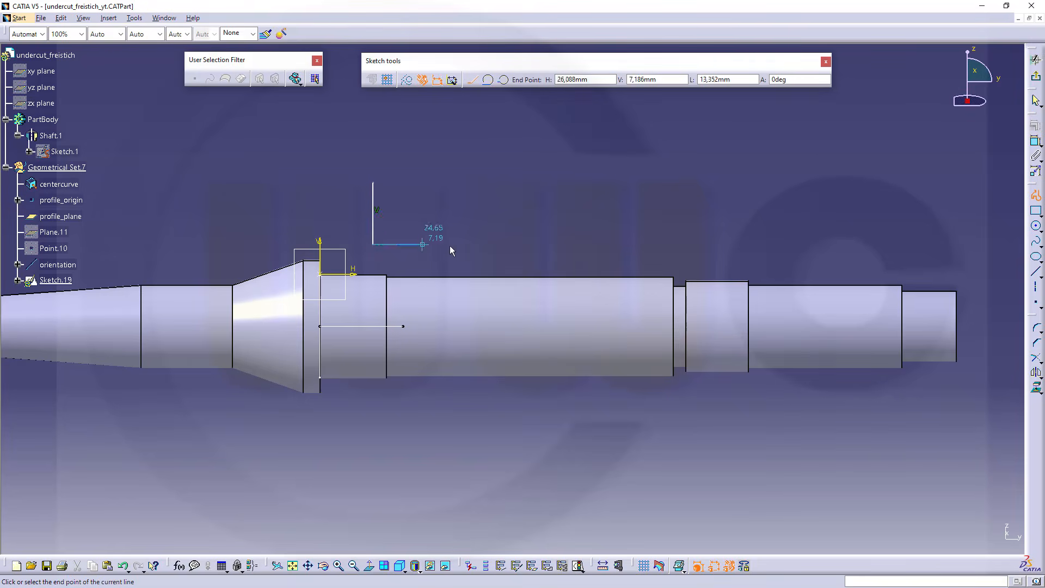
{"action": "left_click", "coordinate": [477, 244]}
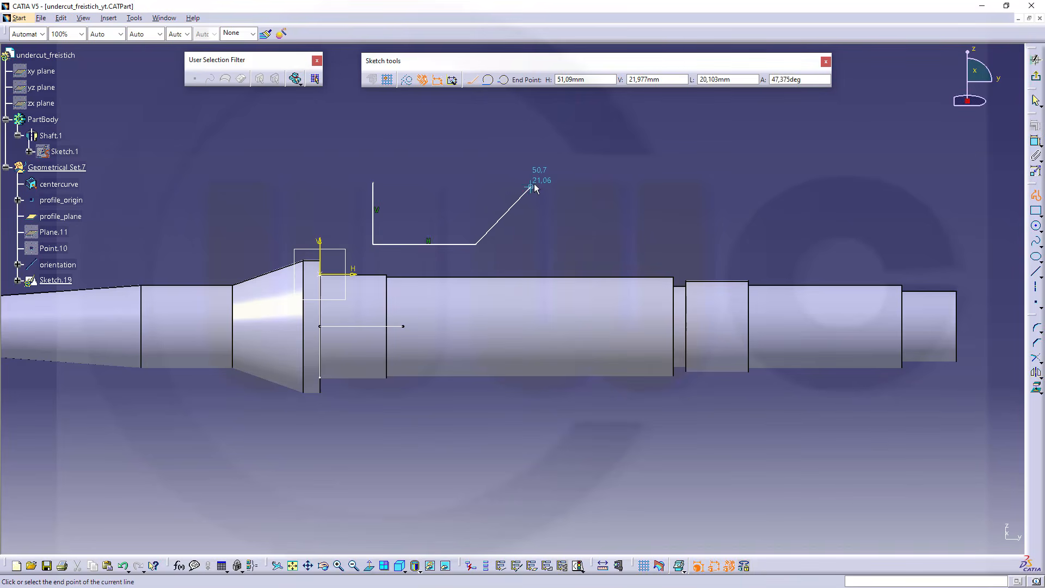
{"action": "left_click", "coordinate": [535, 183]}
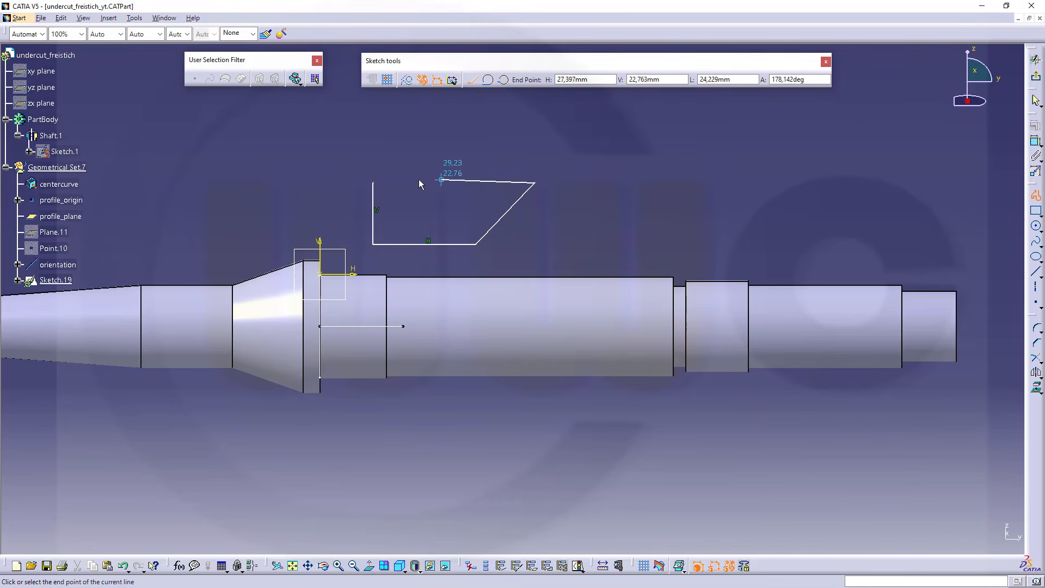
{"action": "left_click", "coordinate": [374, 184]}
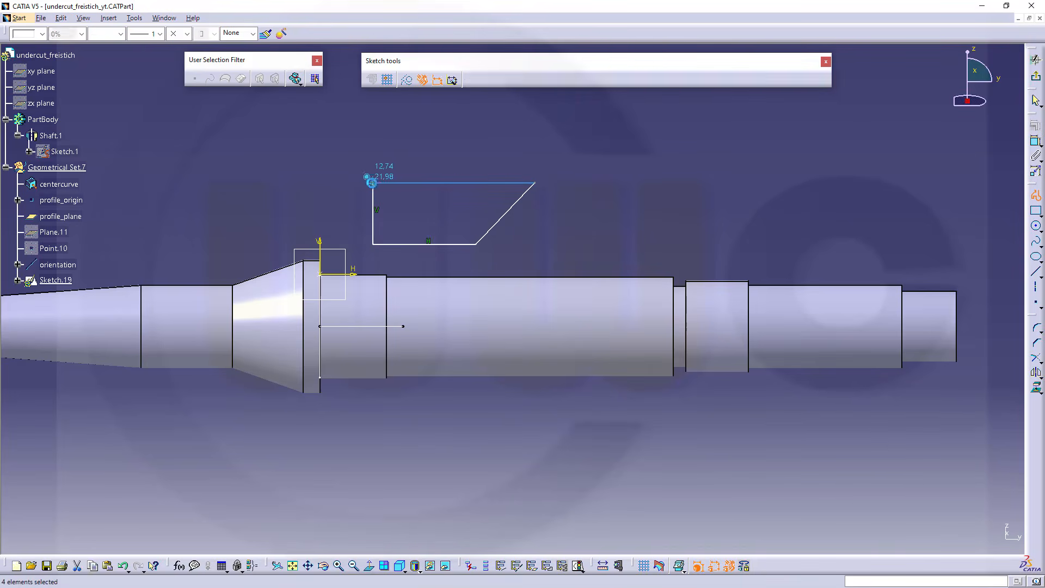
{"action": "left_click", "coordinate": [646, 212]}
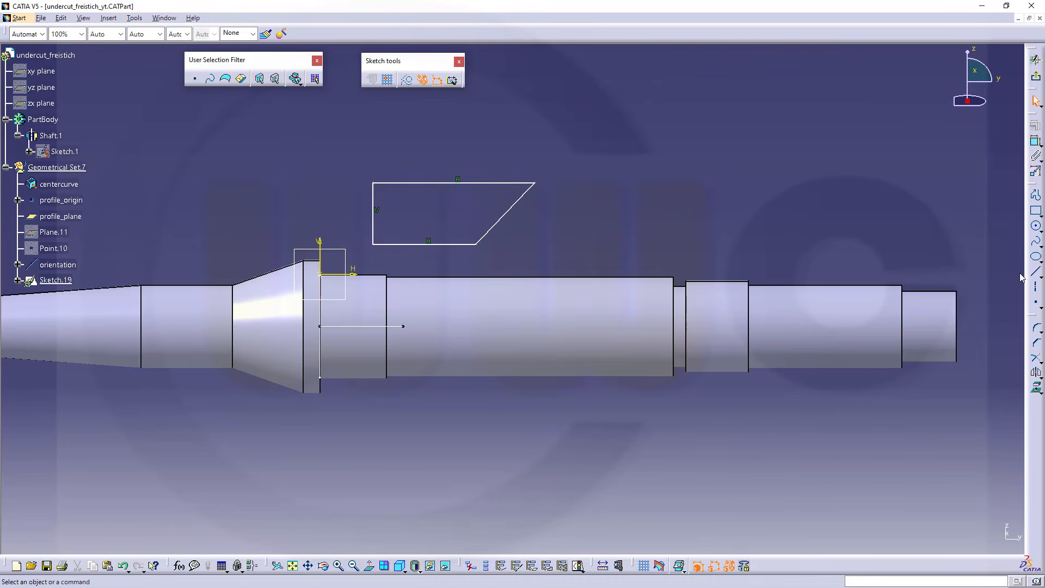
Draw a horizontal construction line about 53 mm long across the profile, extending past both of its sides
{"action": "left_click", "coordinate": [407, 79]}
{"action": "left_click", "coordinate": [1036, 272]}
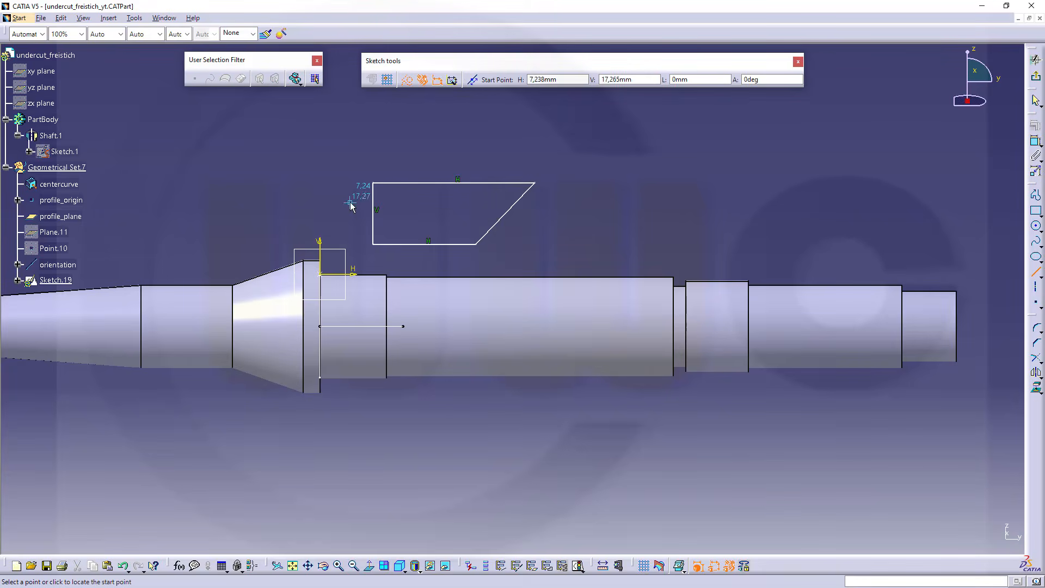
{"action": "left_click", "coordinate": [351, 203]}
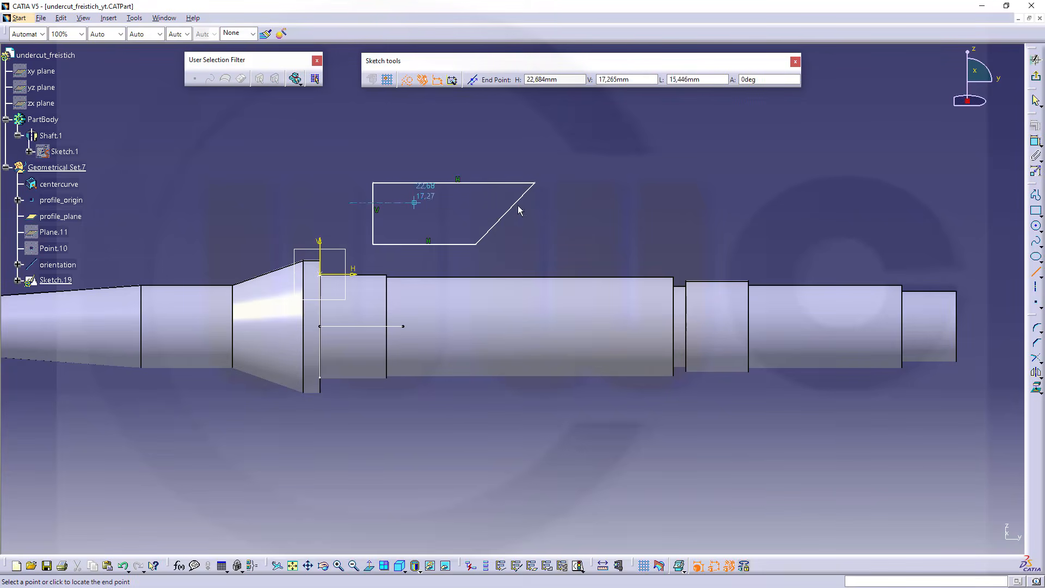
{"action": "left_click", "coordinate": [570, 202]}
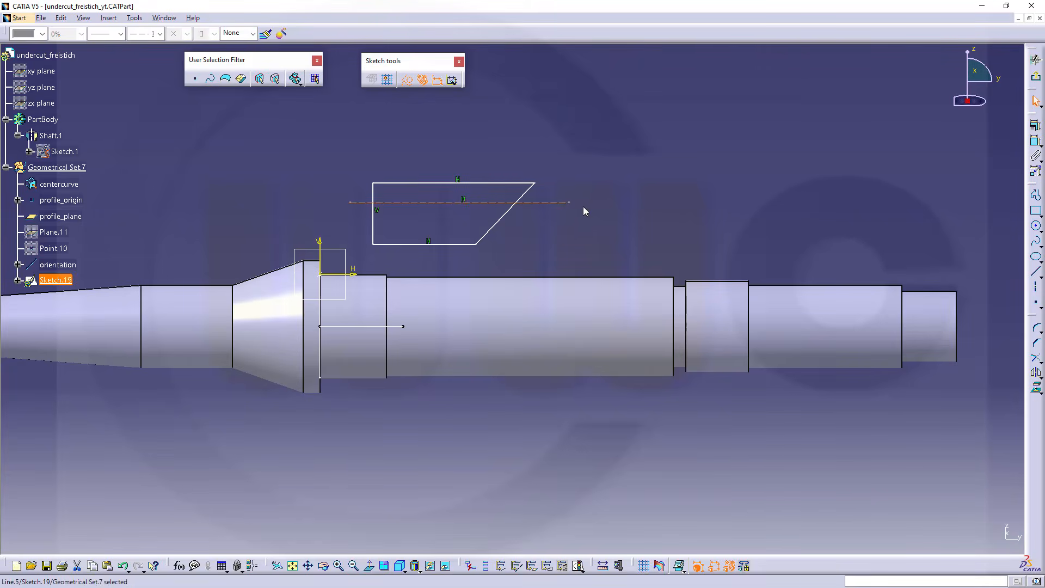
Trim the construction line's overhanging ends at the profile's vertical and slanted sides with Quick Trim, and leave the sketch
{"action": "left_click", "coordinate": [1042, 365]}
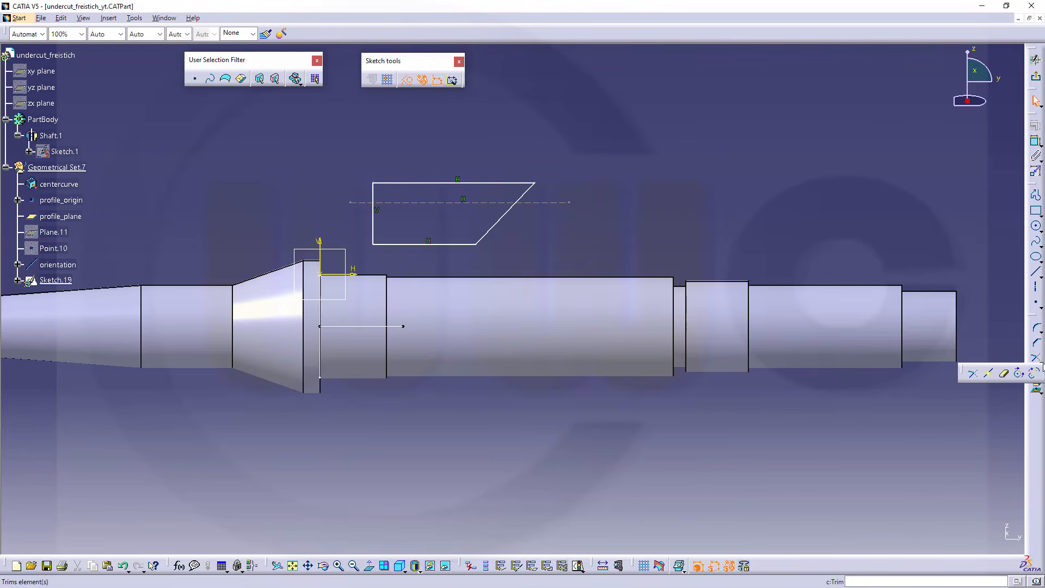
{"action": "left_click", "coordinate": [1004, 374]}
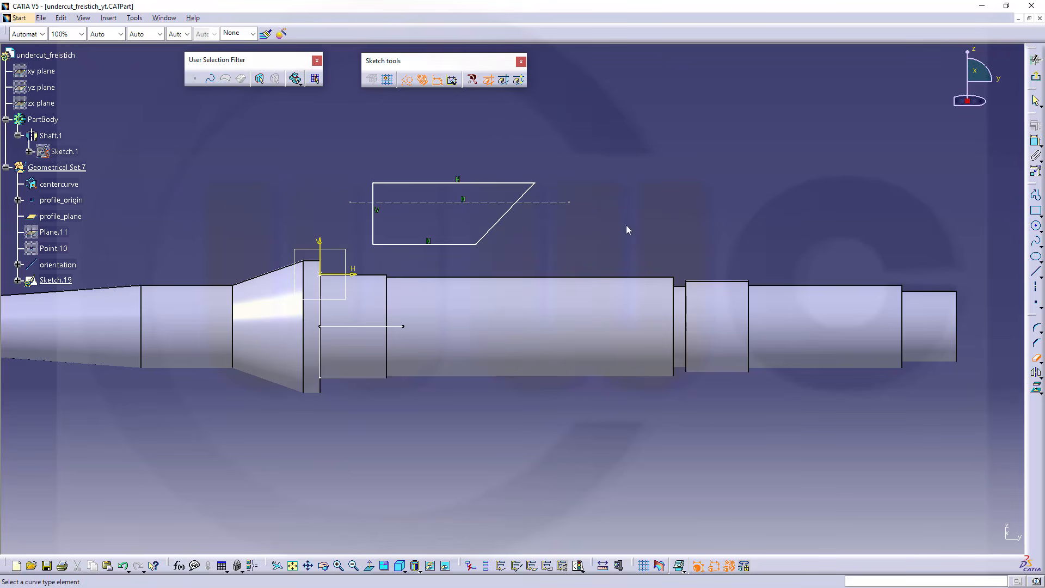
{"action": "left_click", "coordinate": [555, 203]}
{"action": "left_click", "coordinate": [357, 203]}
{"action": "left_click", "coordinate": [1036, 99]}
{"action": "left_click", "coordinate": [1036, 58]}
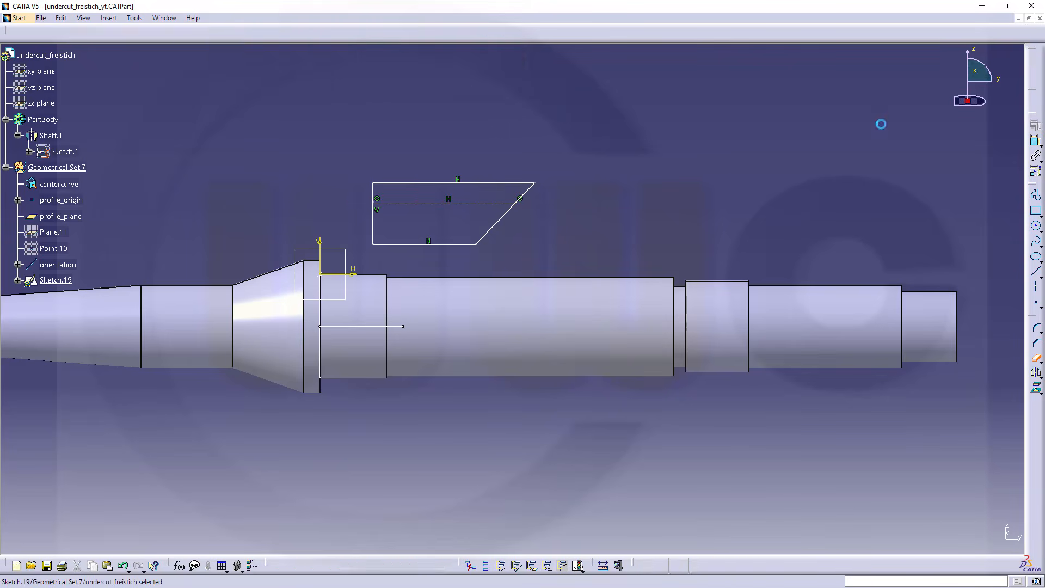
{"action": "left_click", "coordinate": [432, 471]}
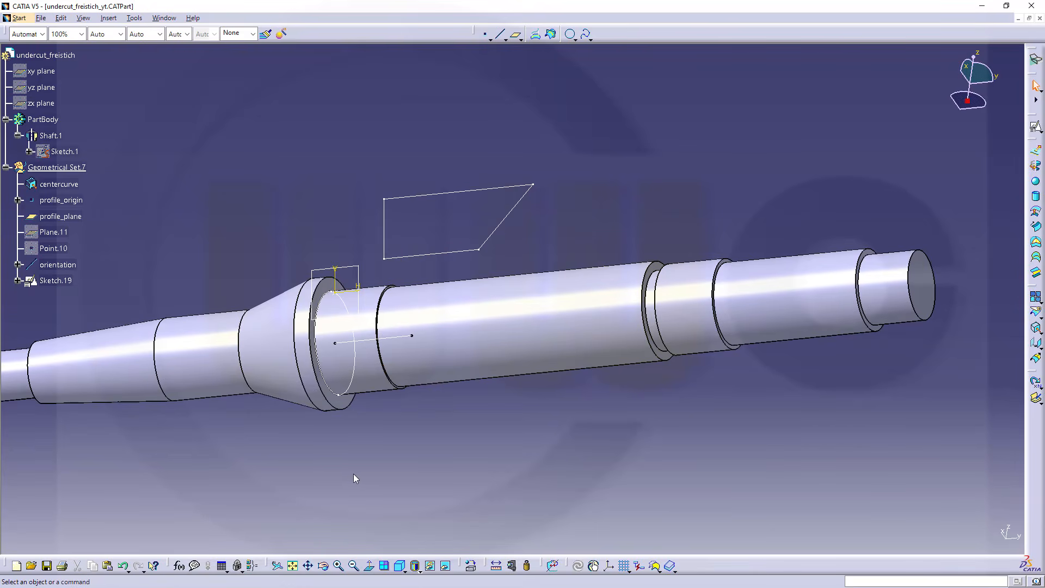
Create three single-value length parameters in the part's formulas, with the list filtered to user parameters
{"action": "left_click", "coordinate": [179, 567]}
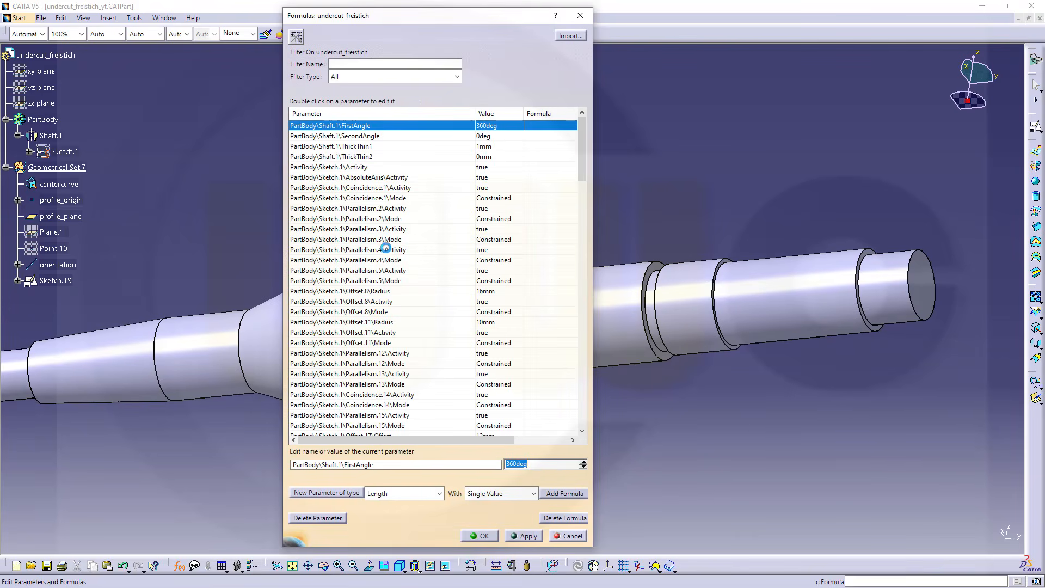
{"action": "left_click", "coordinate": [457, 78]}
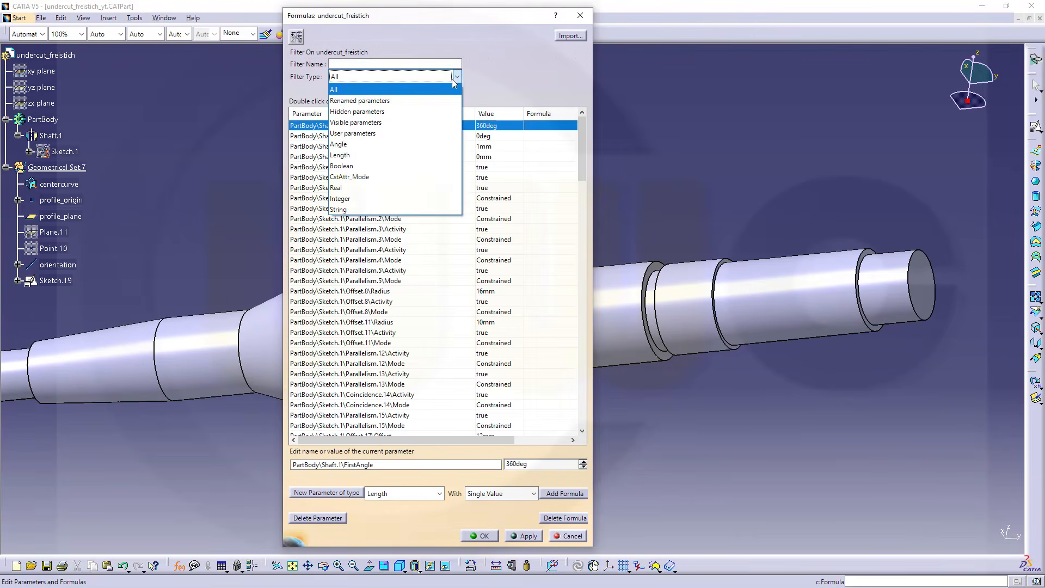
{"action": "left_click", "coordinate": [383, 109]}
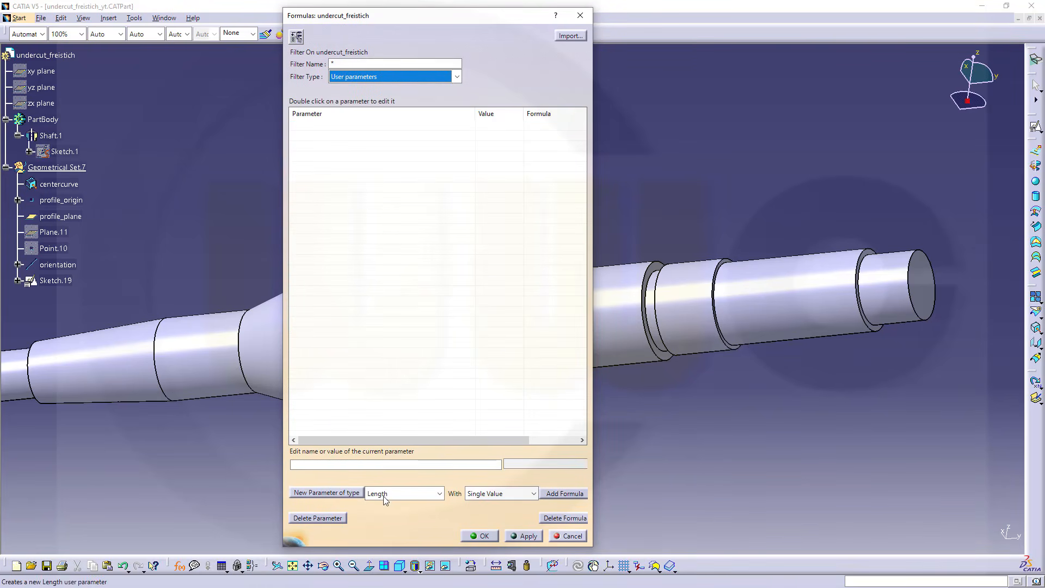
{"action": "left_click", "coordinate": [330, 494]}
{"action": "left_click", "coordinate": [329, 494]}
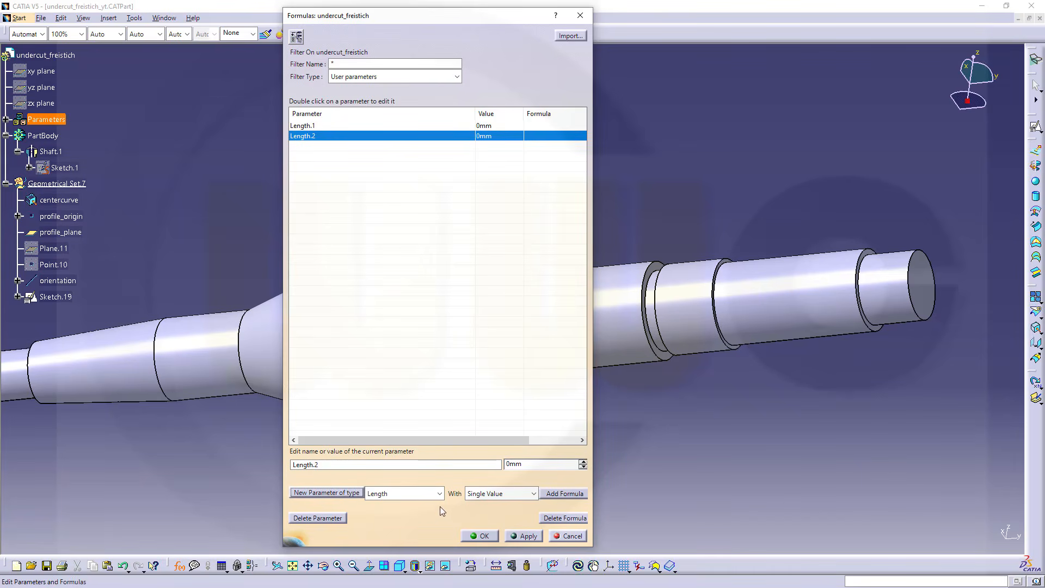
{"action": "left_click", "coordinate": [327, 493]}
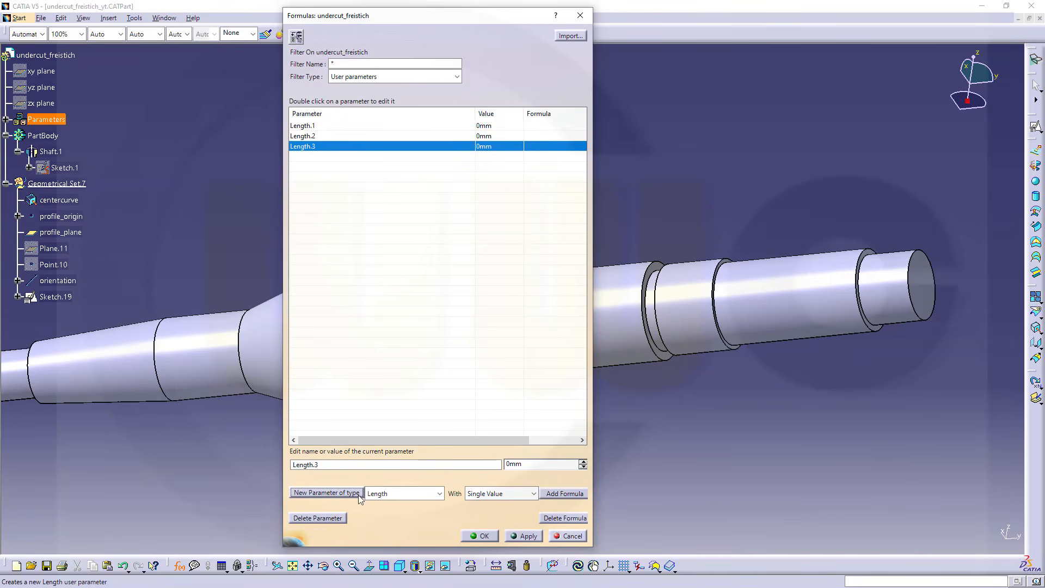
Create a single-value angle parameter named uc_angle with a value of 30 deg
{"action": "left_click", "coordinate": [439, 494]}
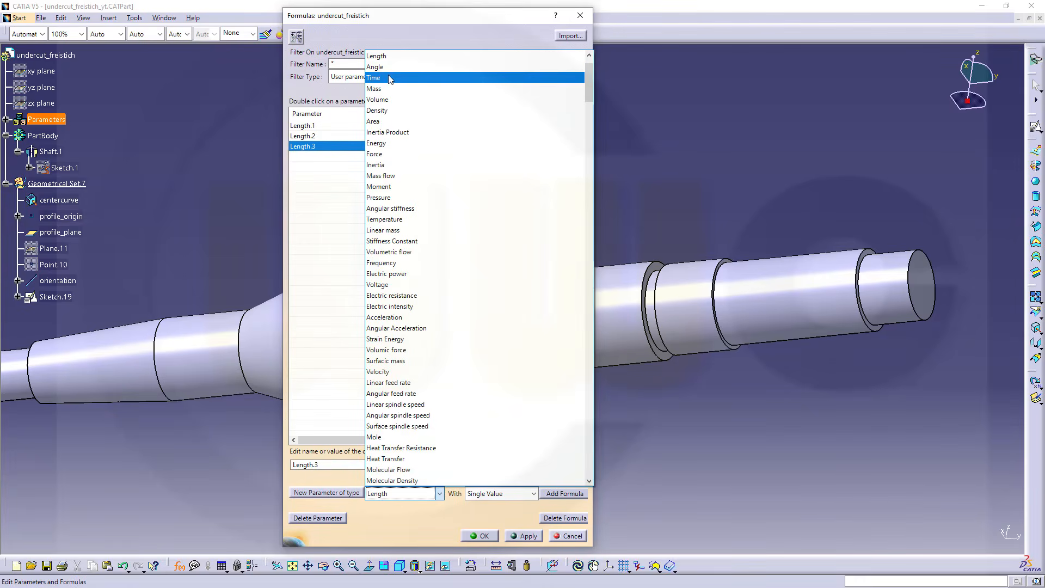
{"action": "left_click", "coordinate": [386, 67]}
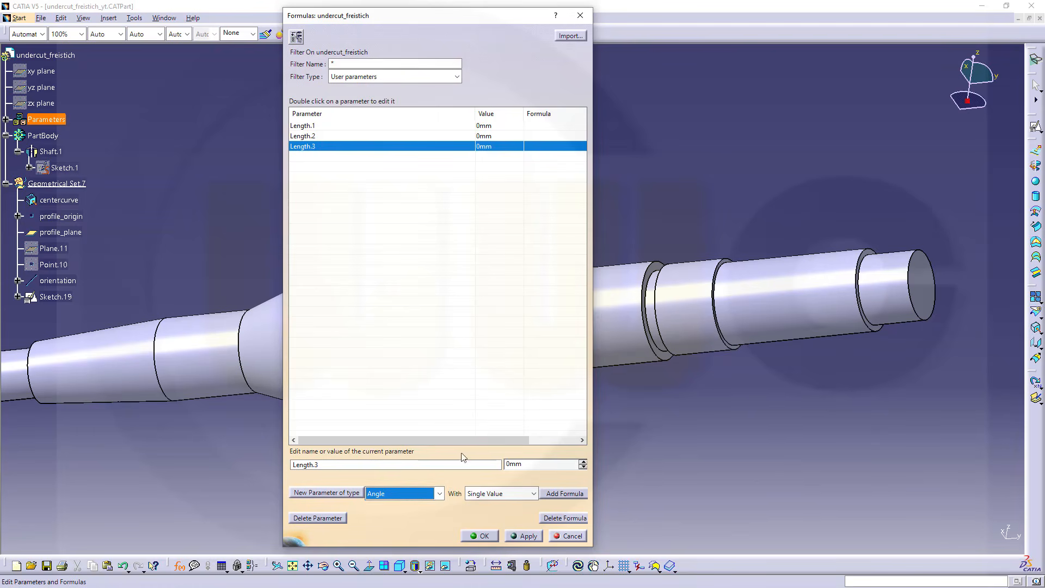
{"action": "left_click", "coordinate": [336, 493]}
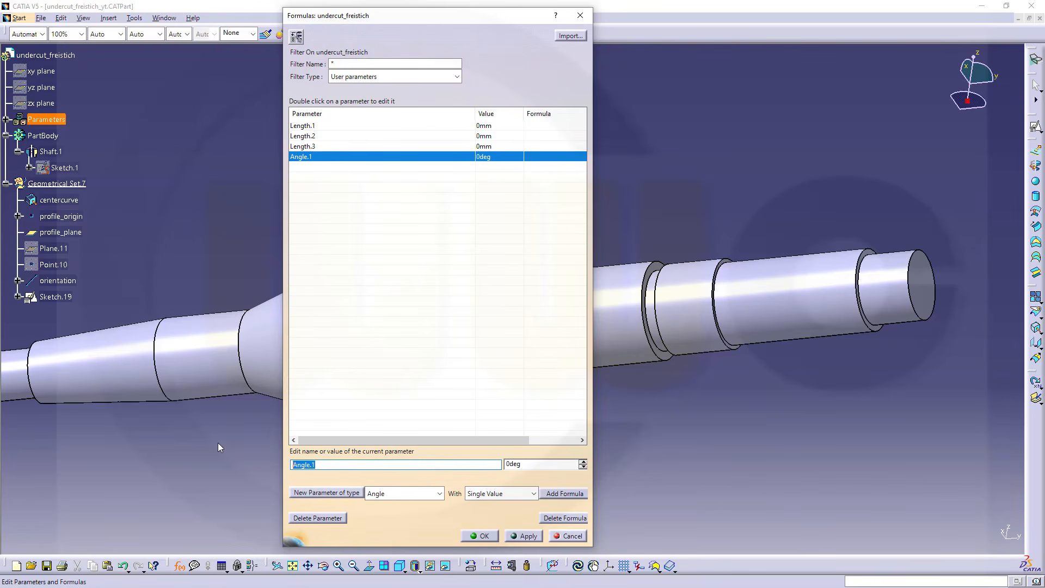
{"action": "type", "text": "uc_angle"}
{"action": "key", "text": "Tab"}
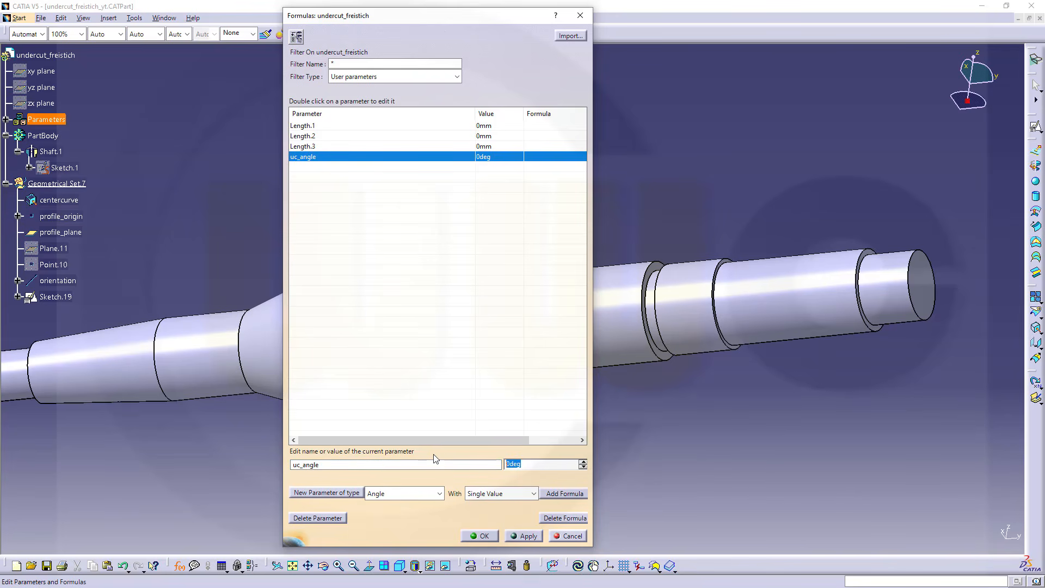
{"action": "type", "text": "30"}
{"action": "left_click", "coordinate": [525, 536]}
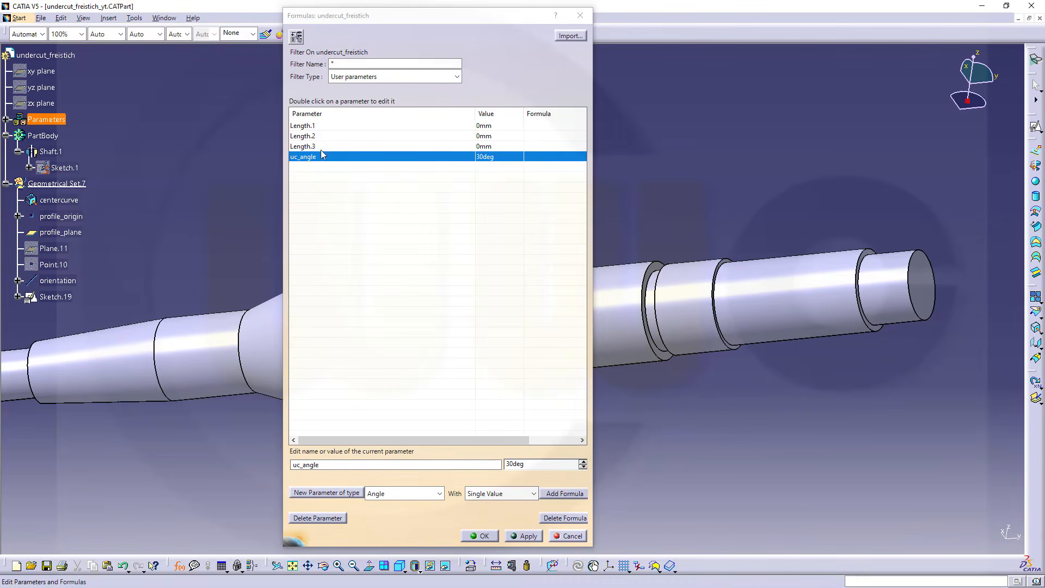
Rename the first length parameter as uc_depth and set it to 0.2 mm
{"action": "left_click", "coordinate": [314, 129]}
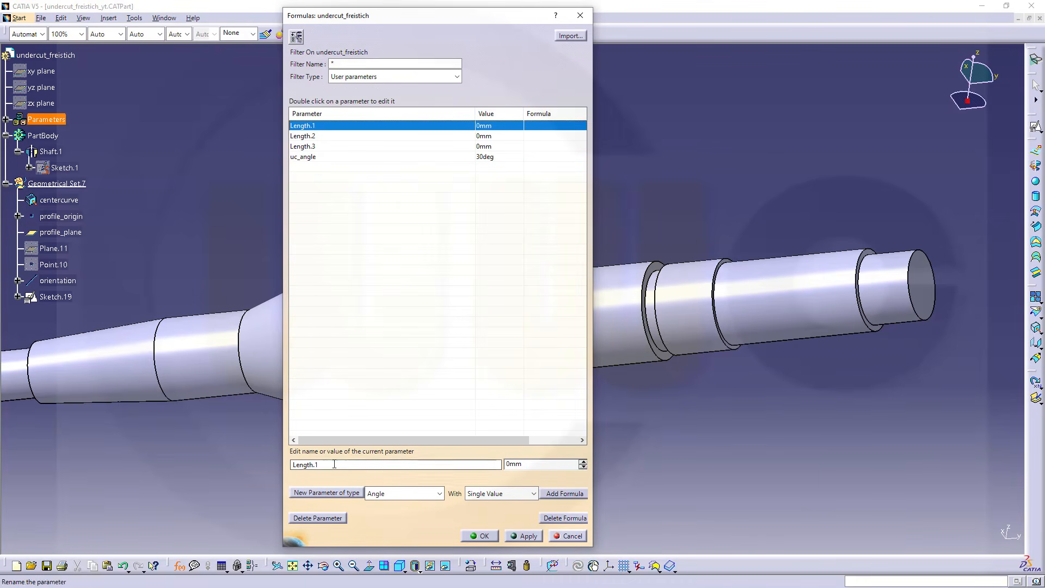
{"action": "type", "text": "uc"}
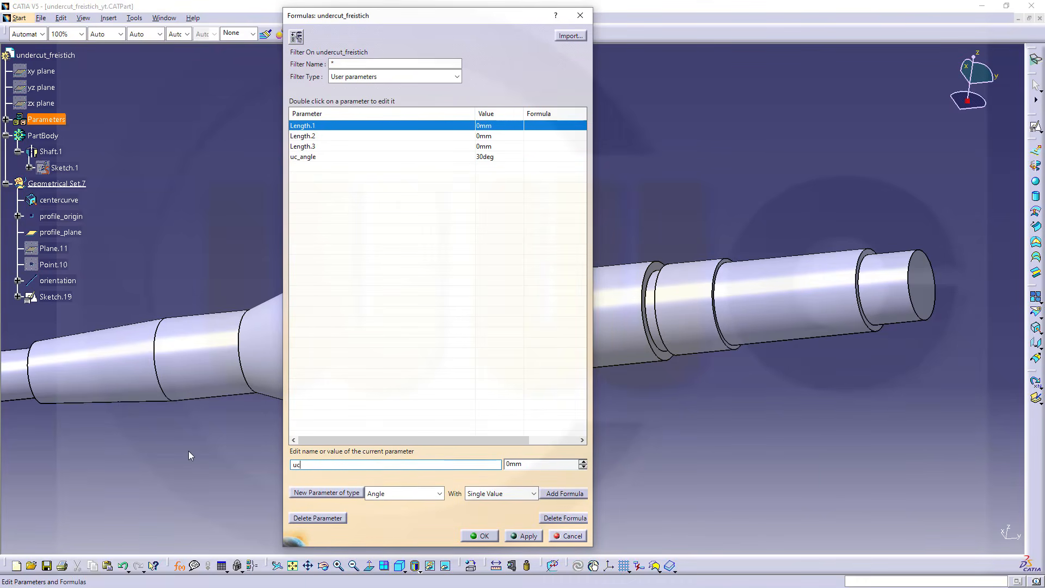
{"action": "type", "text": "_depth"}
{"action": "key", "text": "Tab"}
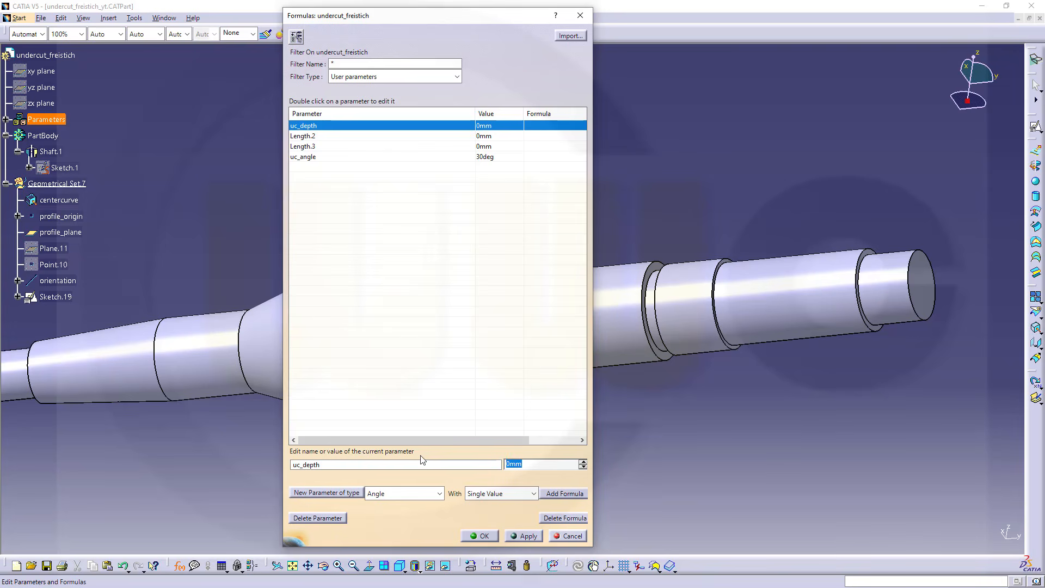
{"action": "type", "text": "0"}
{"action": "left_click", "coordinate": [517, 537]}
Rename the second length parameter as uc_length and set it to 5 mm
{"action": "left_click", "coordinate": [322, 137]}
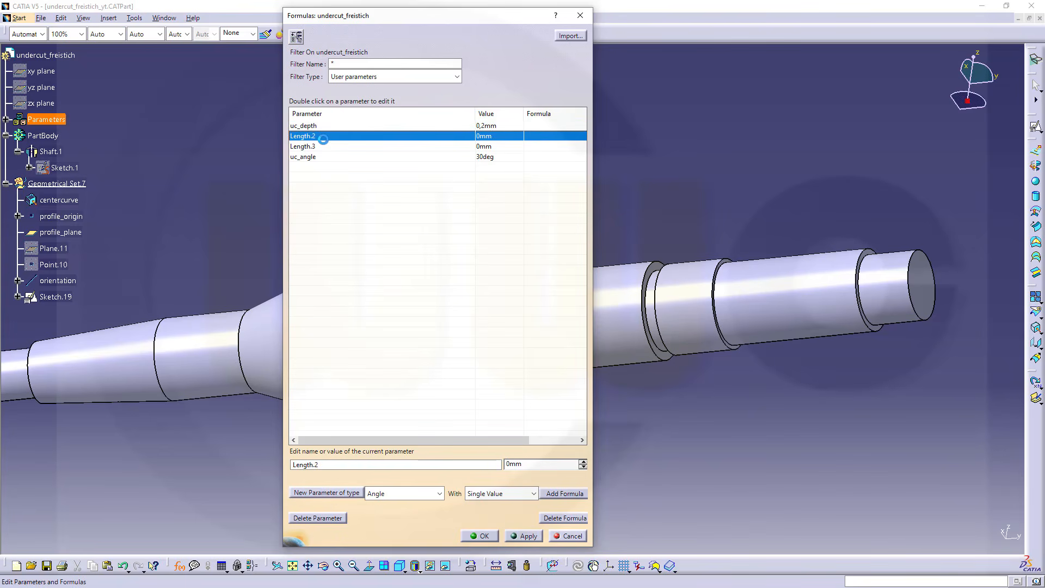
{"action": "key", "text": "Down"}
{"action": "key", "text": "Down"}
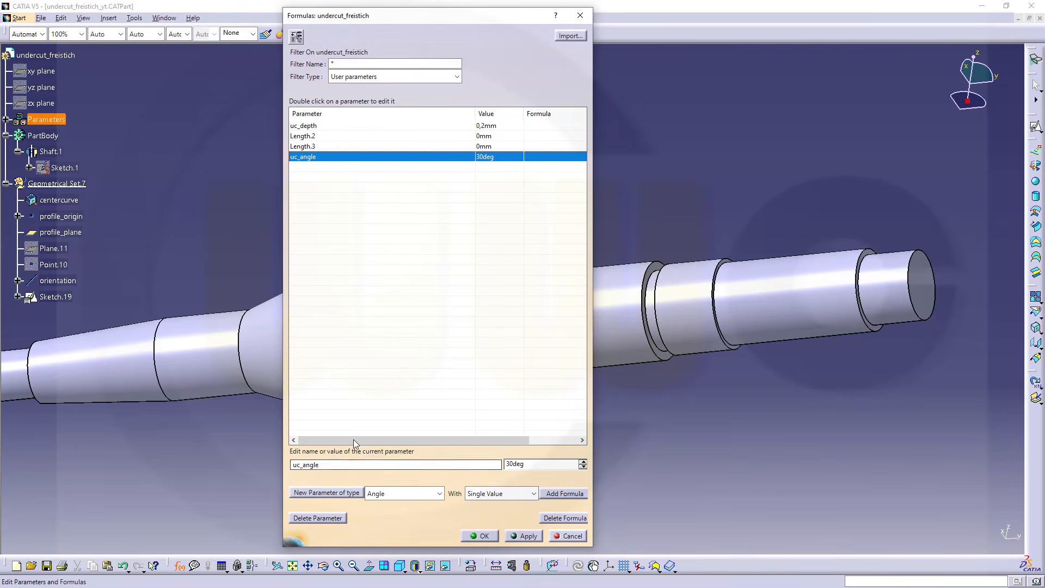
{"action": "left_click", "coordinate": [324, 137]}
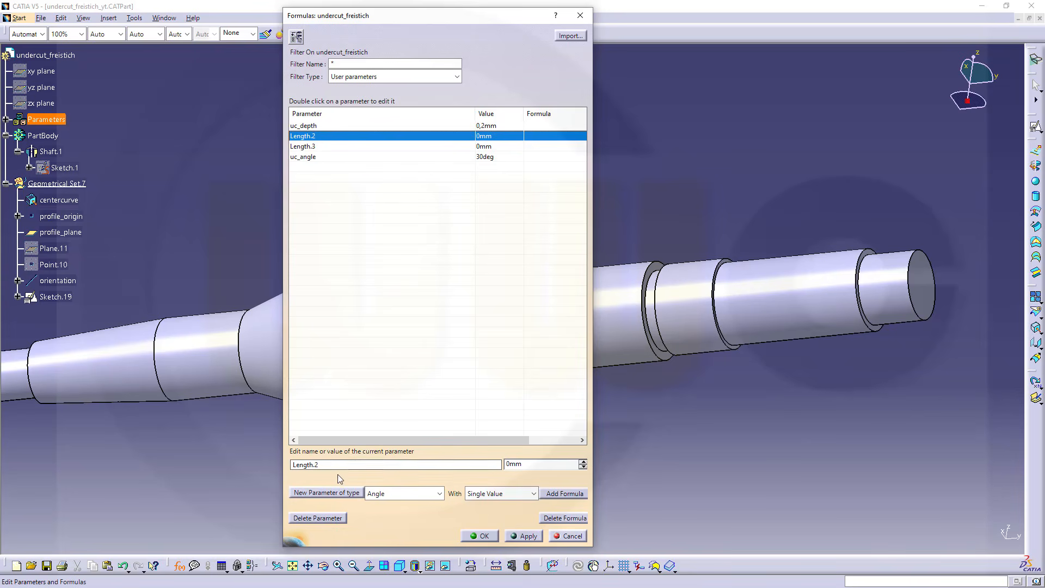
{"action": "left_click_drag", "start_coordinate": [337, 465], "coordinate": [103, 438]}
{"action": "type", "text": "uc_l"}
{"action": "key", "text": "Tab"}
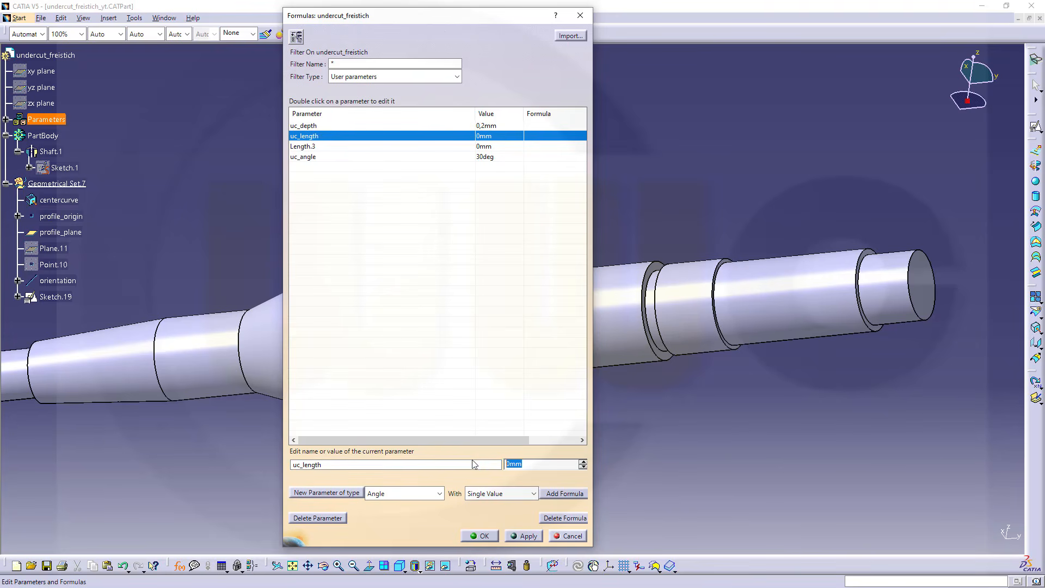
{"action": "type", "text": "5"}
{"action": "left_click", "coordinate": [526, 537]}
Rename the third length parameter as uc_radius, set it to 0.2 mm and close the formulas
{"action": "left_click", "coordinate": [318, 148]}
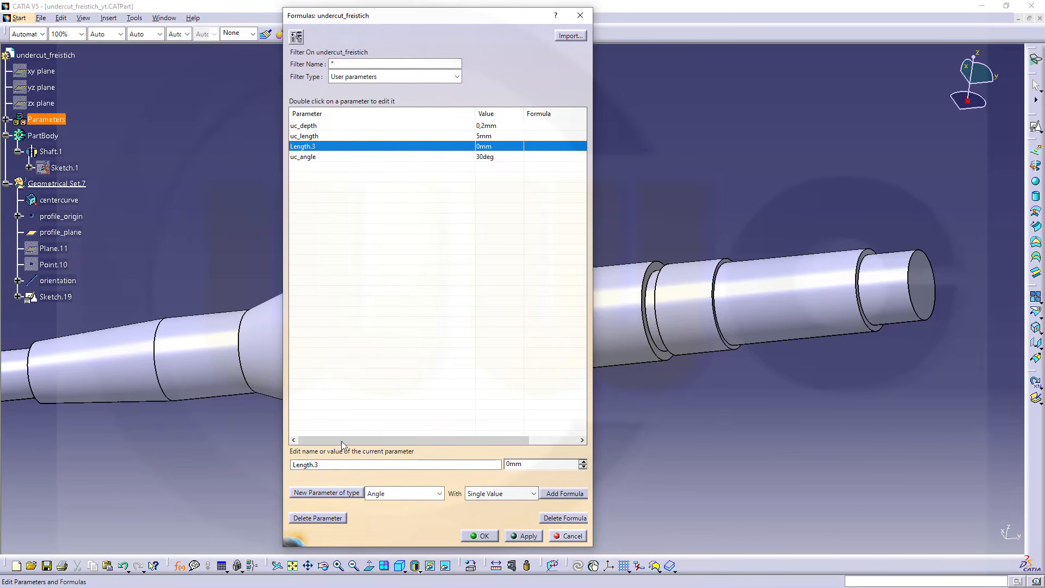
{"action": "left_click_drag", "start_coordinate": [334, 464], "coordinate": [177, 447]}
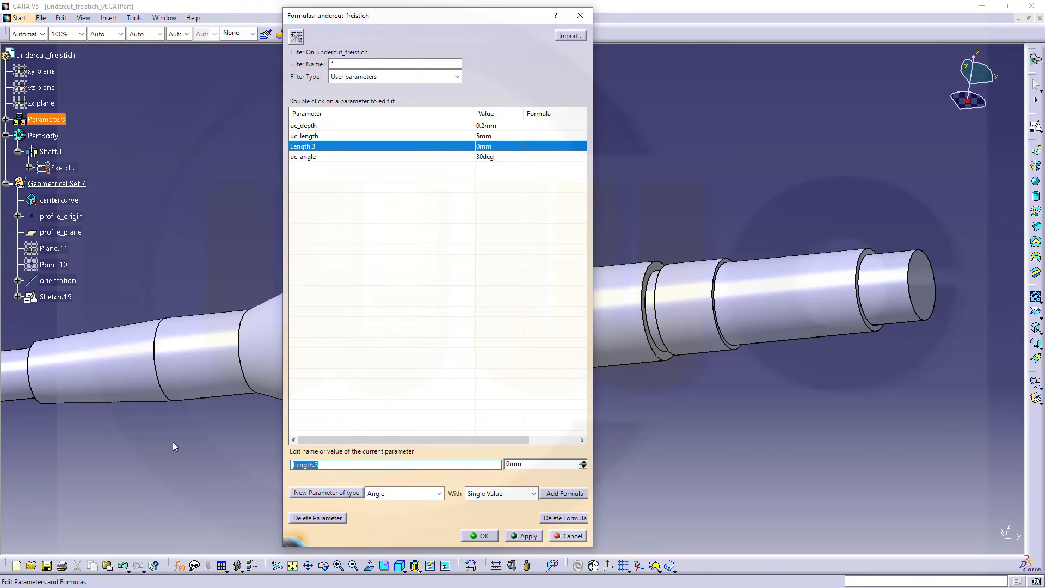
{"action": "type", "text": "uc"}
{"action": "type", "text": "_rqad"}
{"action": "type", "text": "dius"}
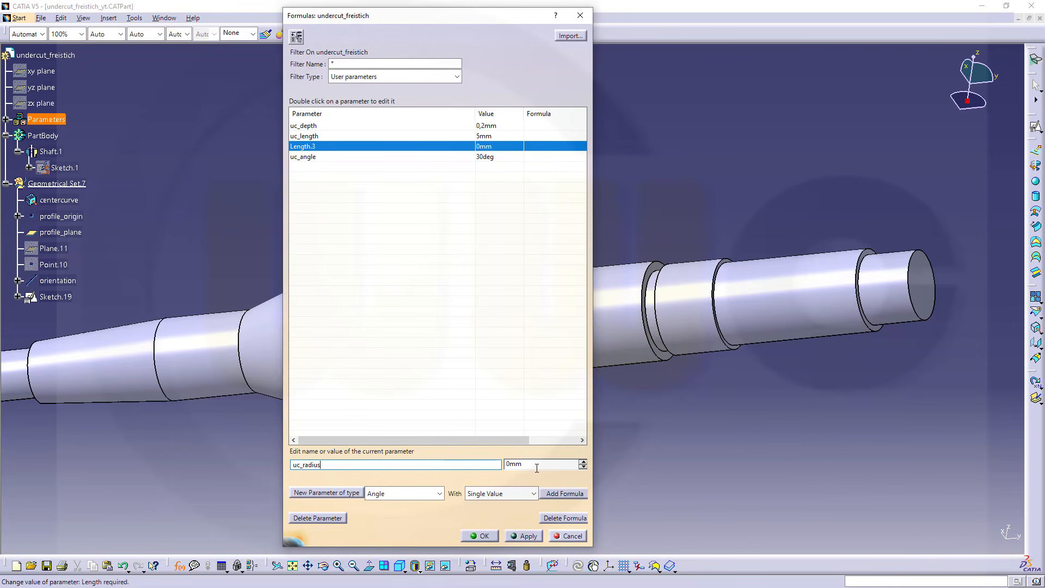
{"action": "key", "text": "Tab"}
{"action": "type", "text": "0"}
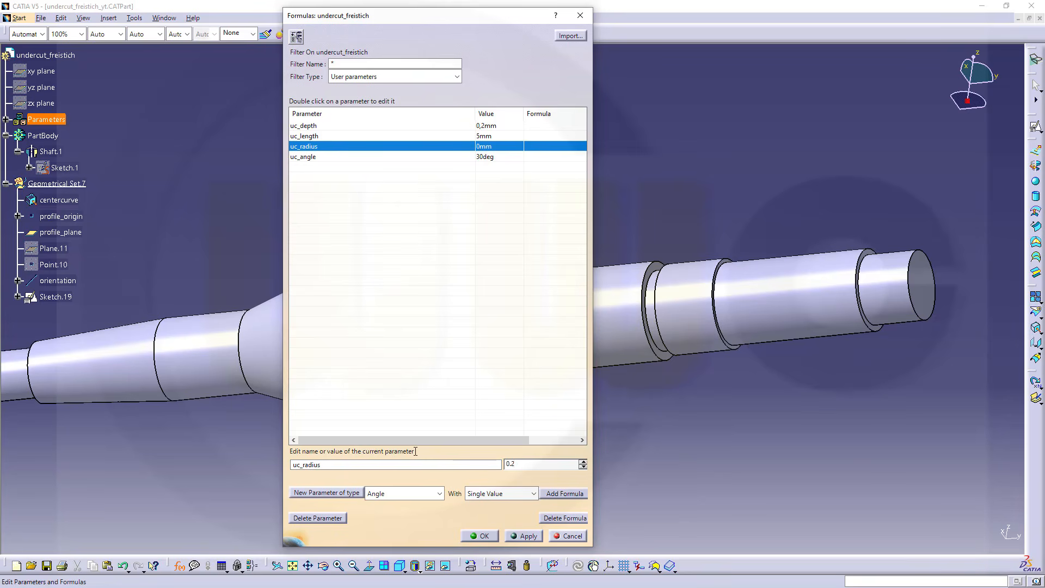
{"action": "key", "text": "Return"}
{"action": "left_click", "coordinate": [490, 538]}
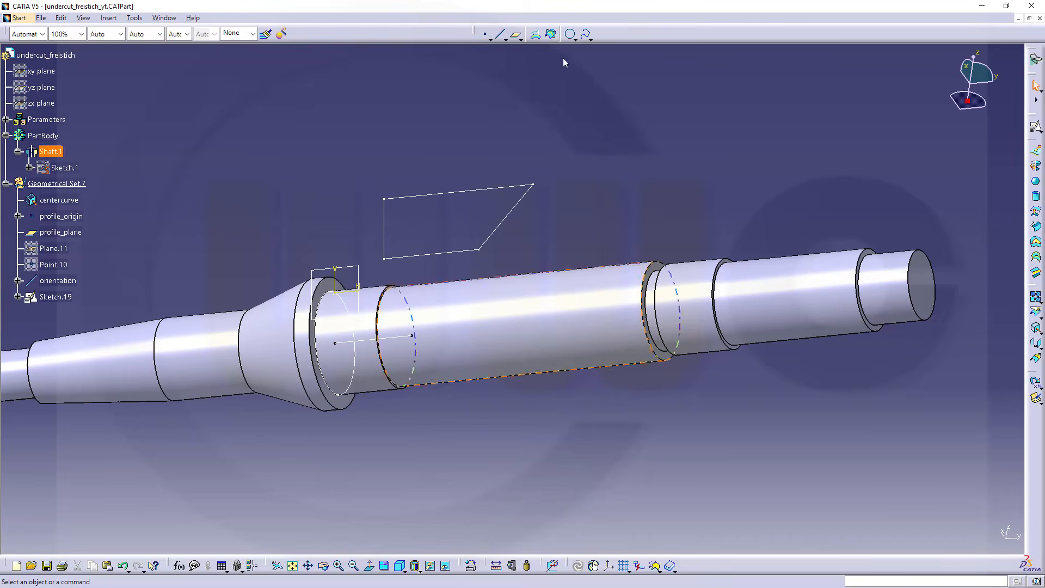
Rename the undercut profile's sketch as profile_sketch
{"action": "left_click", "coordinate": [57, 297]}
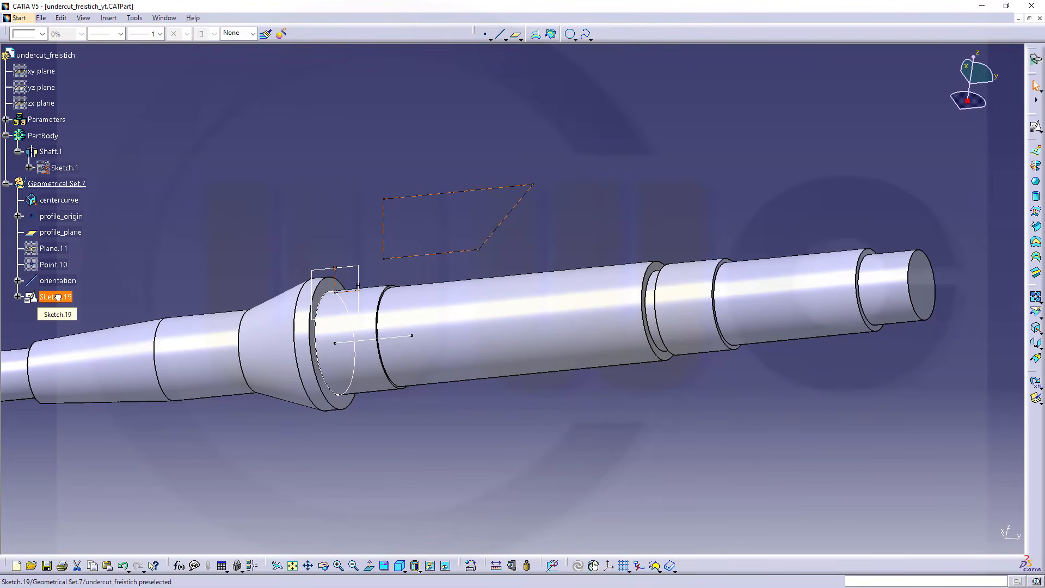
{"action": "key", "text": "alt+Return"}
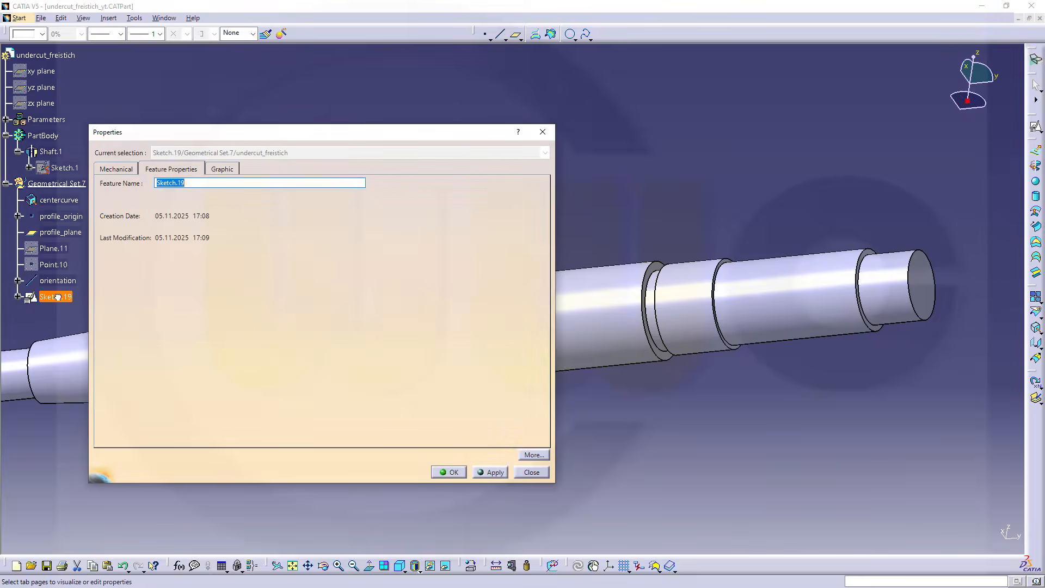
{"action": "type", "text": "profile_s"}
{"action": "left_click", "coordinate": [453, 472]}
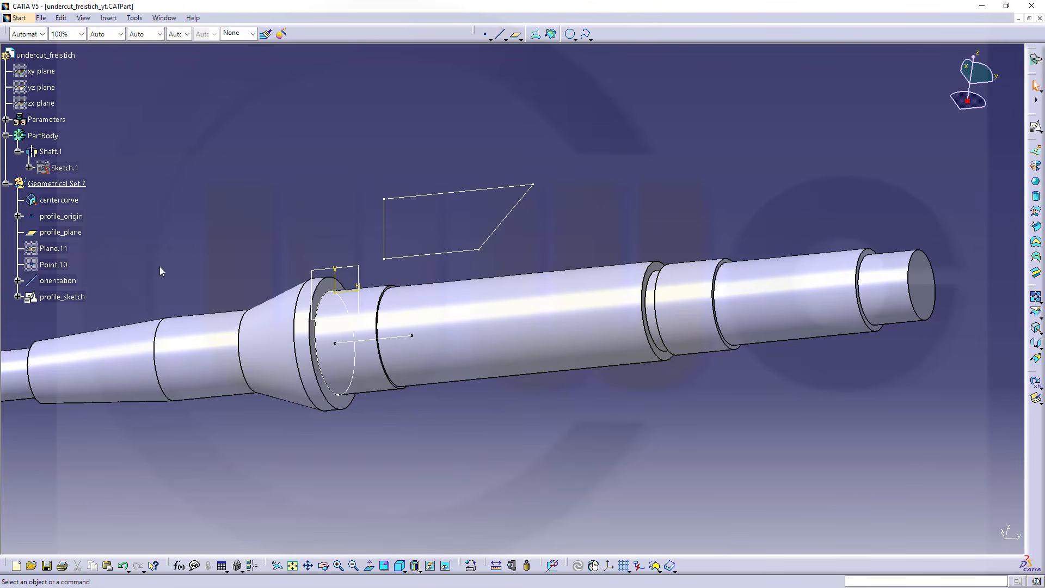
Reopen profile_sketch for editing and constrain the angle between the profile's lower edge and its slanted side
{"action": "left_click", "coordinate": [18, 297]}
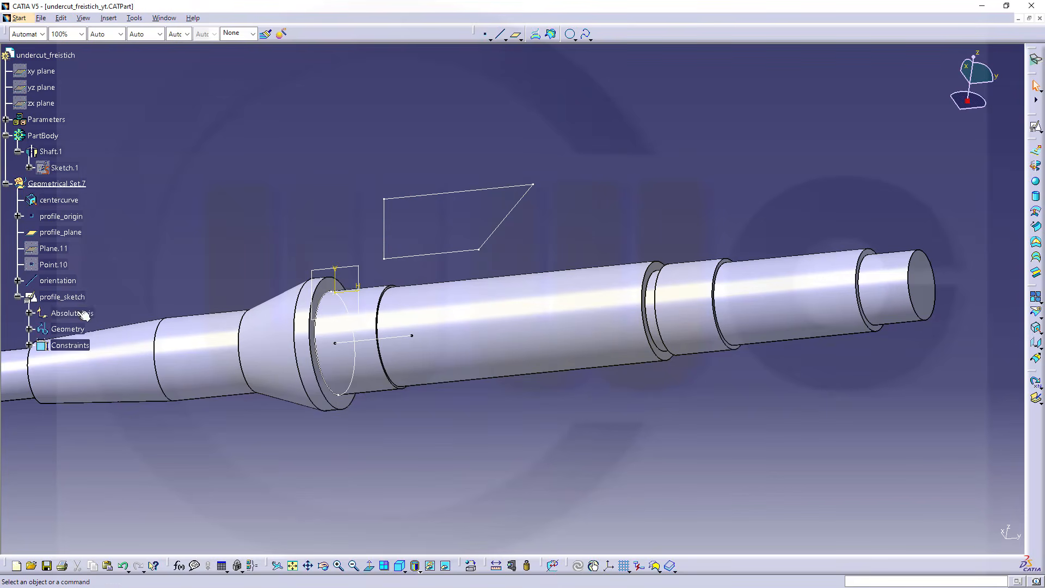
{"action": "double_click", "coordinate": [62, 297]}
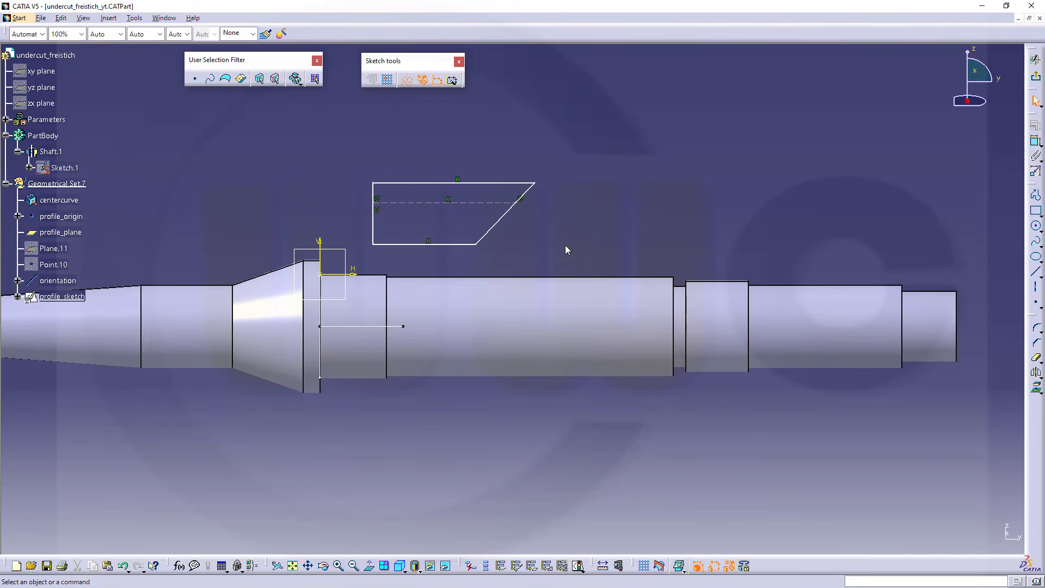
{"action": "left_click", "coordinate": [1036, 142]}
{"action": "left_click", "coordinate": [450, 244]}
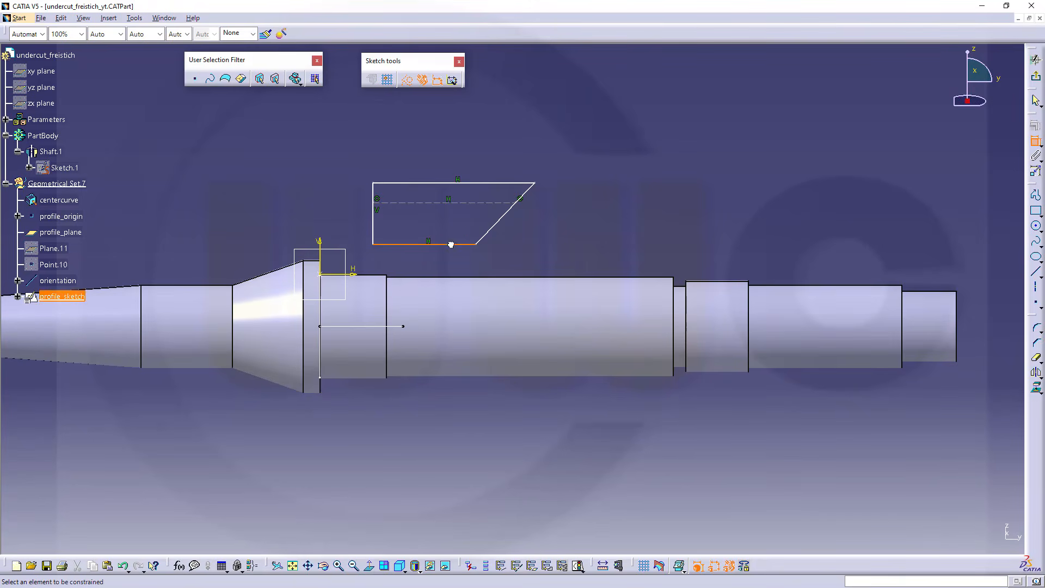
{"action": "left_click", "coordinate": [496, 224]}
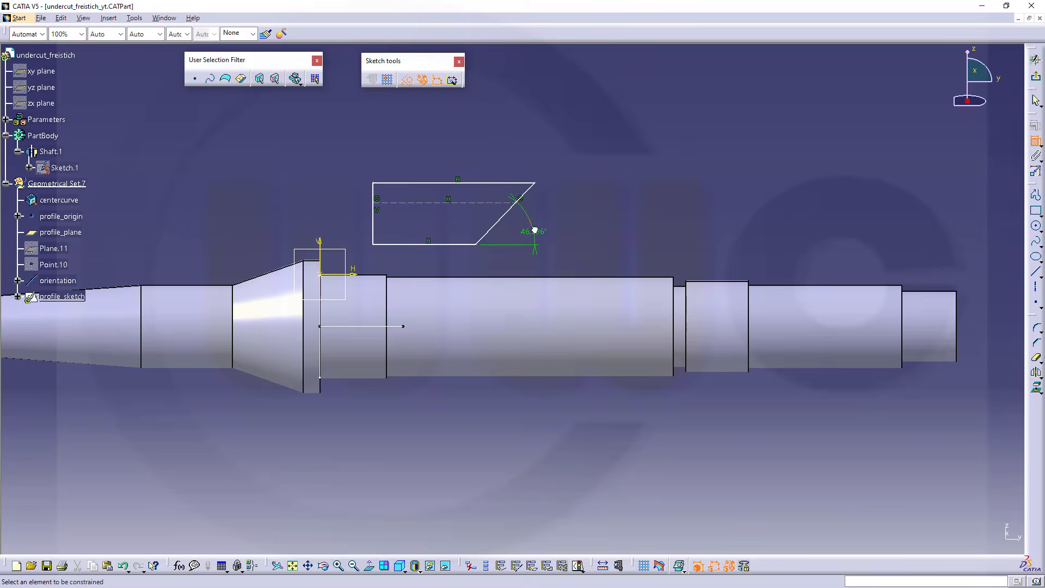
Drive the angle constraint between the profile's lower edge and slanted side with a formula equal to uc_angle
{"action": "double_click", "coordinate": [534, 232]}
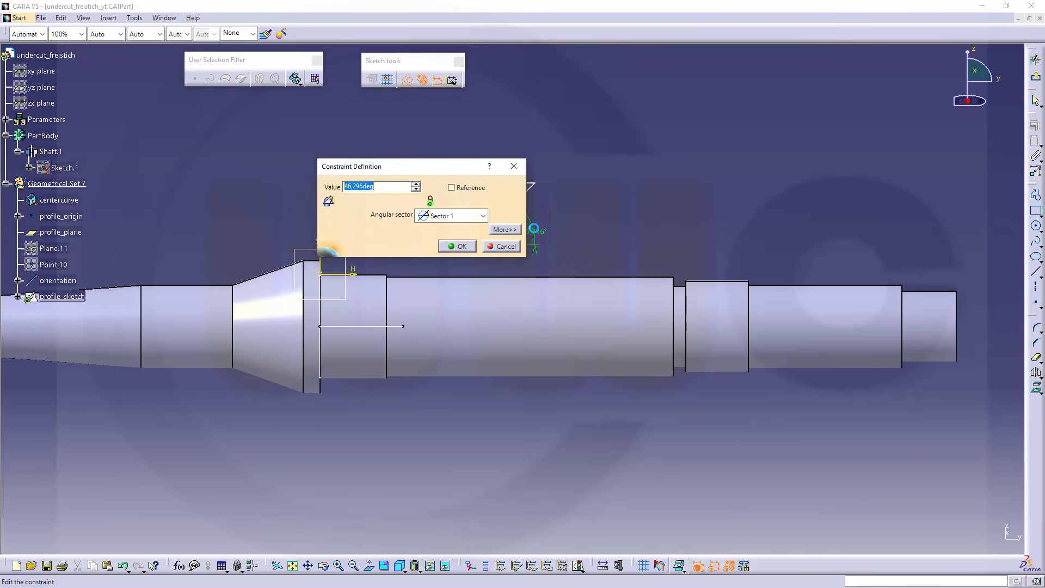
{"action": "right_click", "coordinate": [354, 185]}
{"action": "left_click", "coordinate": [395, 194]}
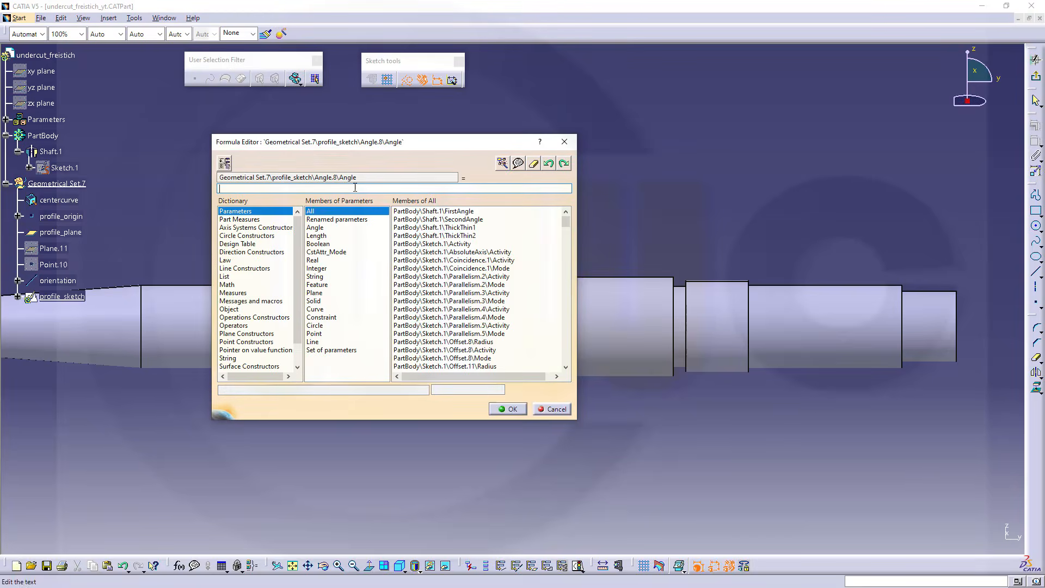
{"action": "left_click", "coordinate": [6, 120]}
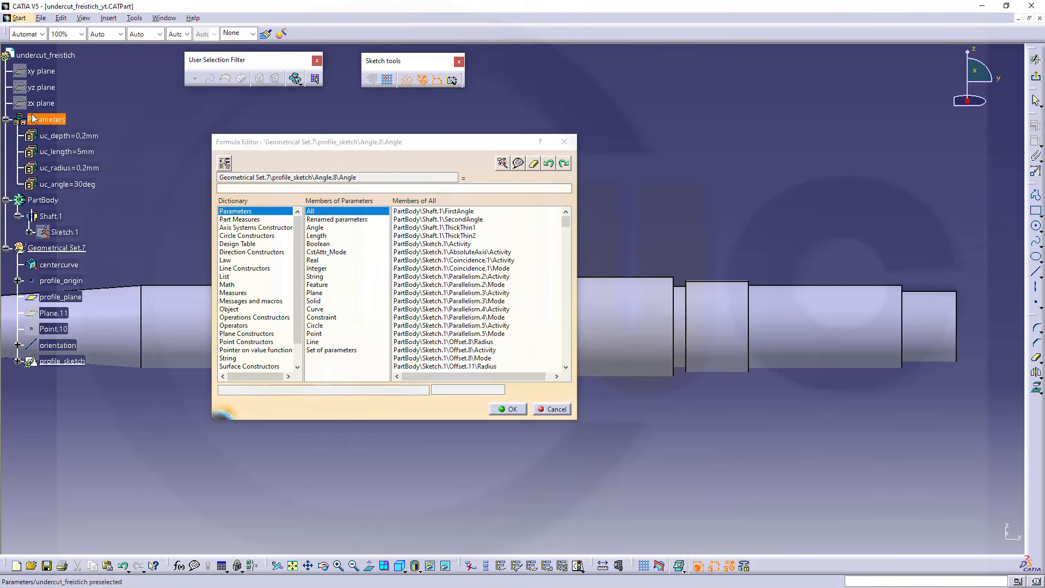
{"action": "left_click", "coordinate": [82, 184]}
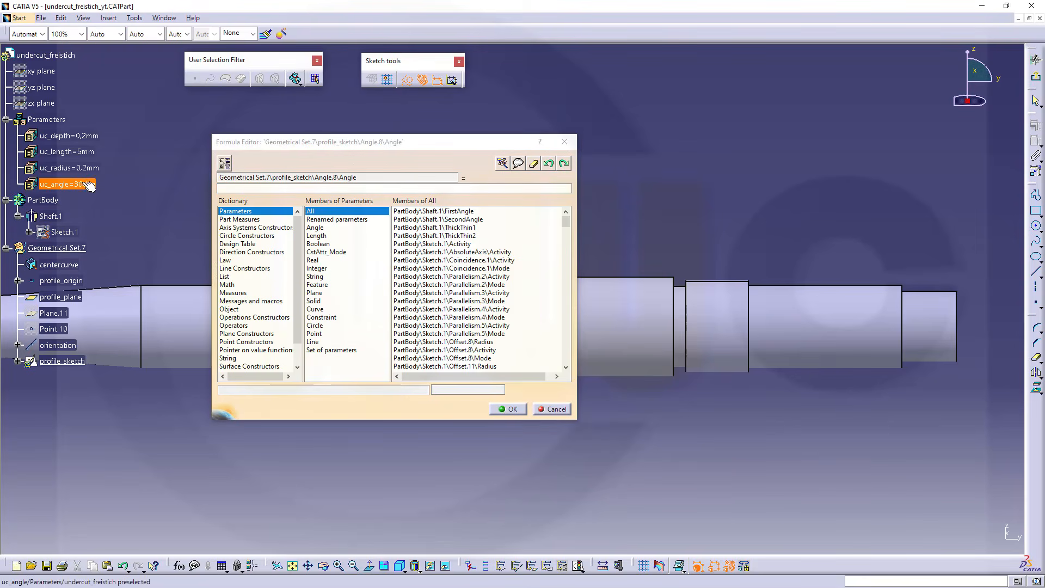
{"action": "left_click", "coordinate": [512, 409]}
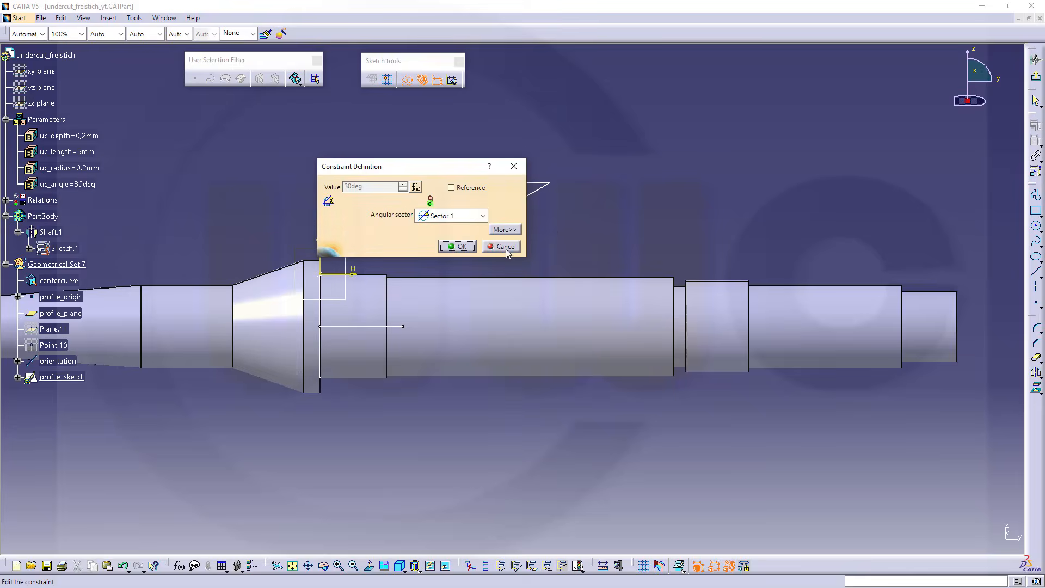
{"action": "left_click", "coordinate": [460, 246]}
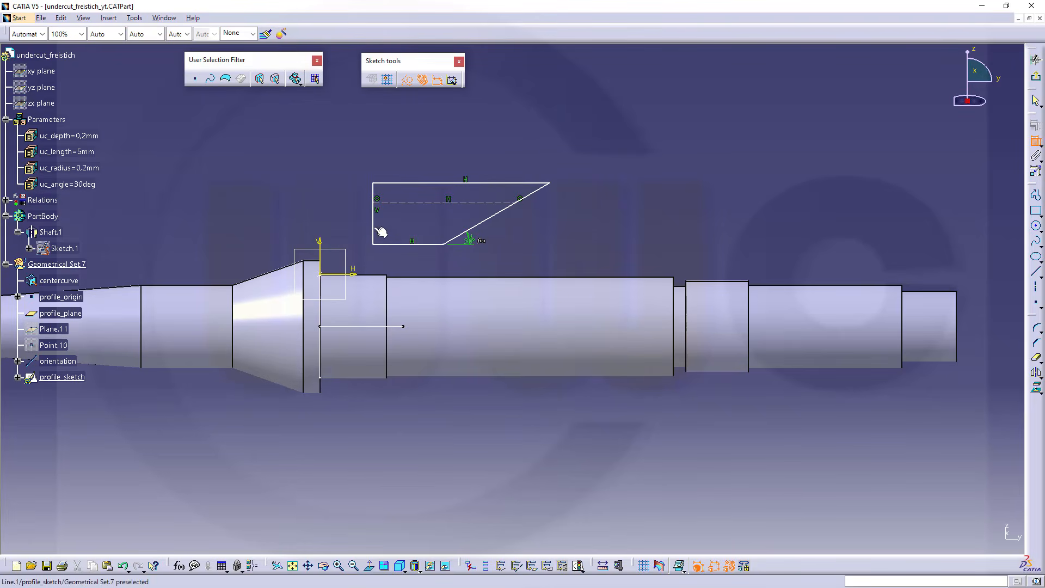
{"action": "middle_click_drag", "start_coordinate": [435, 262], "coordinate": [371, 234]}
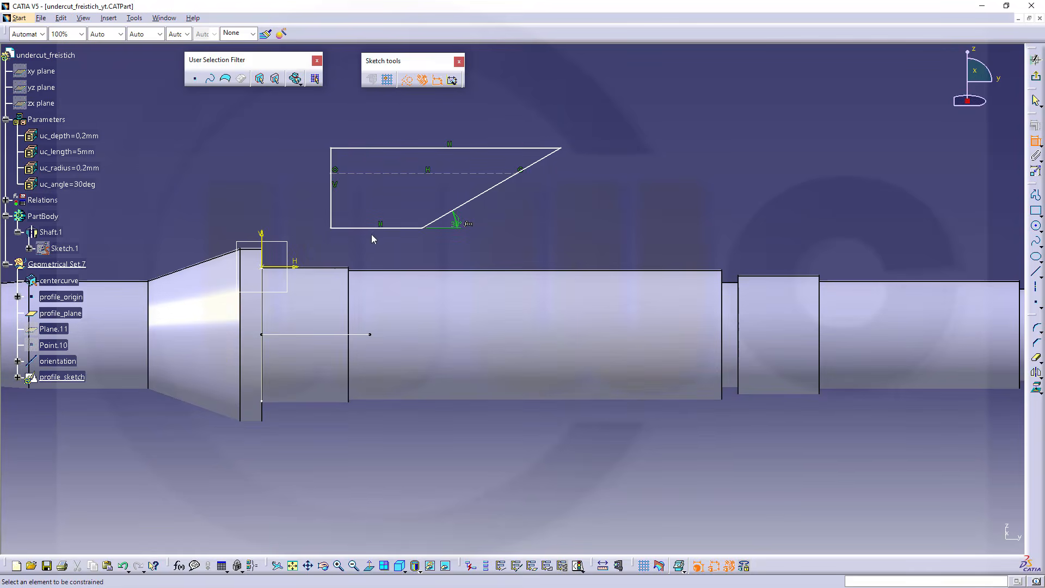
{"action": "left_click", "coordinate": [331, 228]}
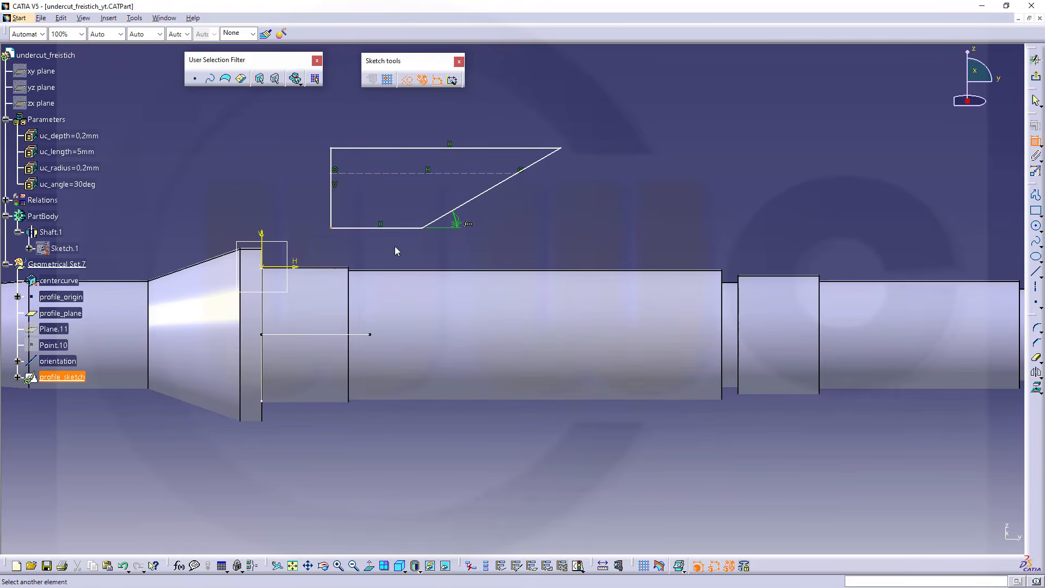
{"action": "left_click", "coordinate": [428, 225]}
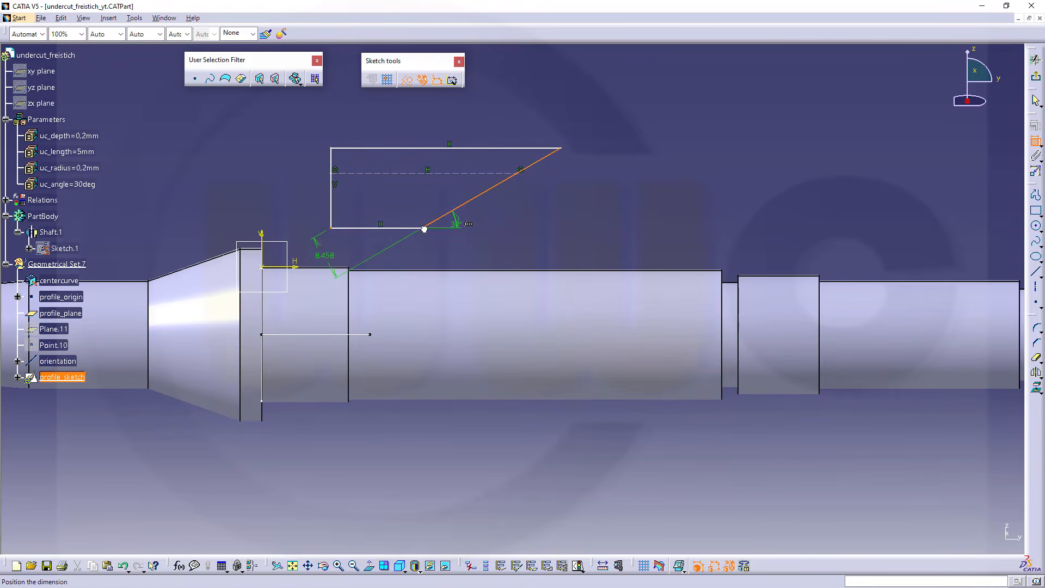
{"action": "key", "text": "Escape"}
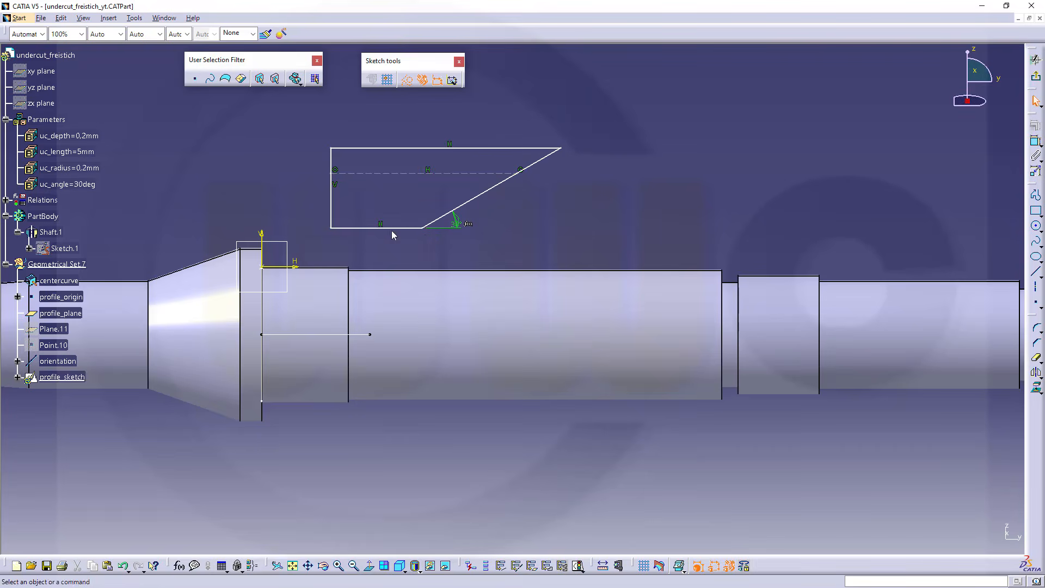
Round both corners at the ends of the profile's lower edge with equal-radius corners
{"action": "left_click", "coordinate": [334, 231]}
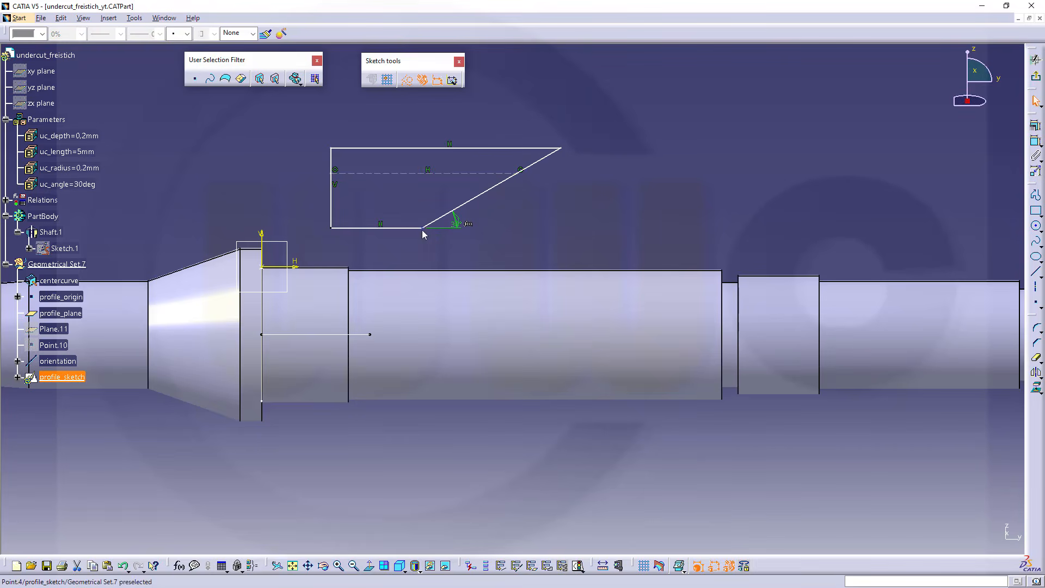
{"action": "left_click", "coordinate": [423, 229], "text": "ctrl"}
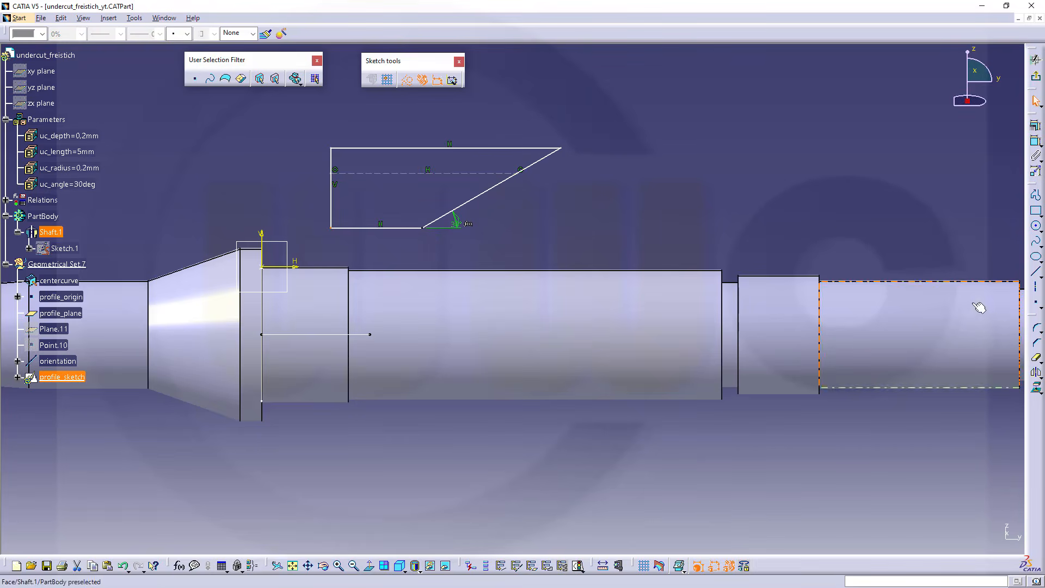
{"action": "left_click", "coordinate": [1036, 327]}
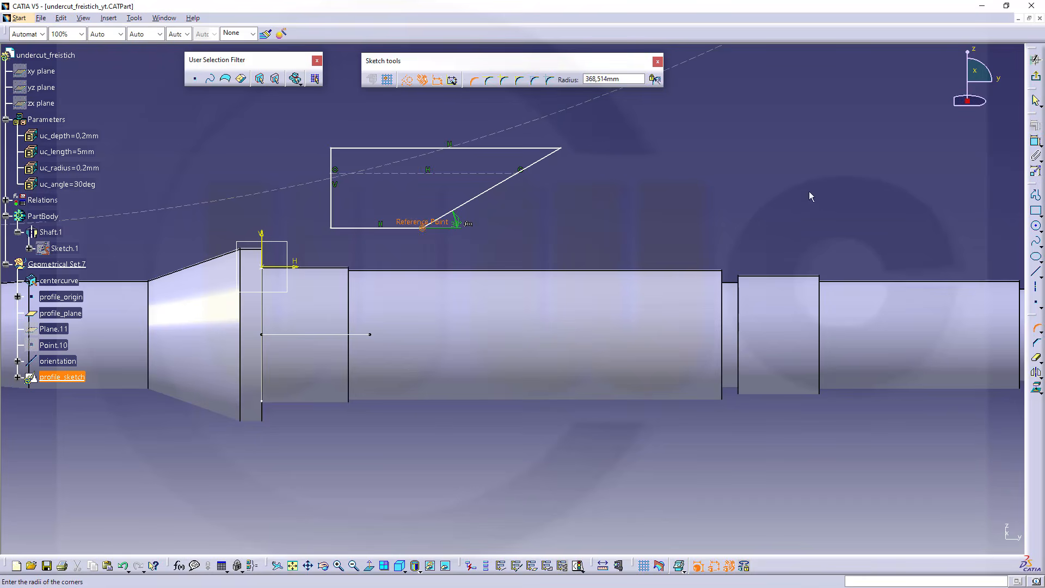
{"action": "left_click", "coordinate": [344, 222]}
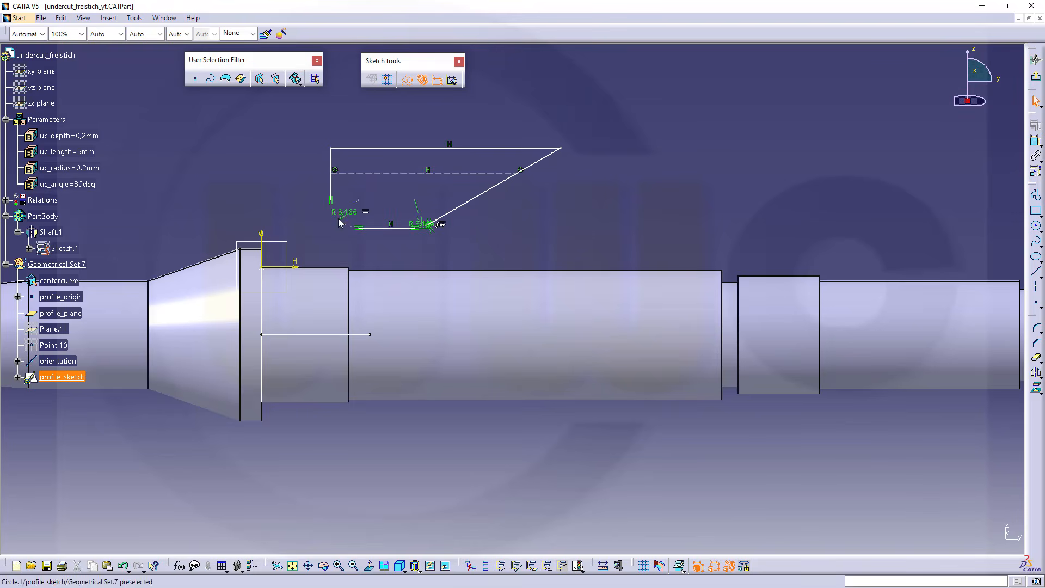
Drive the shared radius of the two rounded corners with a formula equal to uc_radius through their equivalent dimensions
{"action": "double_click", "coordinate": [352, 212]}
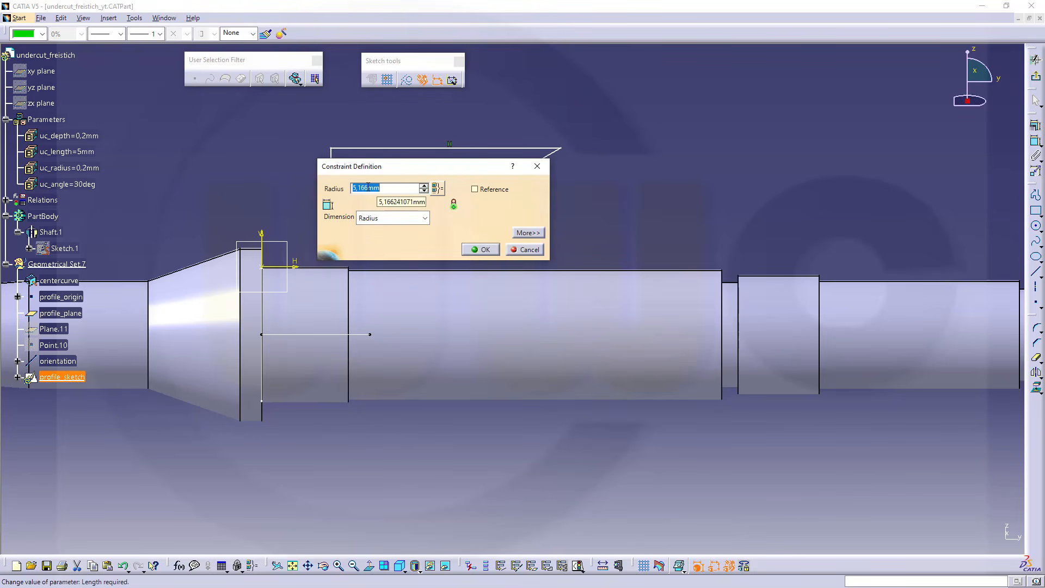
{"action": "left_click", "coordinate": [437, 189]}
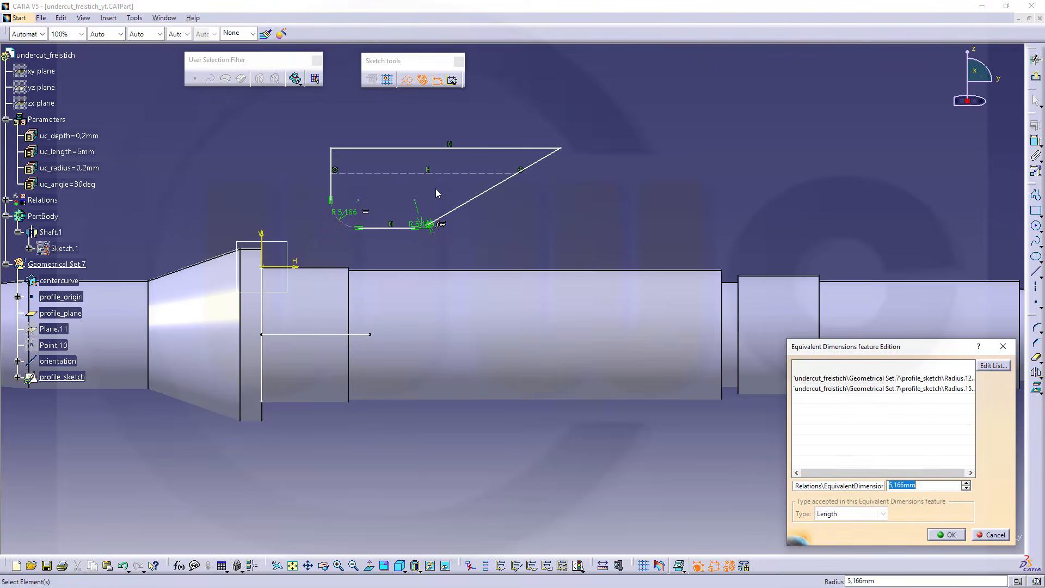
{"action": "right_click", "coordinate": [908, 485]}
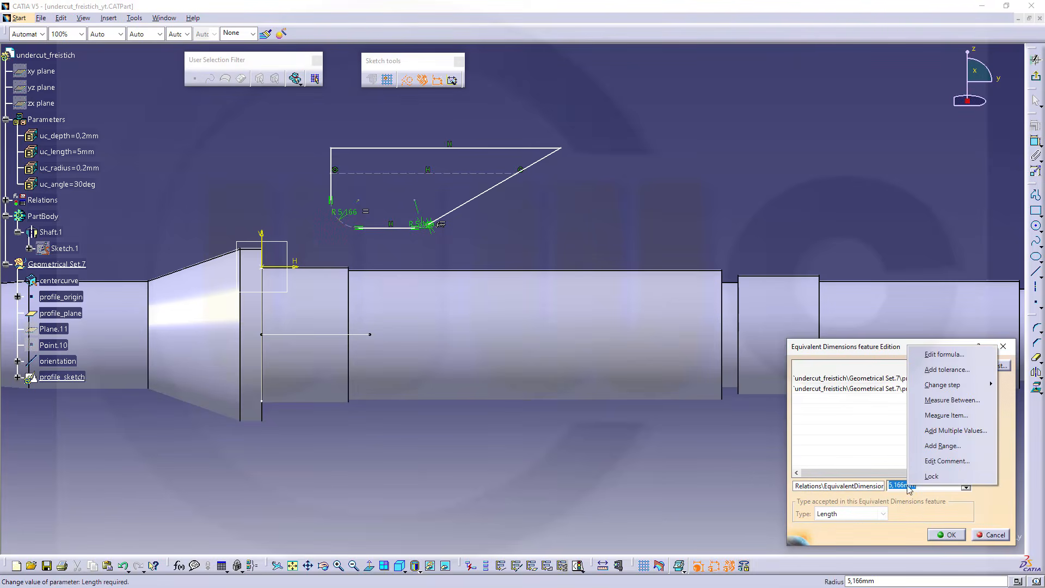
{"action": "left_click", "coordinate": [944, 354]}
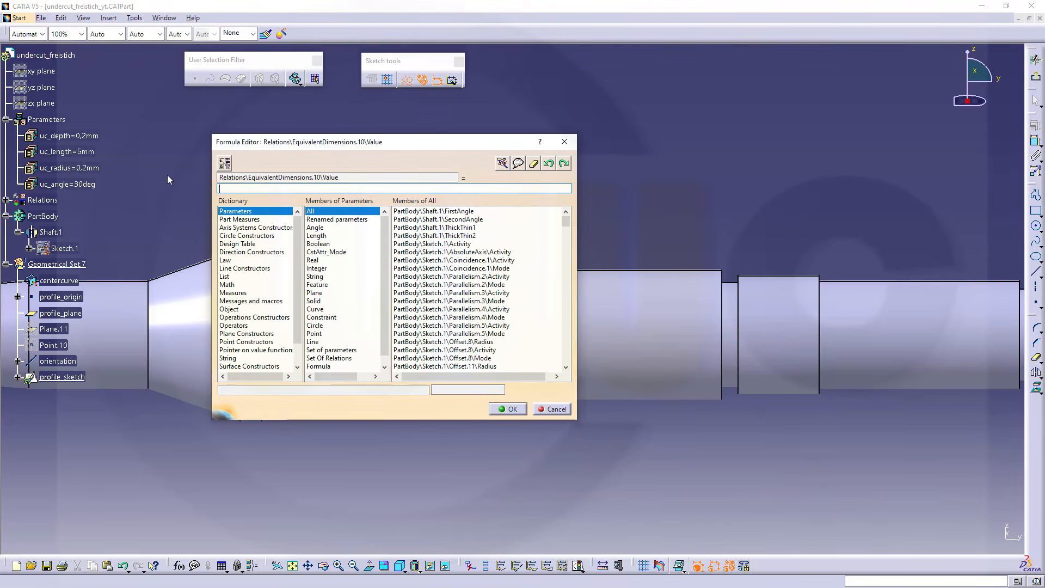
{"action": "left_click", "coordinate": [70, 168]}
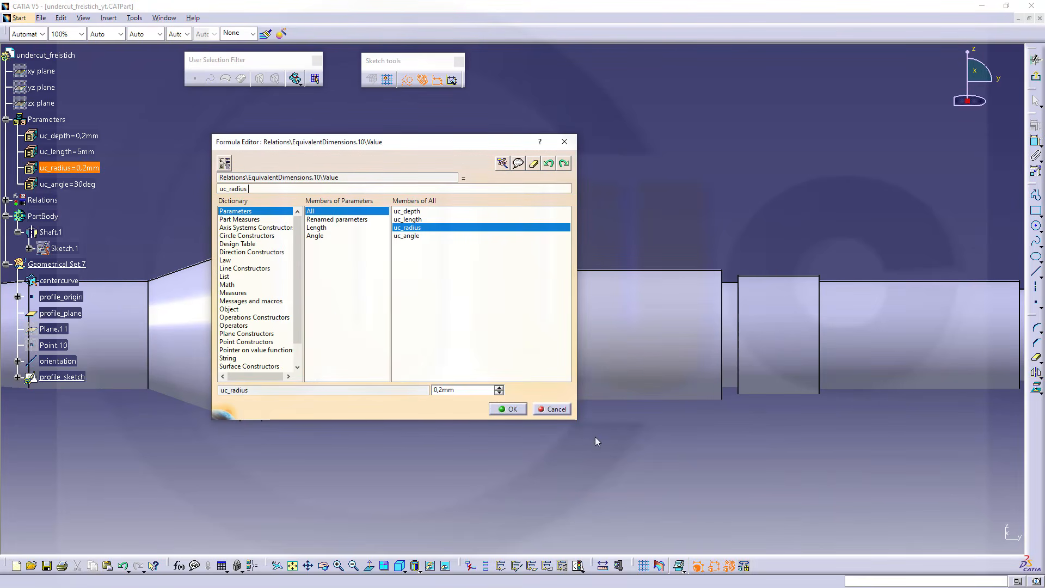
{"action": "left_click", "coordinate": [500, 409]}
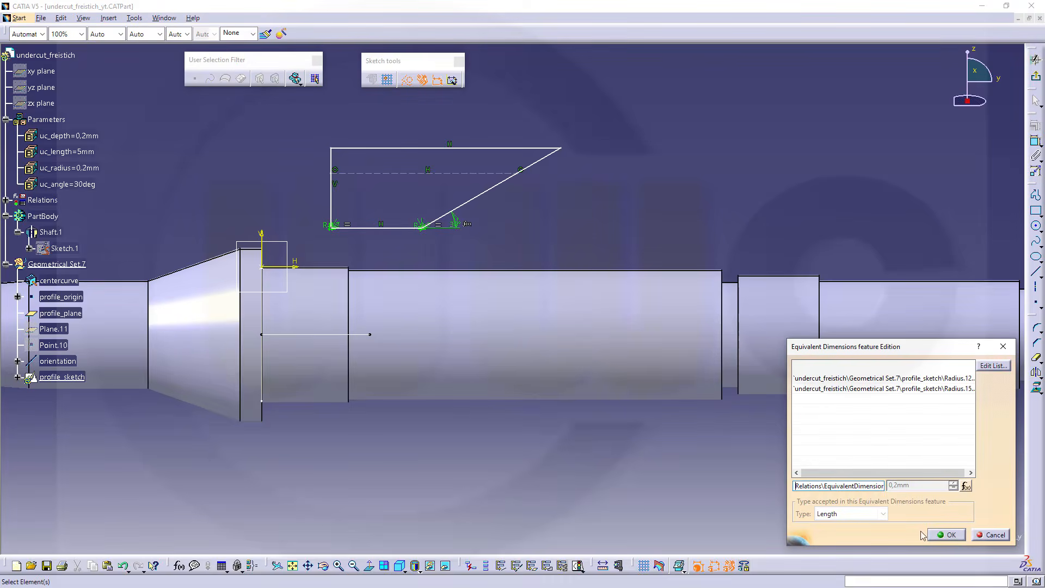
{"action": "left_click", "coordinate": [960, 537]}
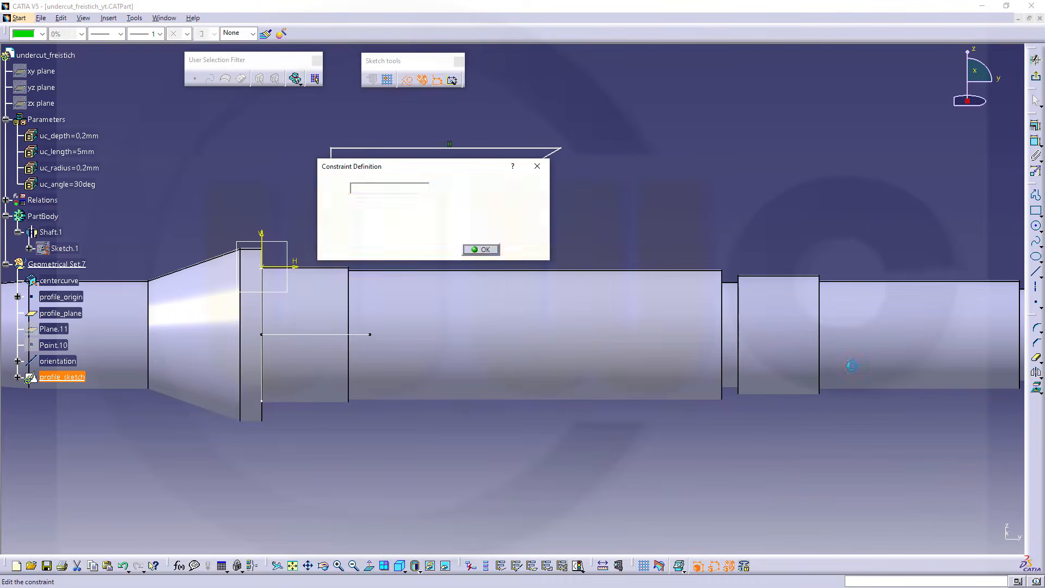
{"action": "left_click", "coordinate": [483, 250]}
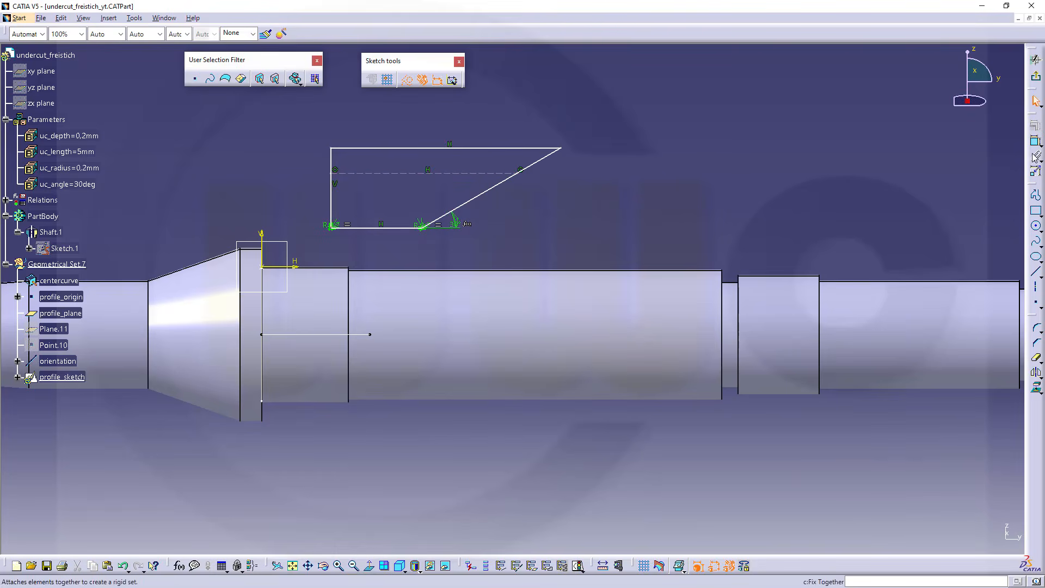
Constrain the offset between the profile's upper edge and the dashed construction line and reduce it to less than 1 mm
{"action": "left_click", "coordinate": [402, 173]}
{"action": "left_click", "coordinate": [407, 149]}
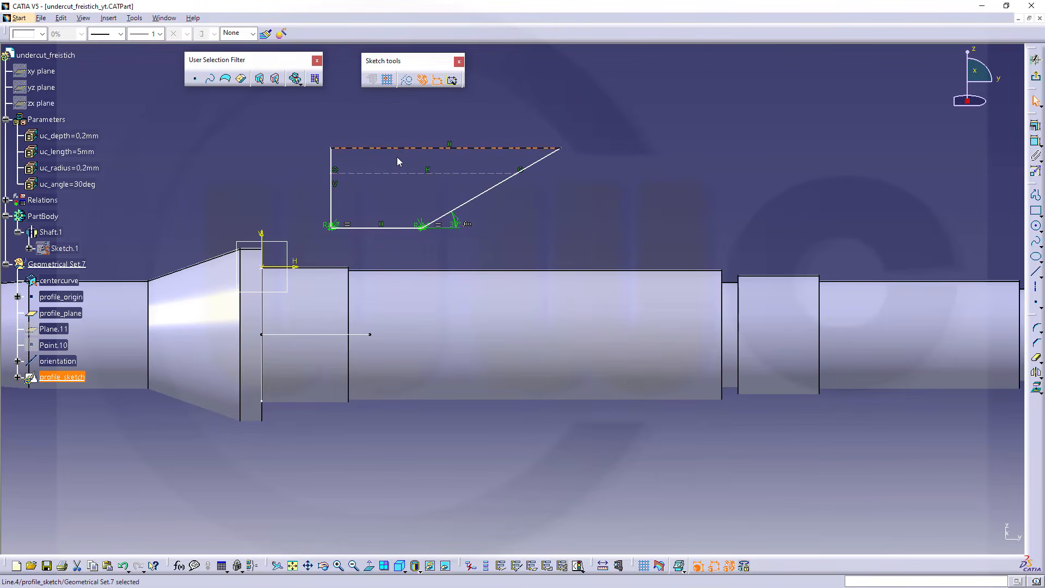
{"action": "left_click", "coordinate": [1036, 141]}
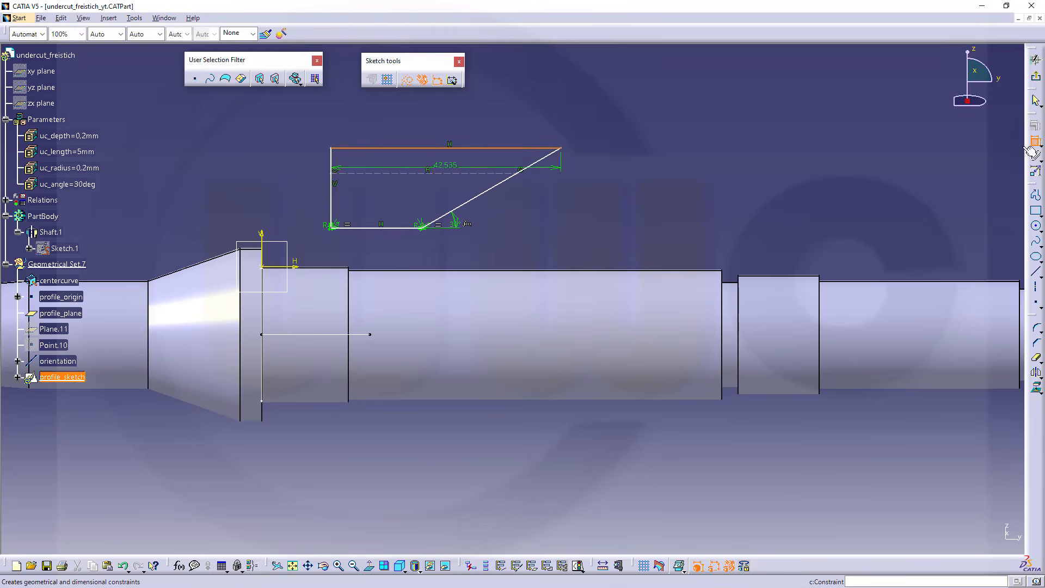
{"action": "left_click", "coordinate": [459, 173]}
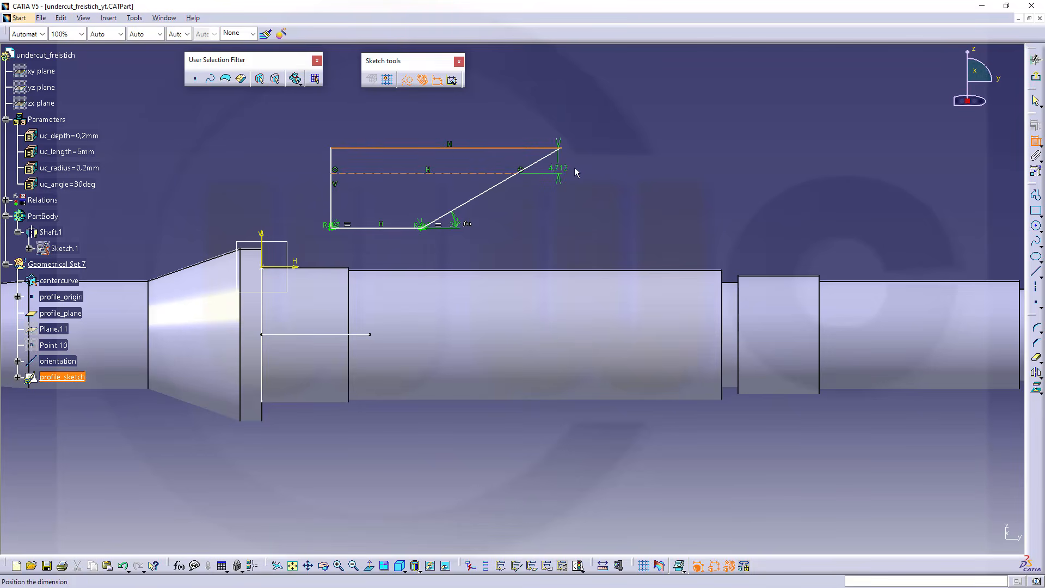
{"action": "left_click", "coordinate": [588, 168]}
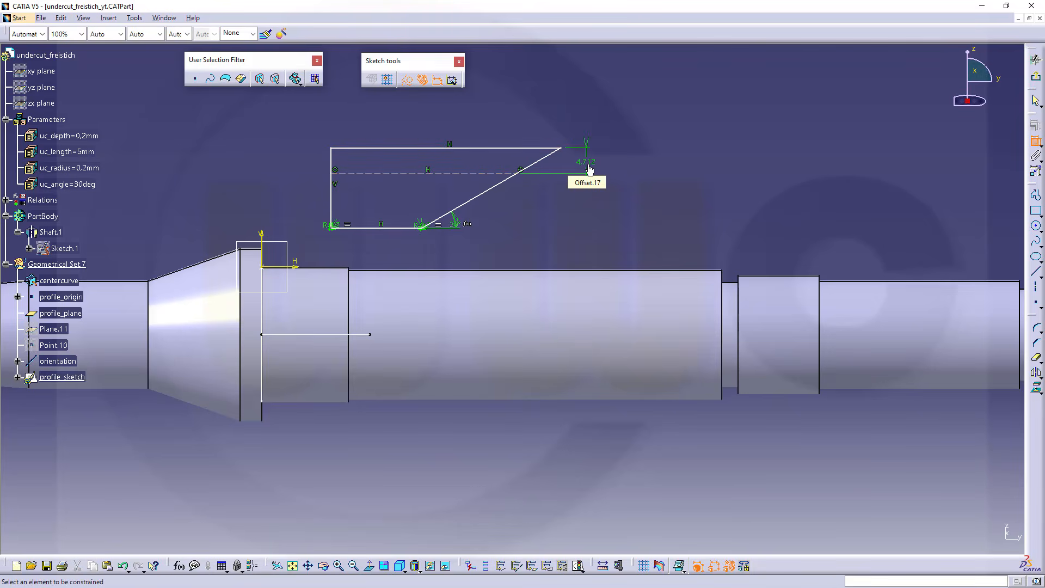
{"action": "double_click", "coordinate": [591, 161]}
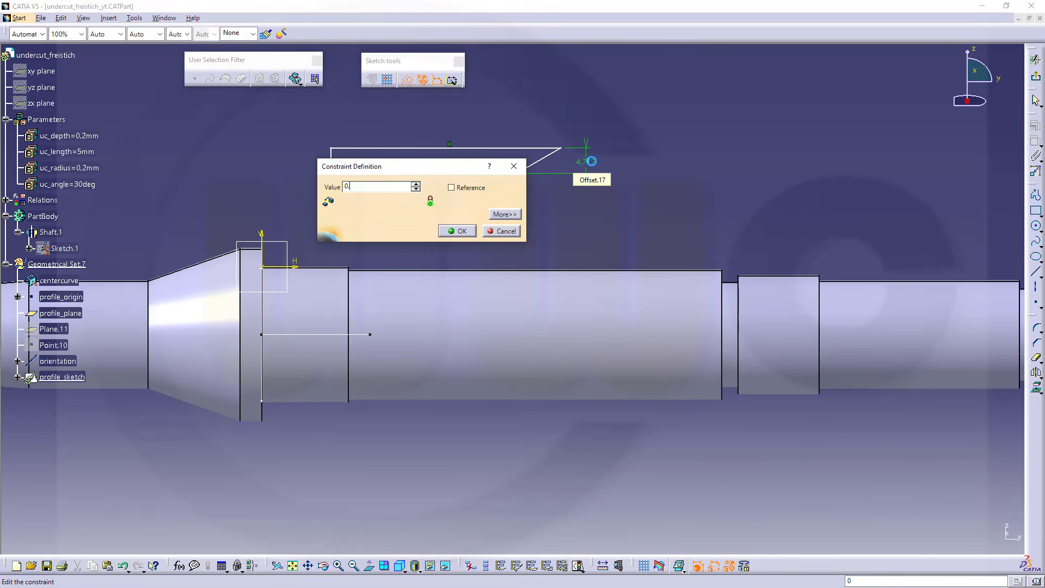
{"action": "key", "text": "Return"}
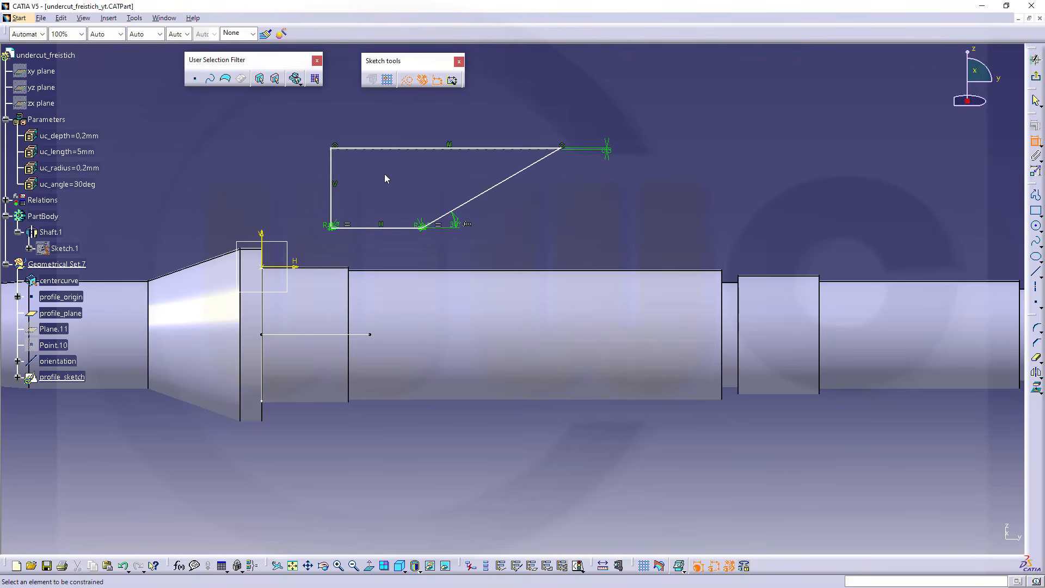
Constrain the distance between the dashed construction line and the profile's lower edge and drive it with a formula equal to uc_depth
{"action": "left_click", "coordinate": [412, 153]}
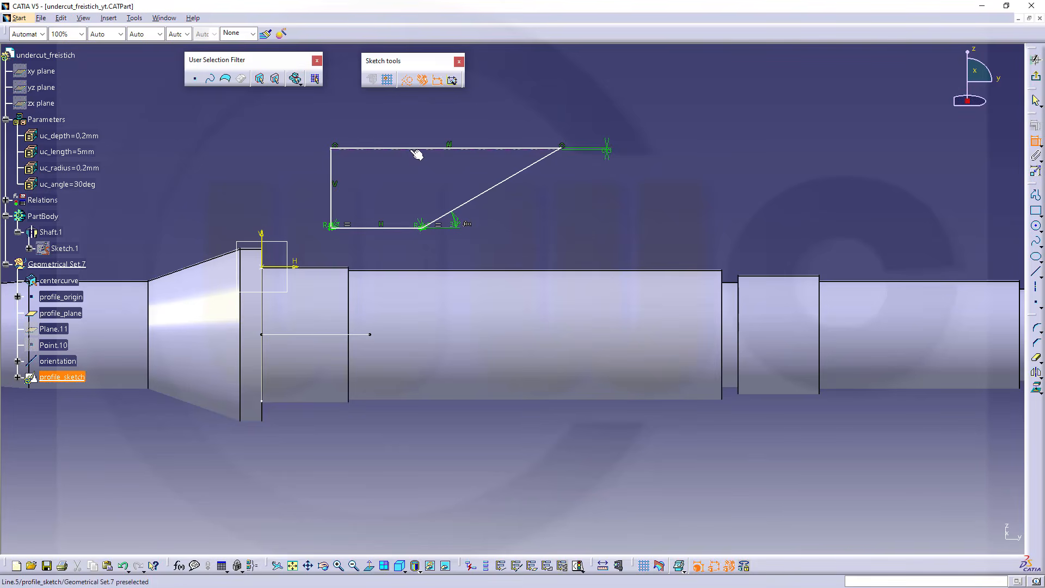
{"action": "left_click", "coordinate": [395, 231]}
{"action": "left_click", "coordinate": [580, 197]}
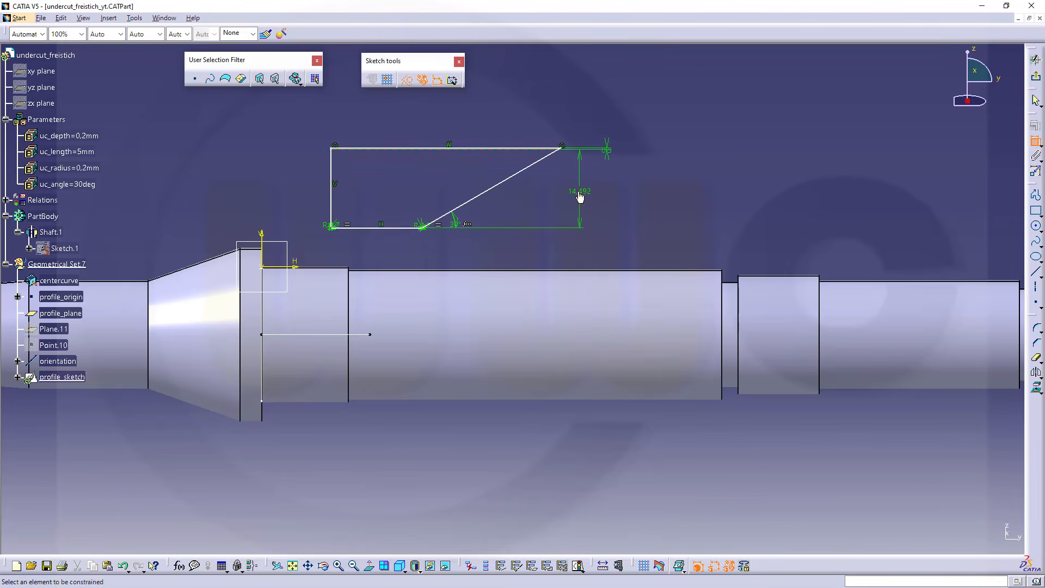
{"action": "double_click", "coordinate": [577, 196]}
{"action": "right_click", "coordinate": [371, 184]}
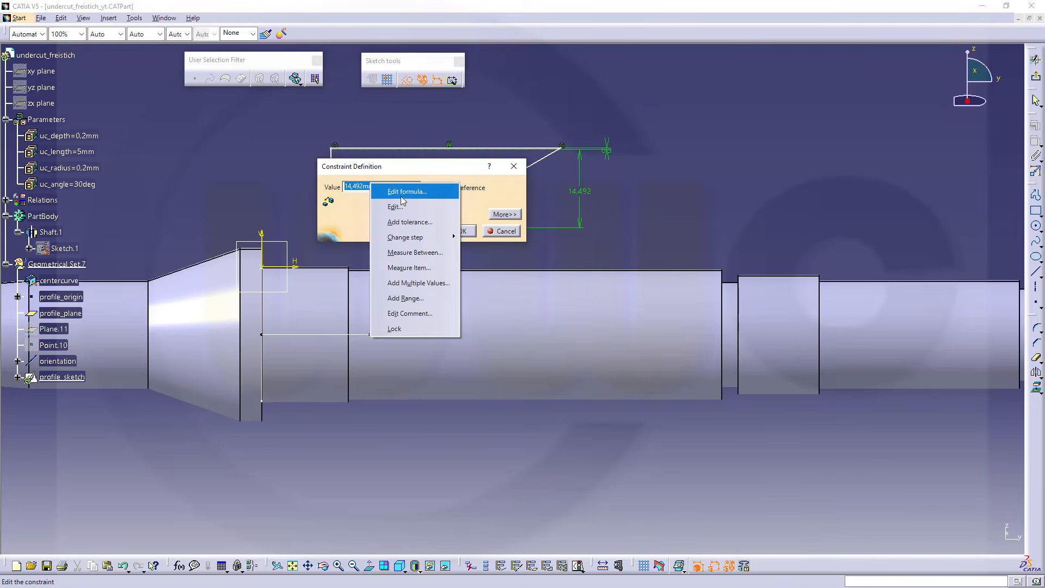
{"action": "left_click", "coordinate": [403, 195]}
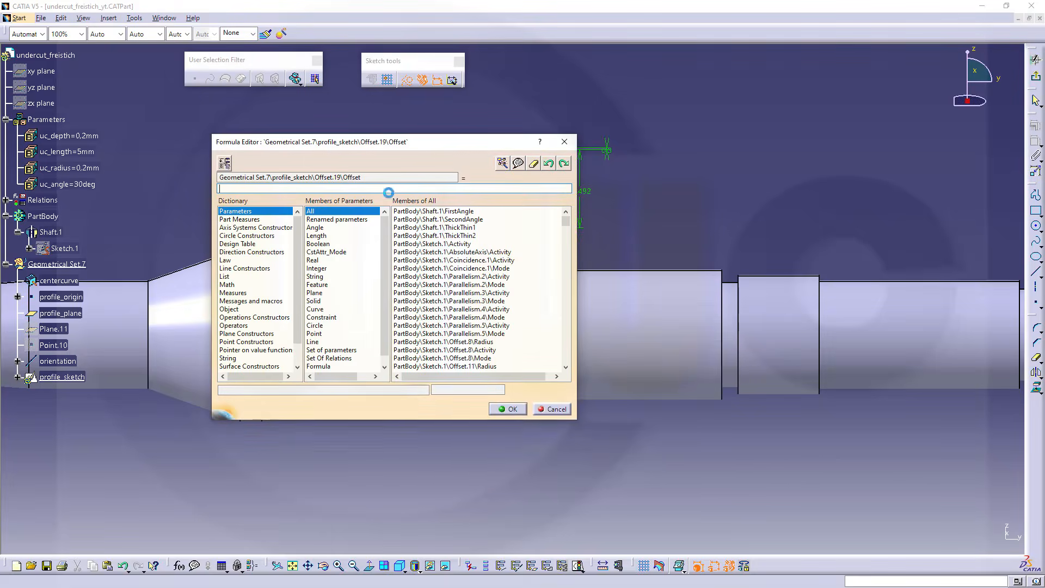
{"action": "left_click", "coordinate": [82, 136]}
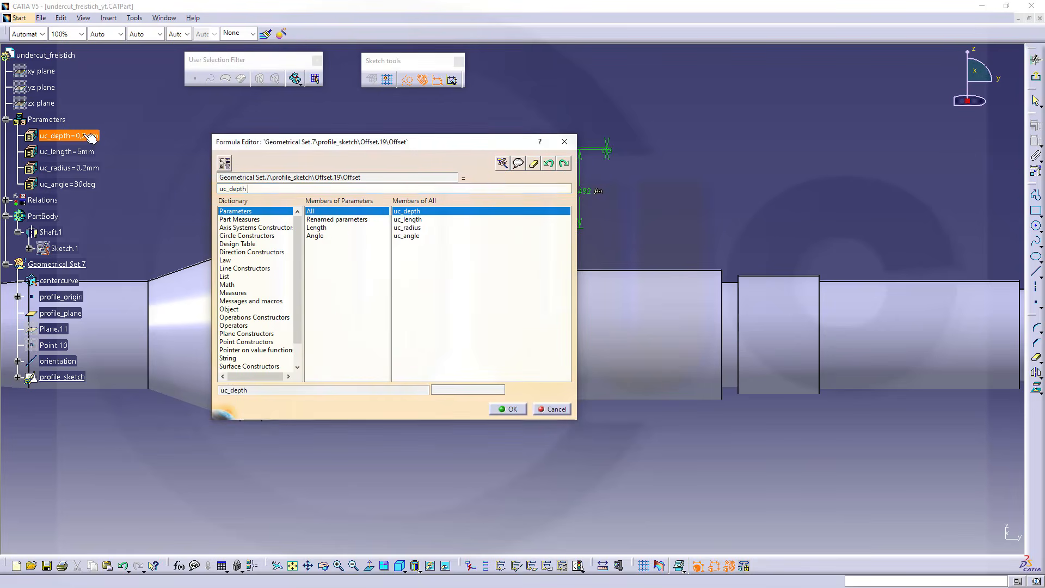
{"action": "left_click", "coordinate": [510, 409]}
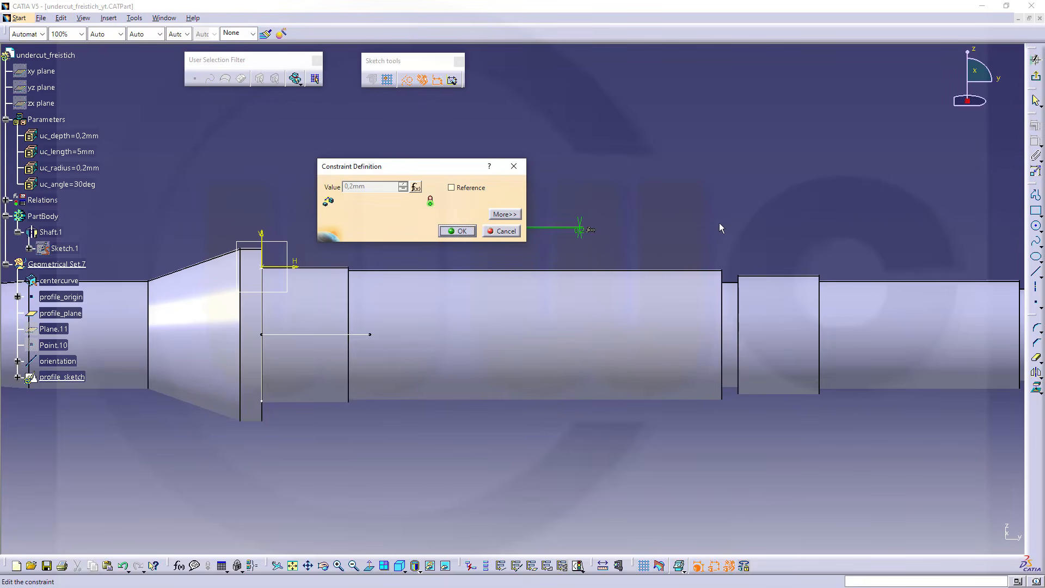
{"action": "left_click", "coordinate": [456, 231]}
{"action": "middle_click_drag", "start_coordinate": [469, 247], "coordinate": [493, 139]}
{"action": "middle_click_drag", "start_coordinate": [564, 201], "coordinate": [740, 252]}
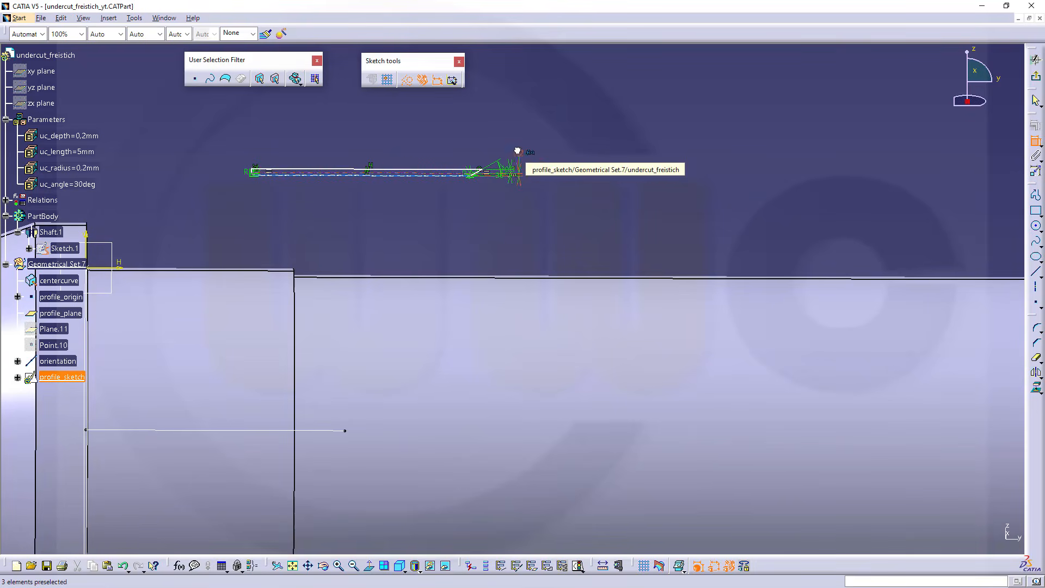
Constrain the length of the dashed construction line and drive it with a formula equal to uc_length
{"action": "mouse_move", "coordinate": [453, 233]}
{"action": "middle_mouse_down"}
{"action": "mouse_move", "coordinate": [586, 247]}
{"action": "mouse_move", "coordinate": [594, 231]}
{"action": "mouse_move", "coordinate": [580, 193]}
{"action": "mouse_move", "coordinate": [588, 259]}
{"action": "mouse_move", "coordinate": [595, 227]}
{"action": "mouse_move", "coordinate": [580, 257]}
{"action": "mouse_move", "coordinate": [591, 236]}
{"action": "middle_mouse_up"}
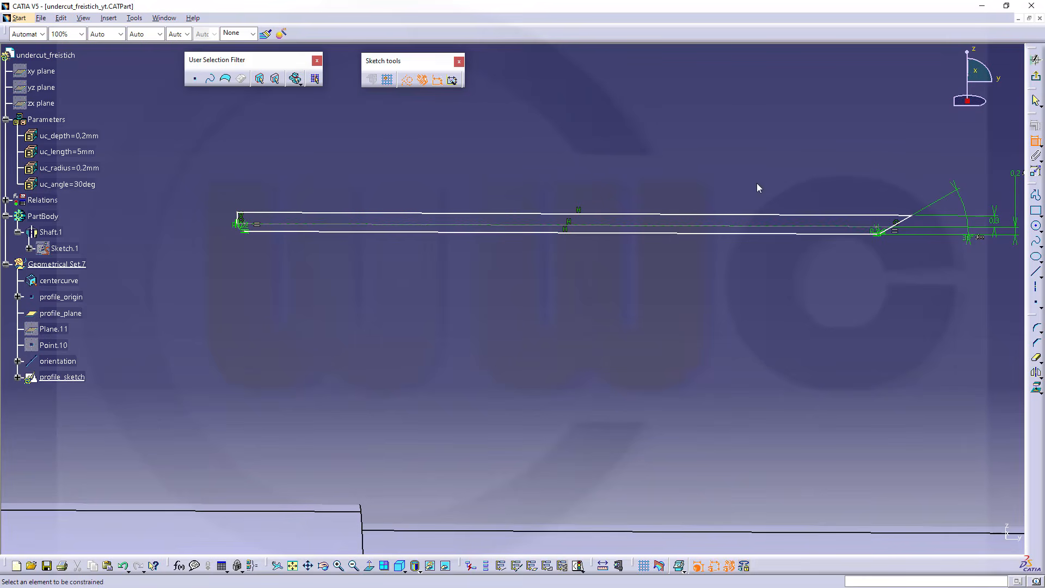
{"action": "left_click", "coordinate": [718, 226]}
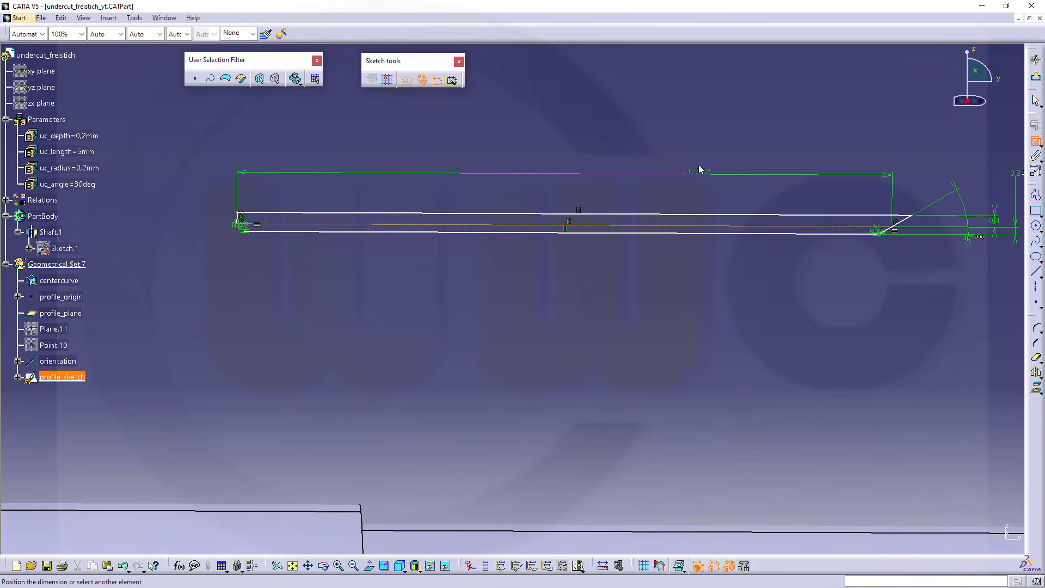
{"action": "left_click", "coordinate": [688, 150]}
{"action": "double_click", "coordinate": [688, 150]}
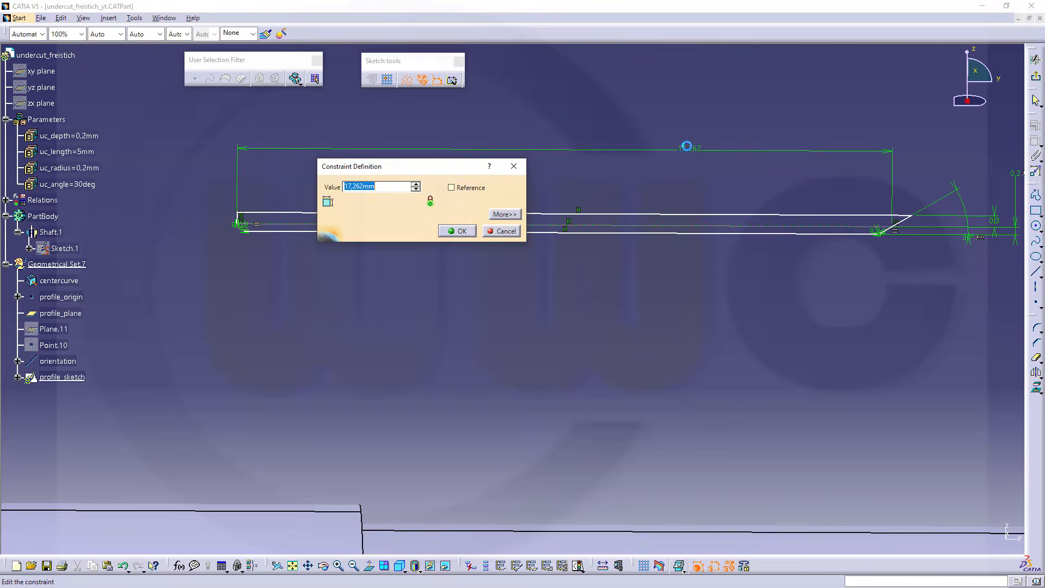
{"action": "right_click", "coordinate": [362, 185]}
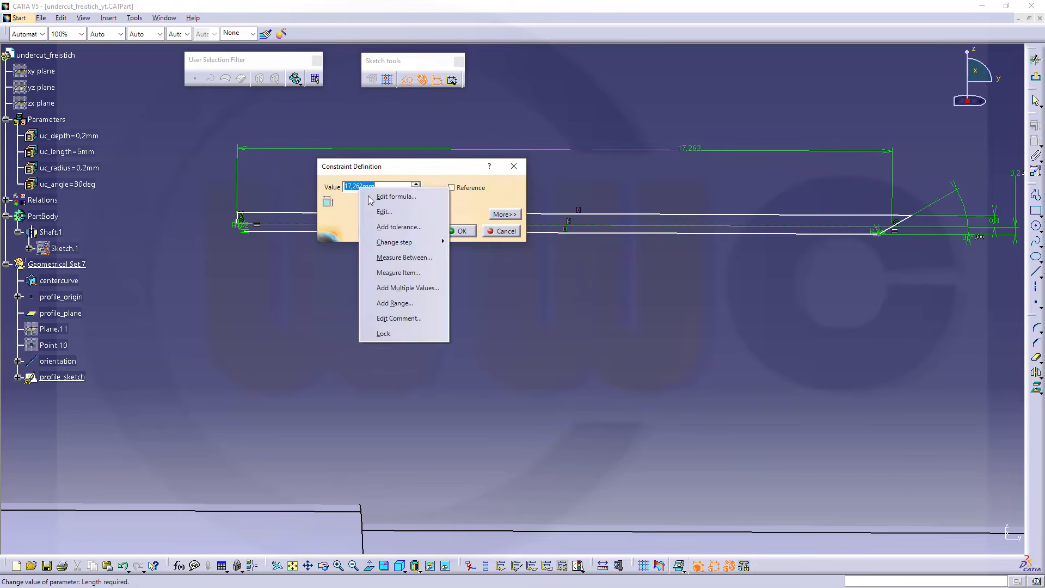
{"action": "left_click", "coordinate": [399, 198]}
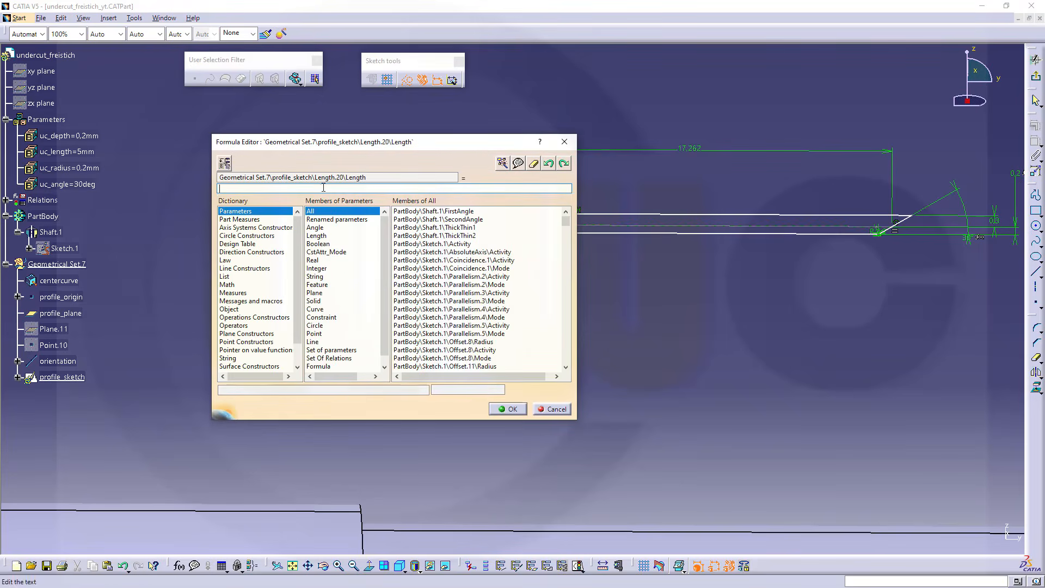
{"action": "left_click", "coordinate": [73, 152]}
{"action": "left_click", "coordinate": [508, 408]}
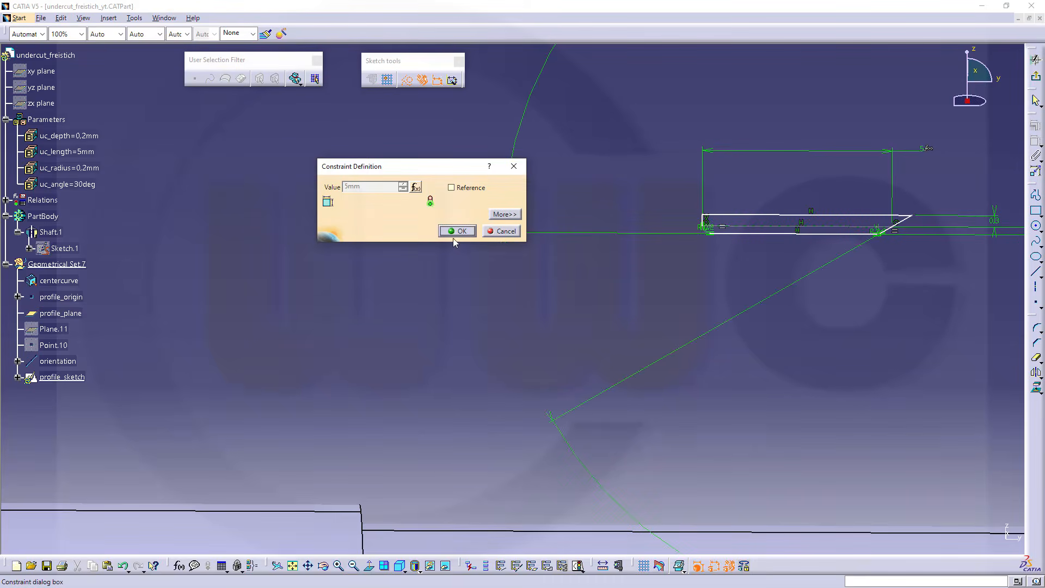
{"action": "left_click", "coordinate": [457, 231]}
Move the length dimension and the upper edge's offset dimension close to the profile
{"action": "mouse_move", "coordinate": [949, 325]}
{"action": "middle_mouse_down"}
{"action": "mouse_move", "coordinate": [818, 347]}
{"action": "mouse_move", "coordinate": [815, 308]}
{"action": "middle_mouse_up"}
{"action": "left_click", "coordinate": [818, 346]}
{"action": "middle_click_drag", "start_coordinate": [703, 306], "coordinate": [579, 332]}
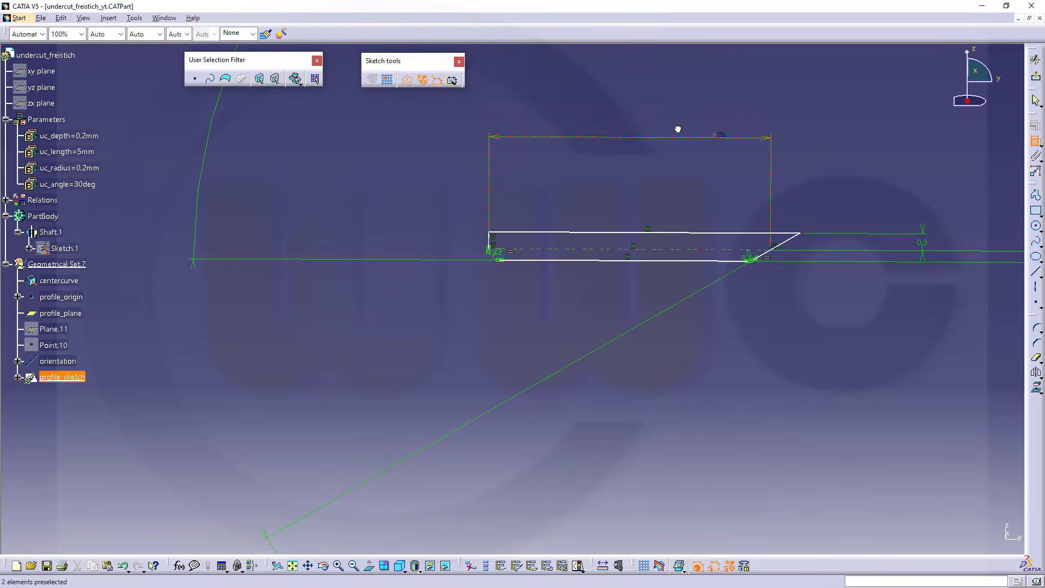
{"action": "left_click_drag", "start_coordinate": [602, 145], "coordinate": [601, 214]}
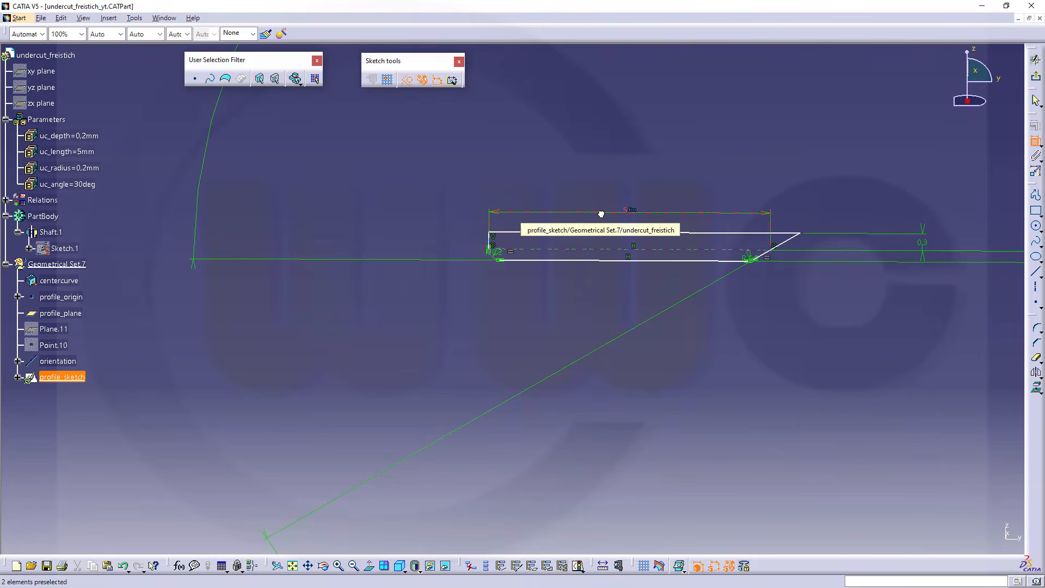
{"action": "mouse_move", "coordinate": [936, 362]}
{"action": "middle_mouse_down"}
{"action": "mouse_move", "coordinate": [863, 366]}
{"action": "mouse_move", "coordinate": [863, 303]}
{"action": "mouse_move", "coordinate": [571, 266]}
{"action": "middle_mouse_up"}
{"action": "middle_click_drag", "start_coordinate": [777, 241], "coordinate": [577, 296]}
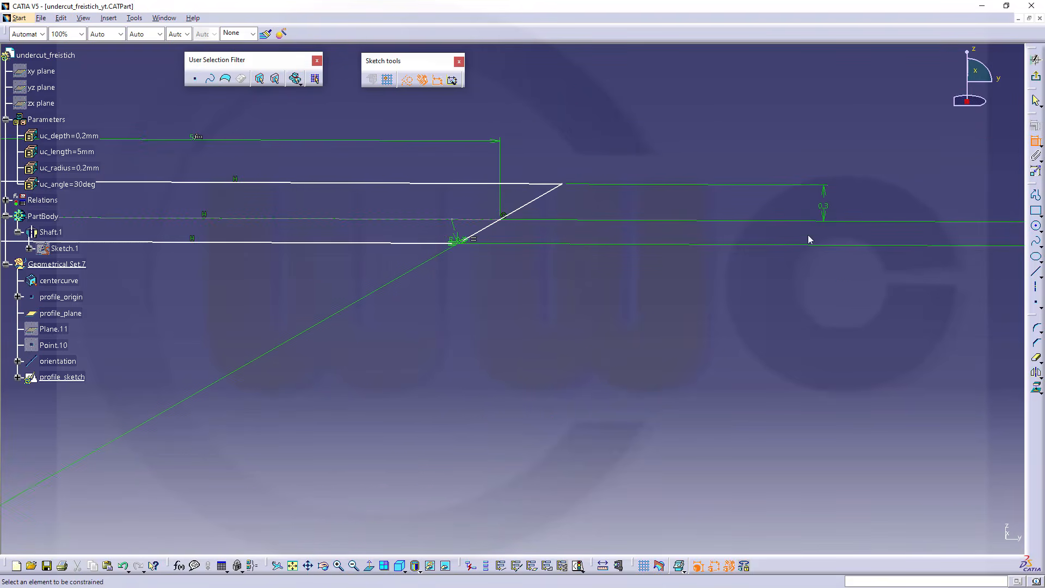
{"action": "left_click_drag", "start_coordinate": [807, 208], "coordinate": [612, 199]}
Move the angle dimension and the undercut depth dimension close to the profile's slanted end
{"action": "mouse_move", "coordinate": [506, 324]}
{"action": "middle_mouse_down"}
{"action": "mouse_move", "coordinate": [663, 300]}
{"action": "mouse_move", "coordinate": [645, 428]}
{"action": "mouse_move", "coordinate": [578, 374]}
{"action": "middle_mouse_up"}
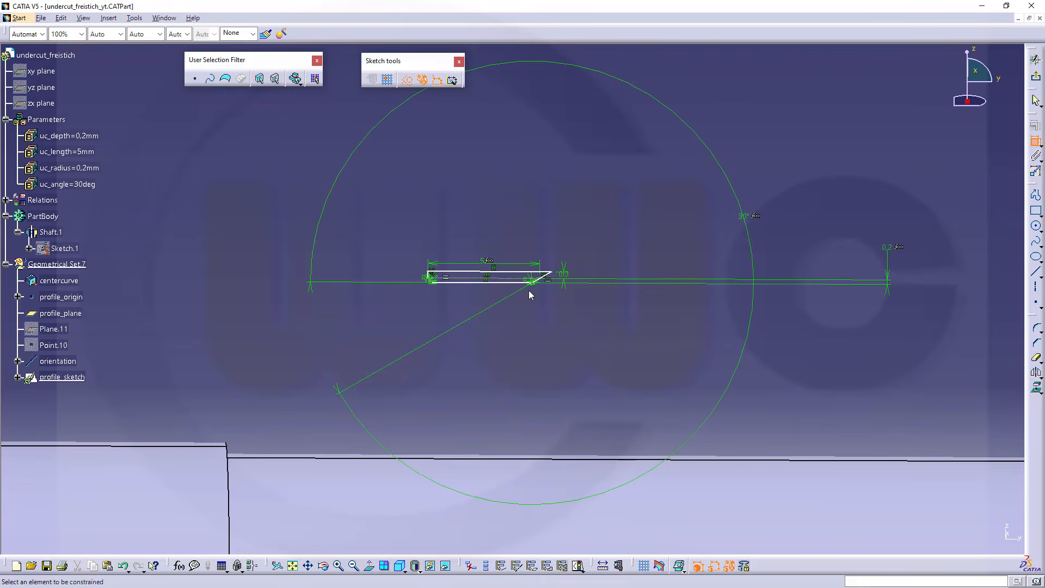
{"action": "middle_click_drag", "start_coordinate": [531, 295], "coordinate": [653, 251]}
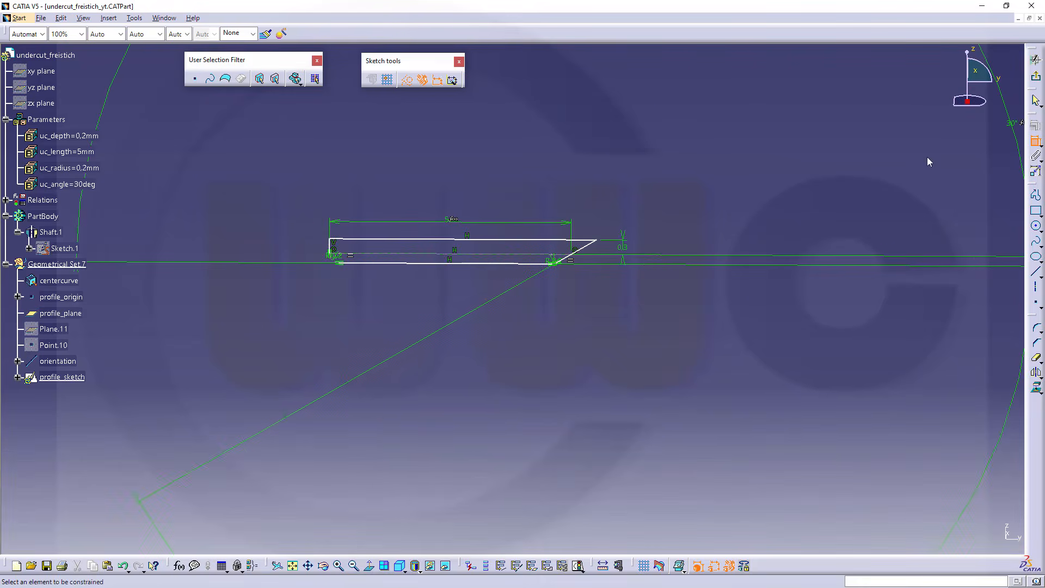
{"action": "left_click_drag", "start_coordinate": [1014, 127], "coordinate": [600, 251]}
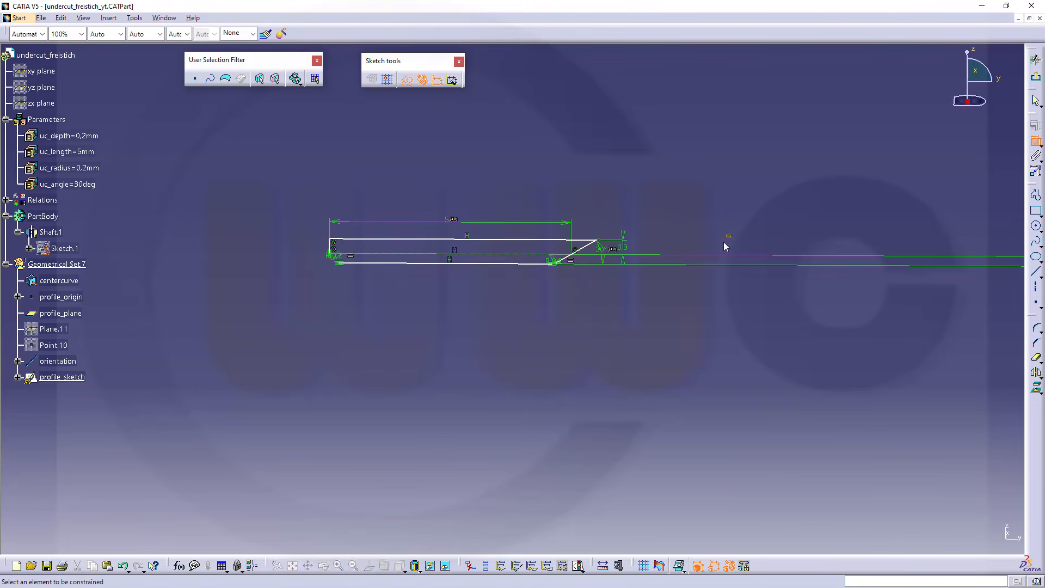
{"action": "mouse_move", "coordinate": [582, 328]}
{"action": "middle_mouse_down"}
{"action": "mouse_move", "coordinate": [618, 297]}
{"action": "mouse_move", "coordinate": [588, 369]}
{"action": "mouse_move", "coordinate": [637, 289]}
{"action": "mouse_move", "coordinate": [644, 303]}
{"action": "mouse_move", "coordinate": [588, 271]}
{"action": "mouse_move", "coordinate": [678, 173]}
{"action": "middle_mouse_up"}
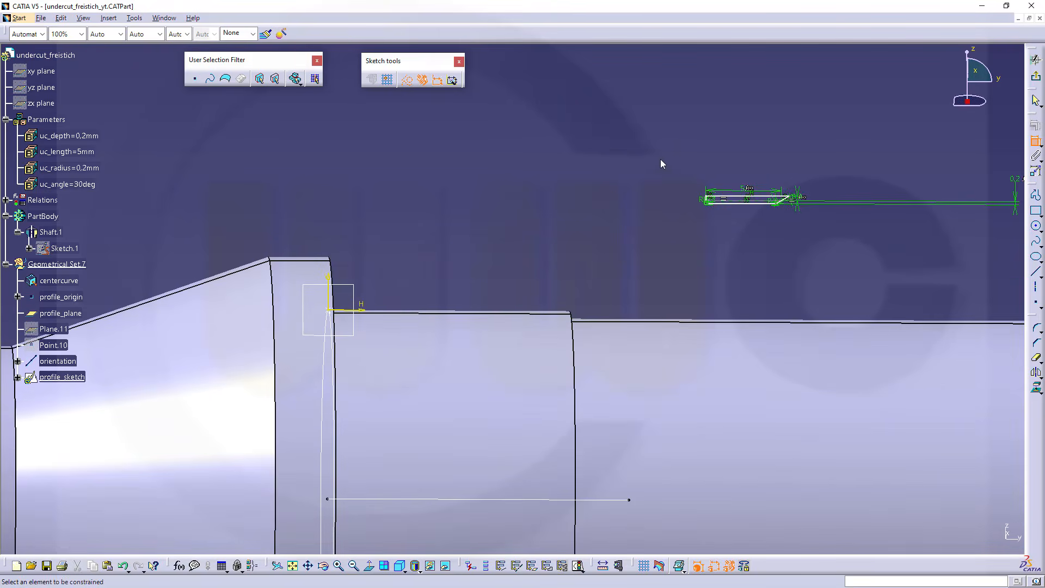
{"action": "middle_click_drag", "start_coordinate": [710, 289], "coordinate": [599, 297]}
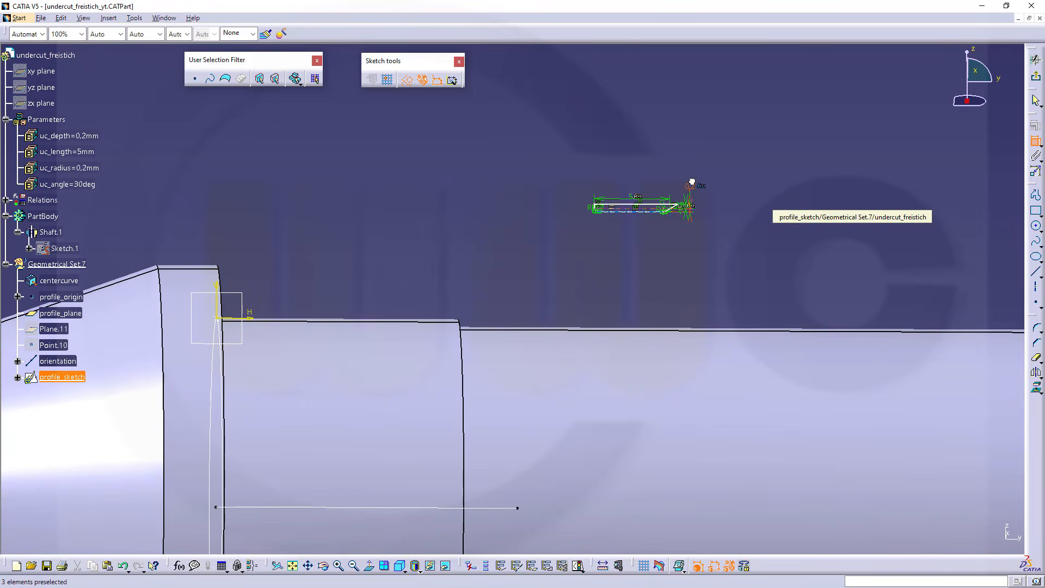
{"action": "left_click", "coordinate": [701, 185]}
Select the complete profile with its constraints and move it next to the sketch axes at the shaft's shoulder
{"action": "mouse_move", "coordinate": [556, 155]}
{"action": "left_mouse_down"}
{"action": "mouse_move", "coordinate": [784, 275]}
{"action": "mouse_move", "coordinate": [720, 278]}
{"action": "left_mouse_up"}
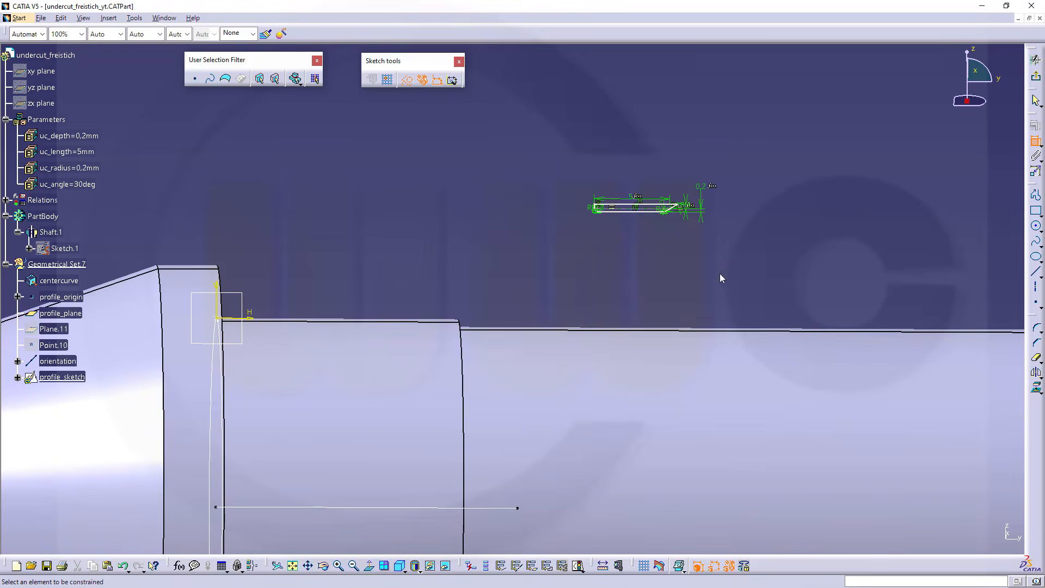
{"action": "key", "text": "Escape"}
{"action": "left_click_drag", "start_coordinate": [557, 158], "coordinate": [746, 248]}
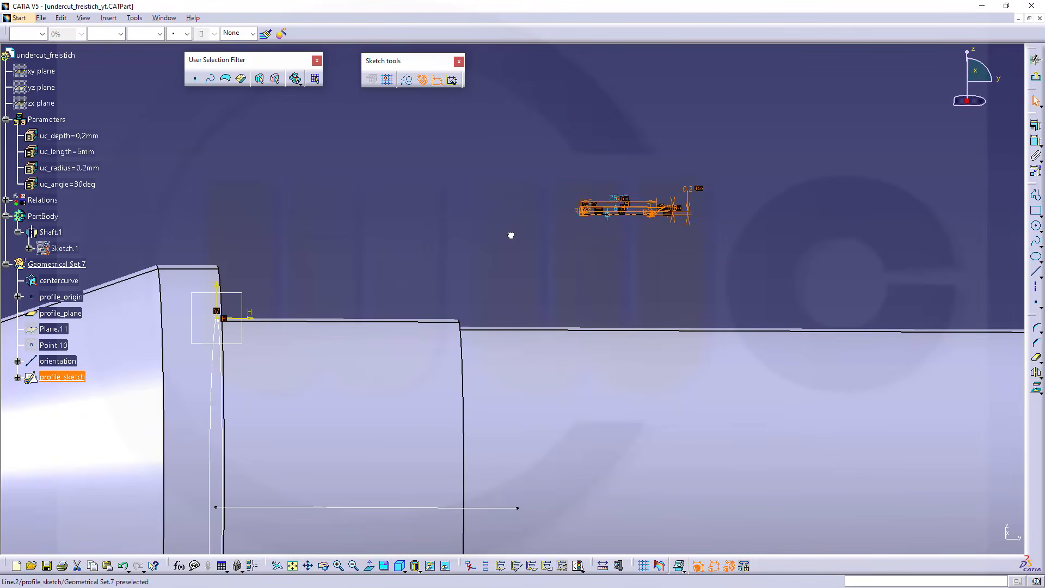
{"action": "mouse_move", "coordinate": [510, 235]}
{"action": "left_mouse_down"}
{"action": "mouse_move", "coordinate": [294, 298]}
{"action": "mouse_move", "coordinate": [343, 332]}
{"action": "left_mouse_up"}
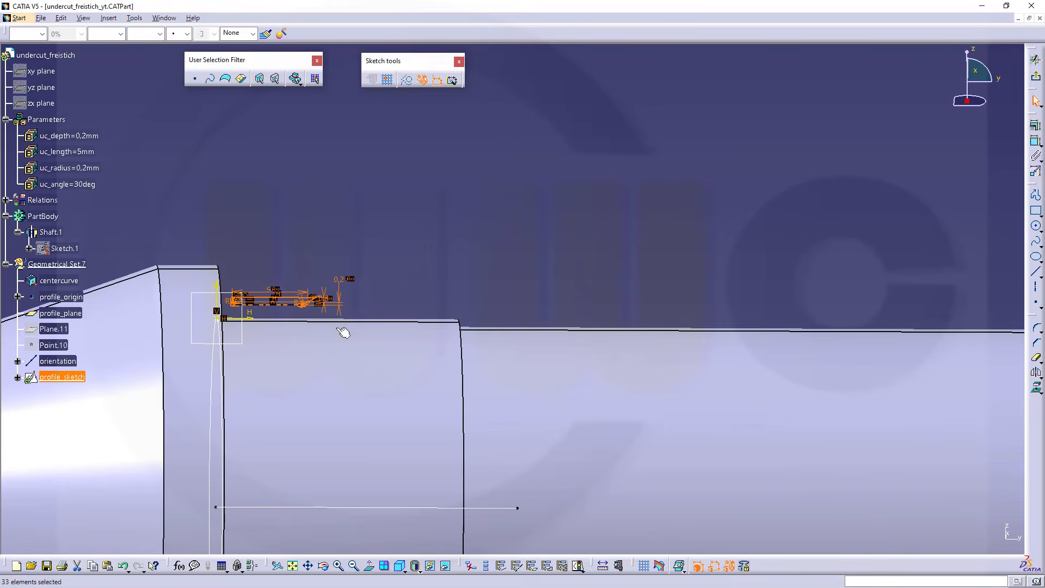
{"action": "left_click", "coordinate": [396, 296]}
Make the dashed construction line coincident with the sketch's H axis
{"action": "mouse_move", "coordinate": [427, 410]}
{"action": "middle_mouse_down"}
{"action": "mouse_move", "coordinate": [693, 448]}
{"action": "mouse_move", "coordinate": [691, 357]}
{"action": "mouse_move", "coordinate": [643, 251]}
{"action": "mouse_move", "coordinate": [658, 211]}
{"action": "middle_mouse_up"}
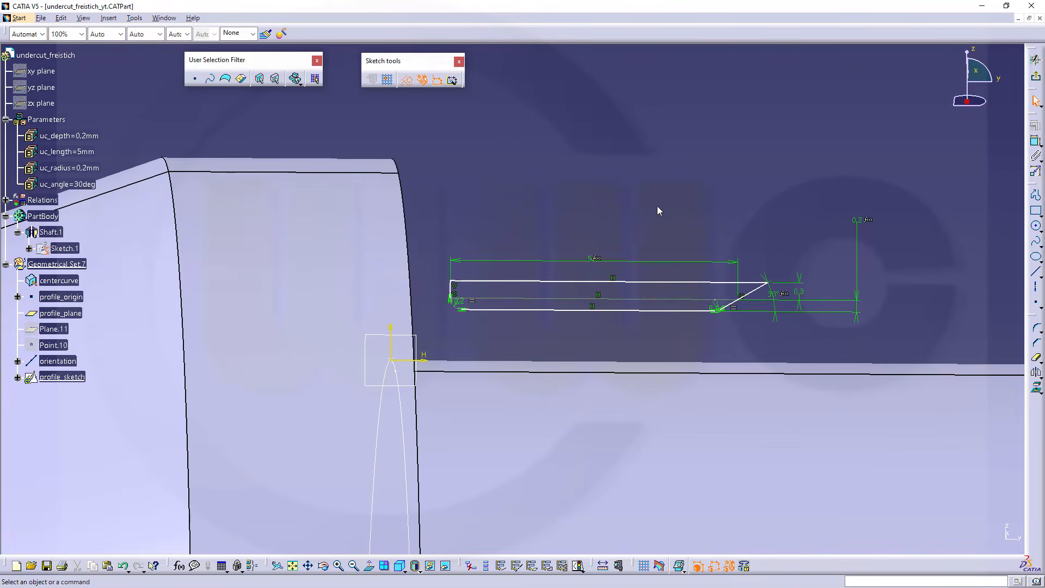
{"action": "left_click", "coordinate": [1036, 142]}
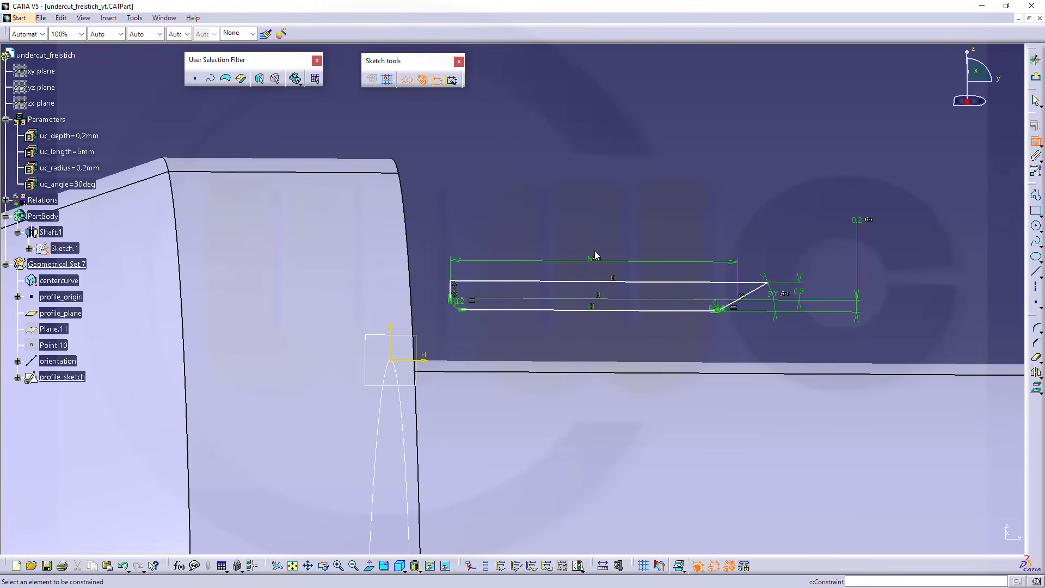
{"action": "left_click", "coordinate": [534, 299]}
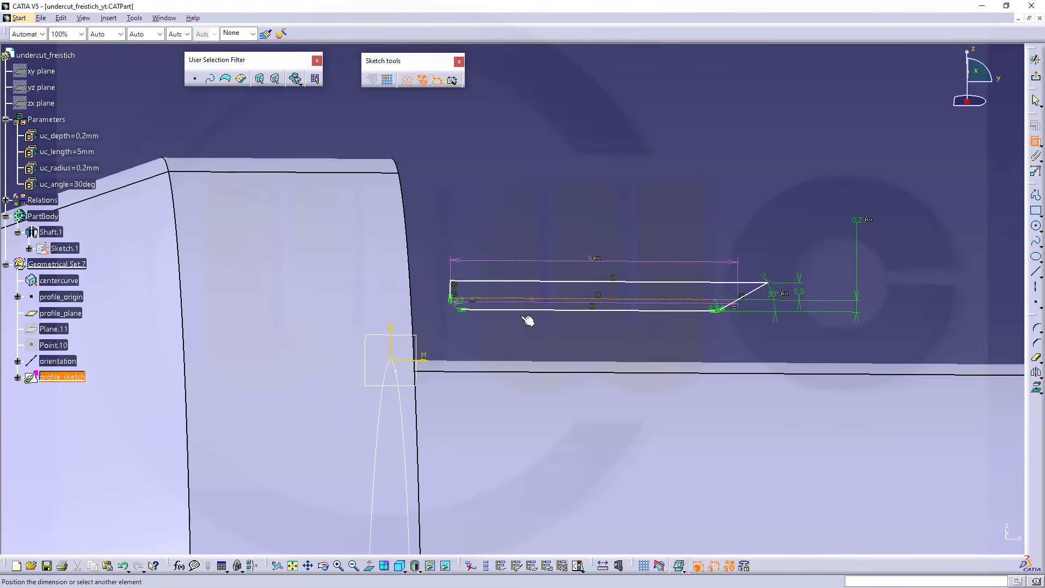
{"action": "left_click", "coordinate": [415, 360]}
{"action": "right_click", "coordinate": [502, 337]}
{"action": "left_click", "coordinate": [537, 401]}
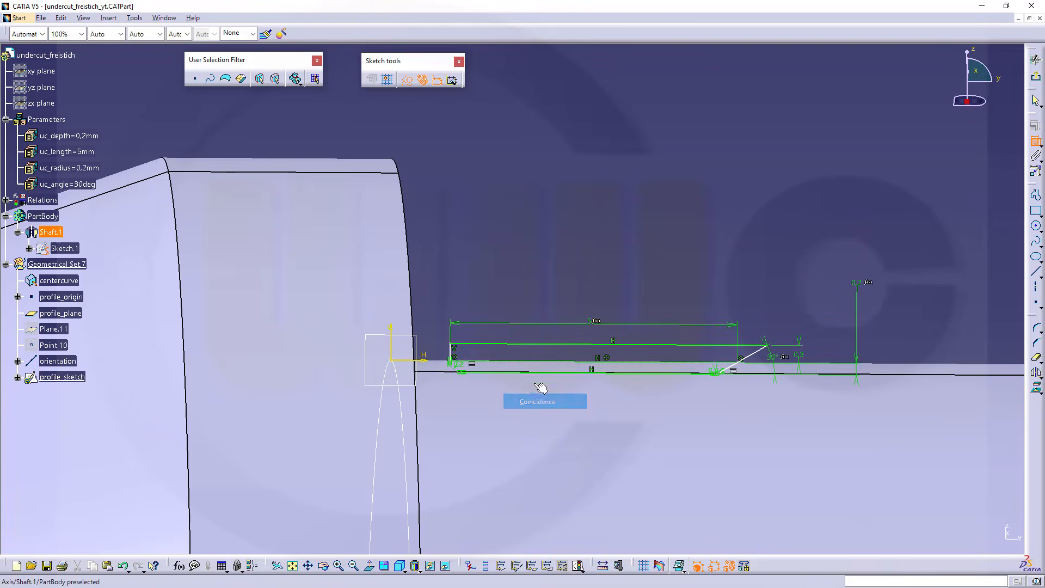
Make the profile's short vertical edge coincident with the sketch's V axis
{"action": "left_click", "coordinate": [391, 344]}
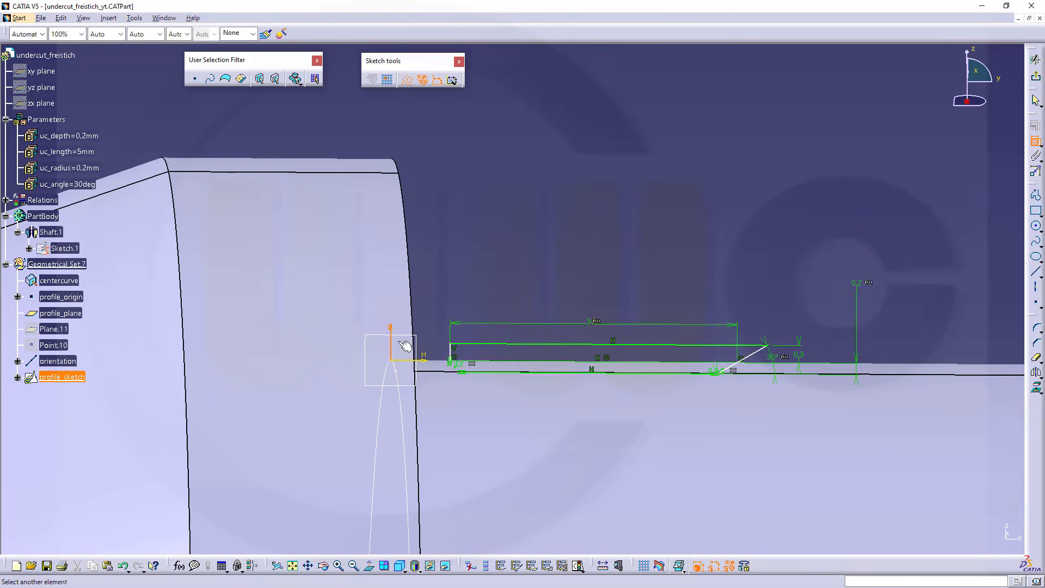
{"action": "left_click", "coordinate": [456, 357]}
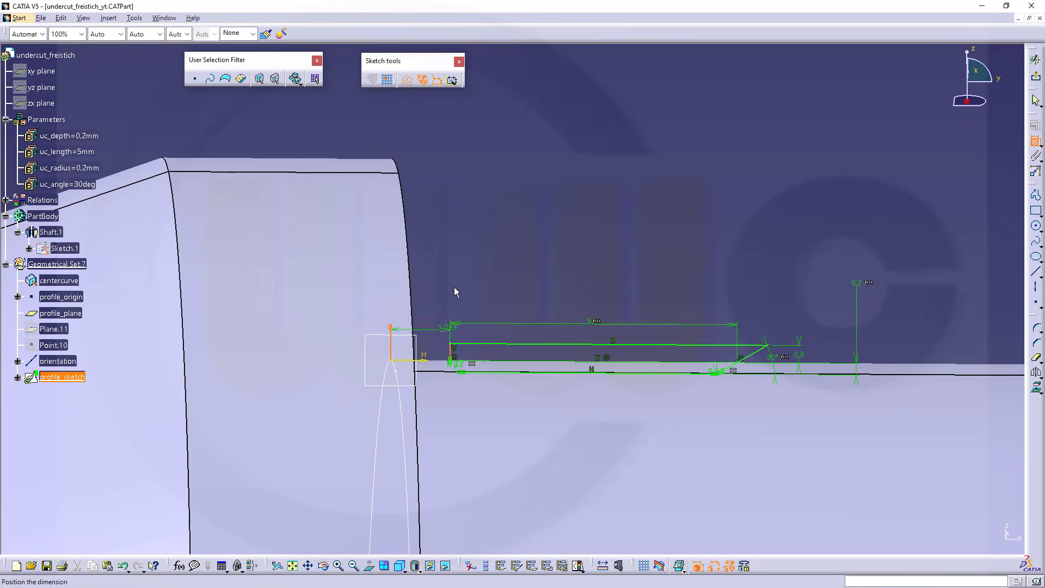
{"action": "right_click", "coordinate": [467, 266]}
{"action": "left_click", "coordinate": [469, 321]}
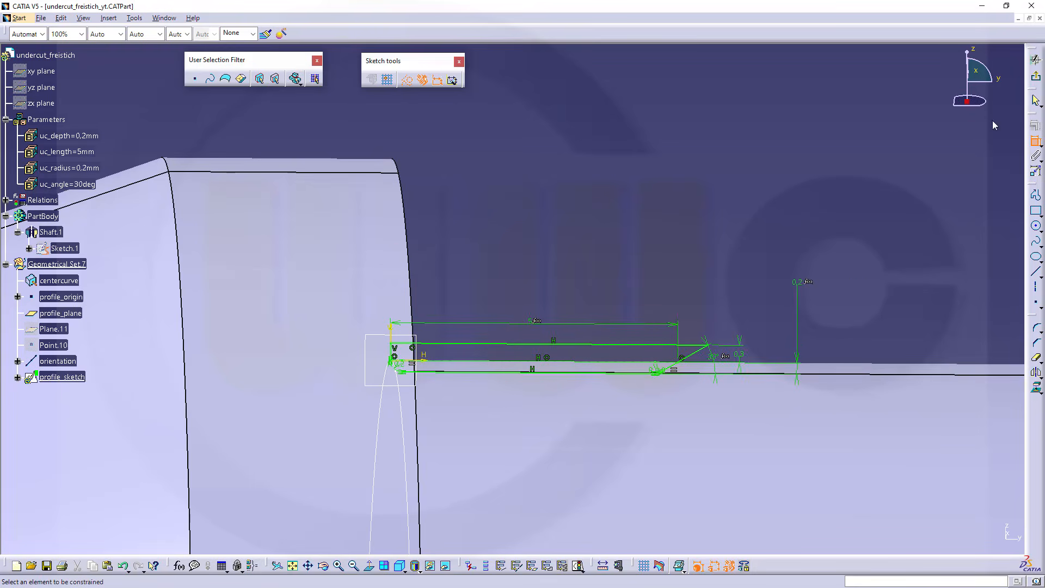
Exit the profile sketch and switch to the Part Design workbench
{"action": "left_click", "coordinate": [1036, 76]}
{"action": "left_click", "coordinate": [497, 185]}
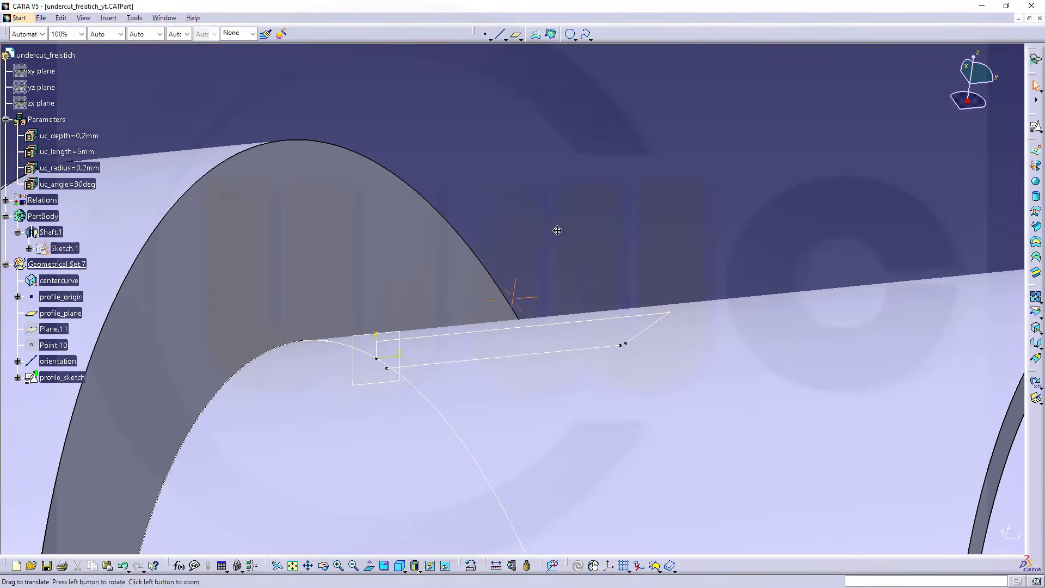
{"action": "middle_click_drag", "start_coordinate": [555, 229], "coordinate": [595, 217]}
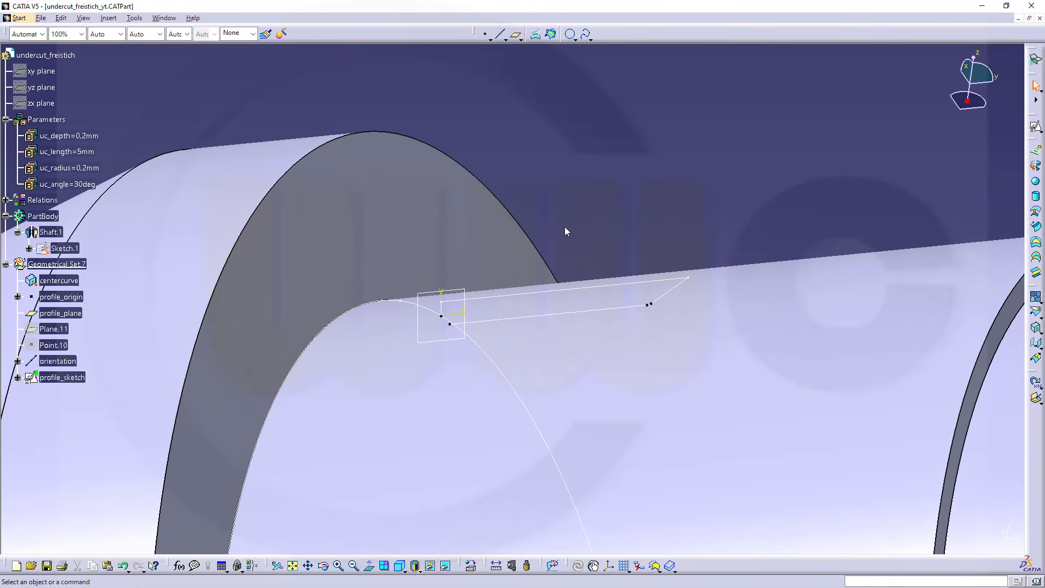
{"action": "middle_click_drag", "start_coordinate": [566, 229], "coordinate": [624, 210]}
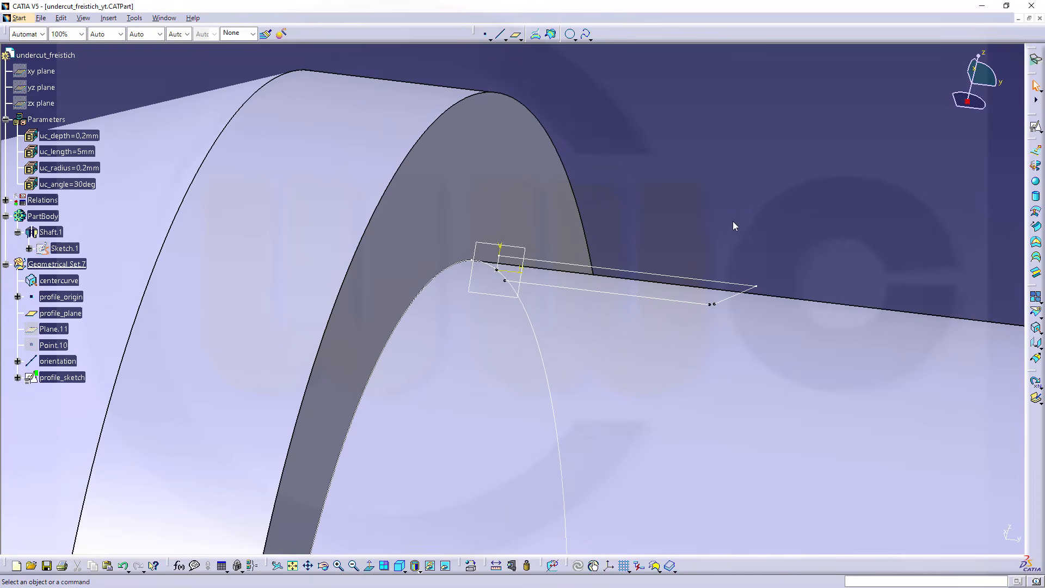
{"action": "left_click", "coordinate": [1036, 59]}
{"action": "left_click", "coordinate": [210, 316]}
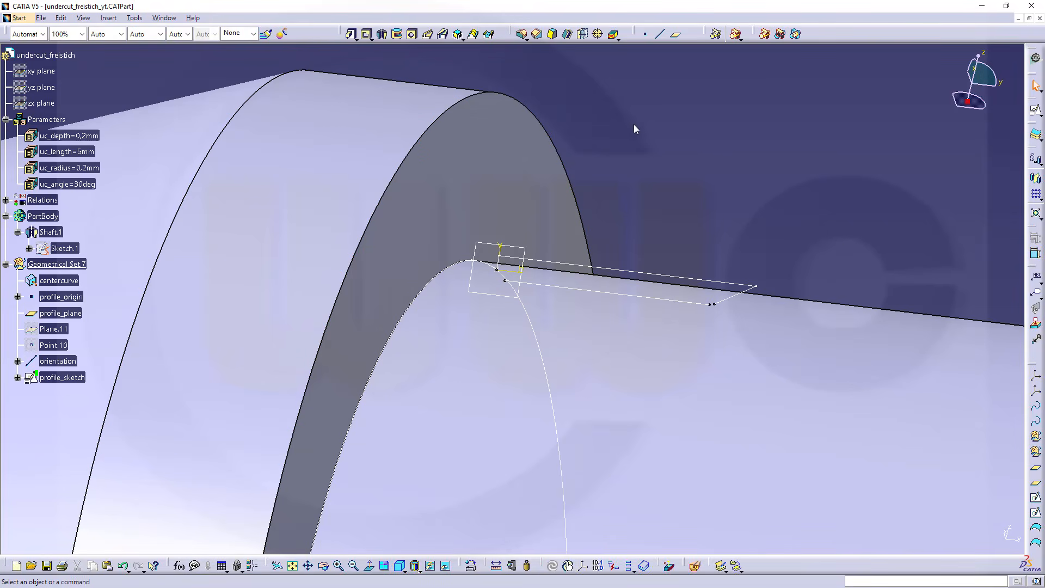
Try to create a Slot using profile_sketch as its profile
{"action": "left_click", "coordinate": [444, 34]}
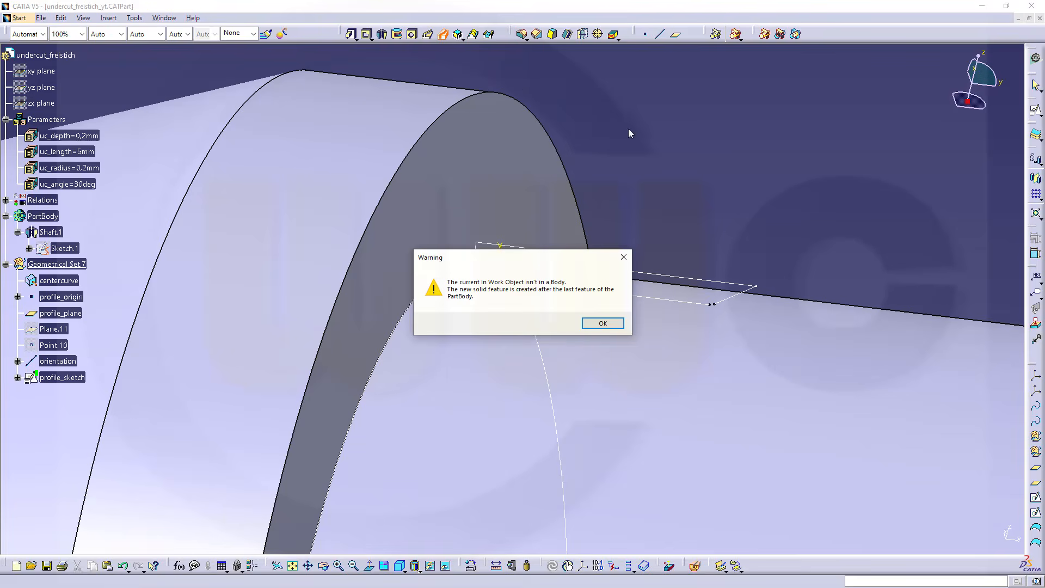
{"action": "left_click", "coordinate": [601, 323]}
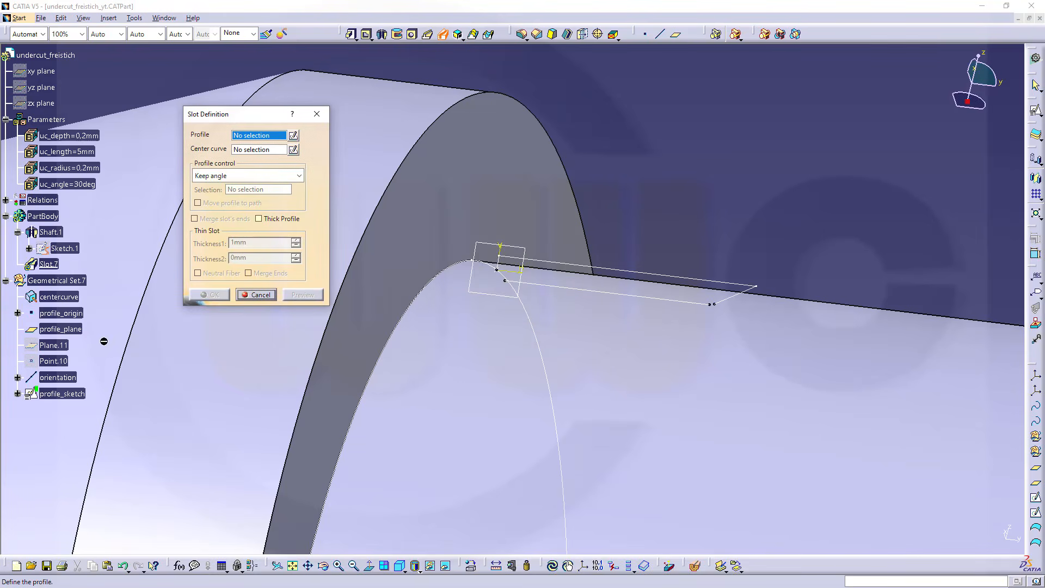
{"action": "left_click", "coordinate": [75, 398]}
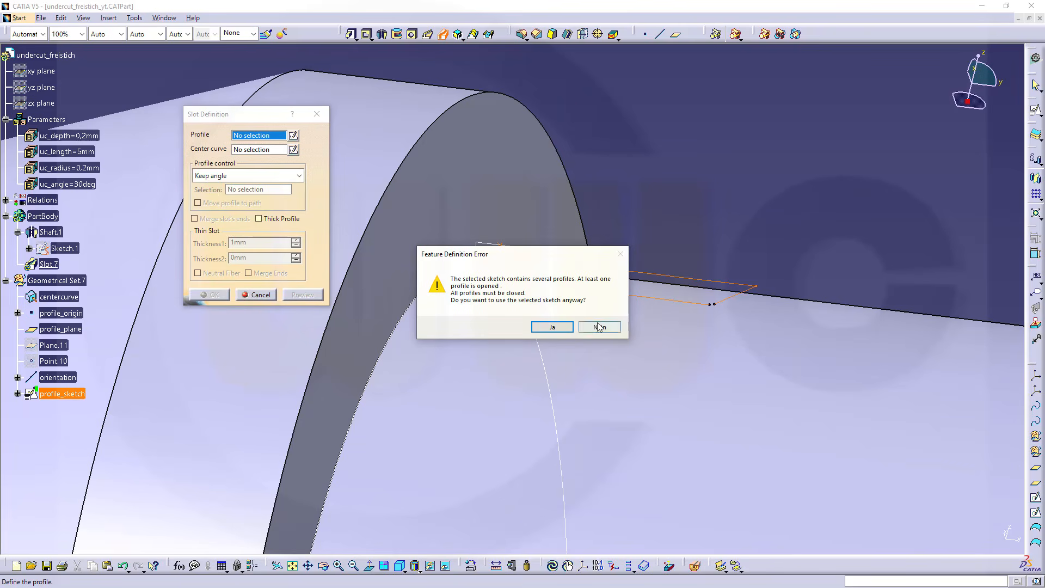
{"action": "left_click", "coordinate": [552, 327]}
{"action": "left_click", "coordinate": [256, 294]}
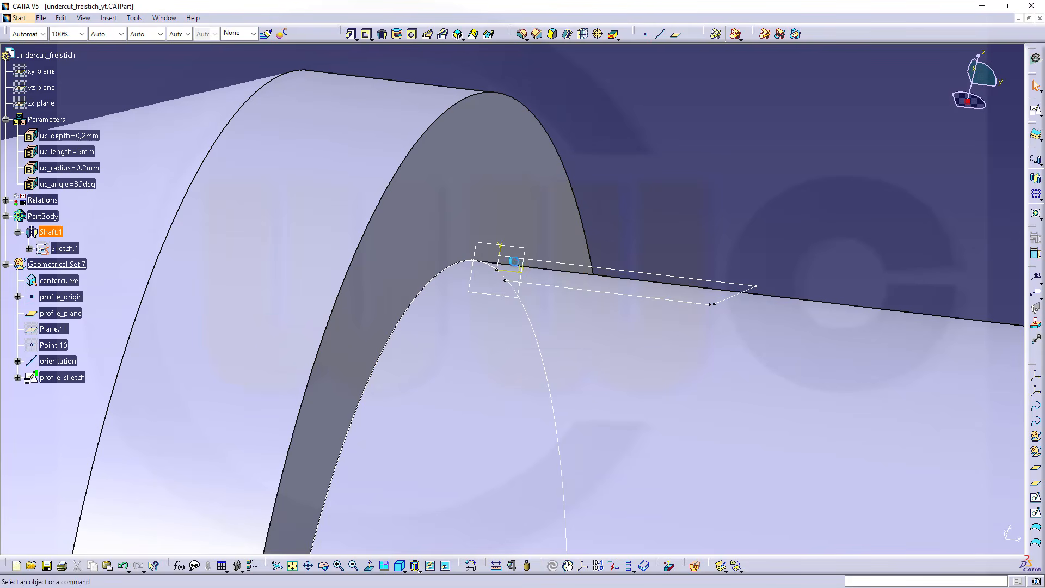
Reopen profile_sketch, convert its two corner arcs from construction to standard elements, and exit the sketch
{"action": "double_click", "coordinate": [582, 288]}
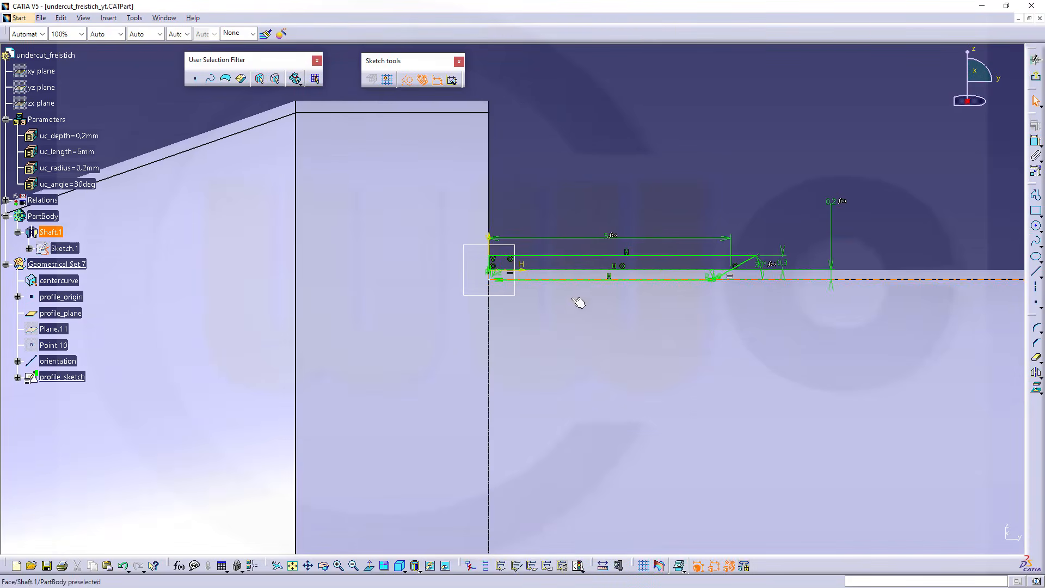
{"action": "middle_click_drag", "start_coordinate": [667, 344], "coordinate": [679, 238]}
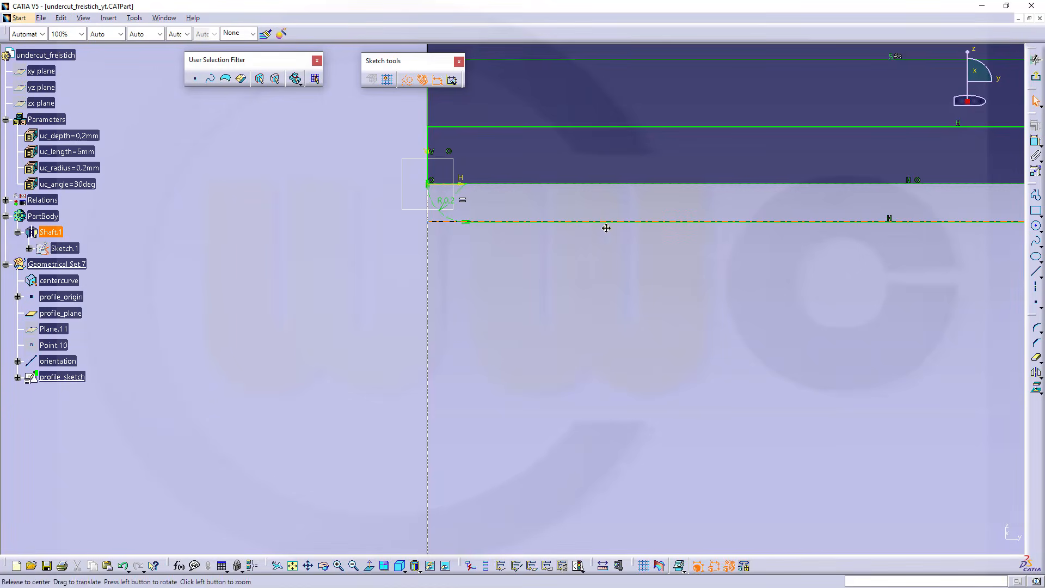
{"action": "middle_click_drag", "start_coordinate": [607, 227], "coordinate": [630, 212]}
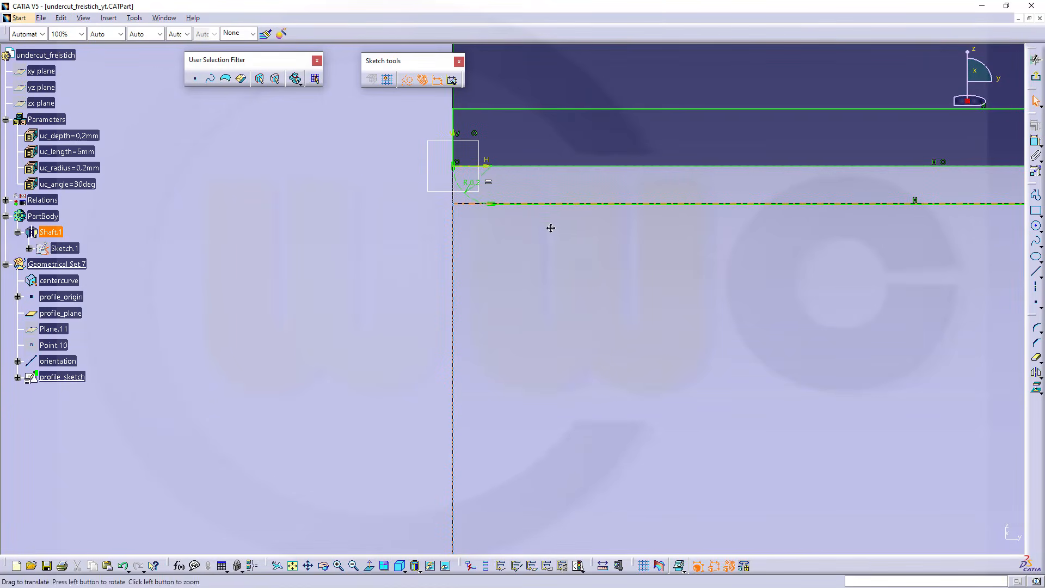
{"action": "middle_click_drag", "start_coordinate": [550, 226], "coordinate": [460, 233]}
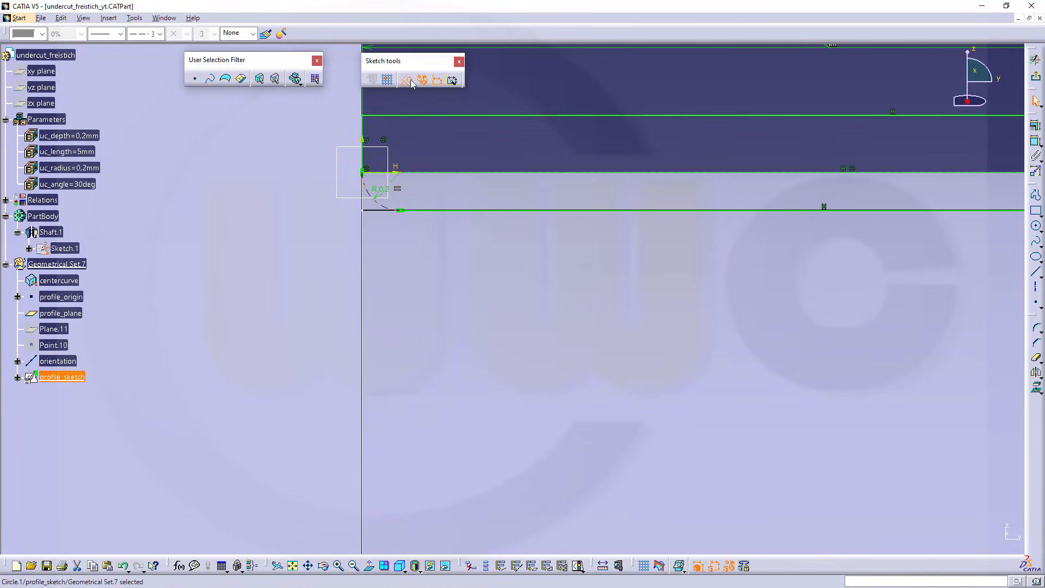
{"action": "middle_click_drag", "start_coordinate": [686, 311], "coordinate": [386, 328]}
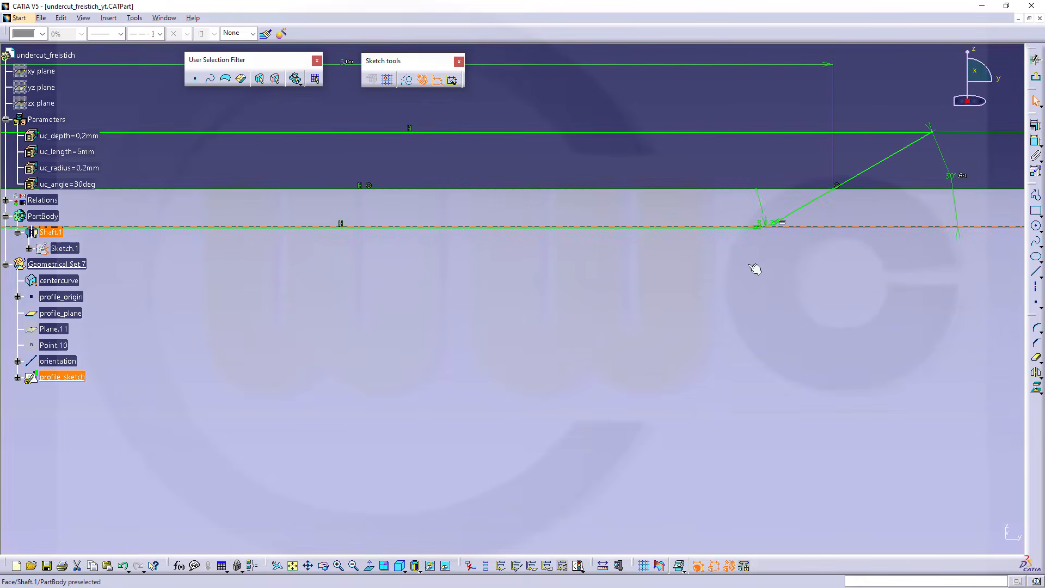
{"action": "mouse_move", "coordinate": [756, 268]}
{"action": "middle_mouse_down"}
{"action": "mouse_move", "coordinate": [854, 225]}
{"action": "mouse_move", "coordinate": [780, 253]}
{"action": "middle_mouse_up"}
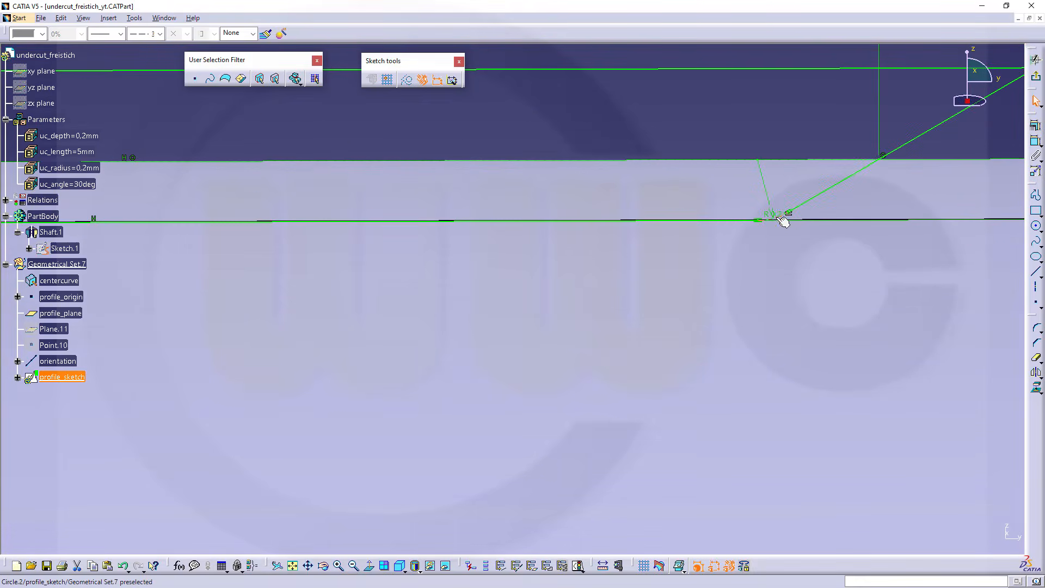
{"action": "left_click", "coordinate": [782, 220]}
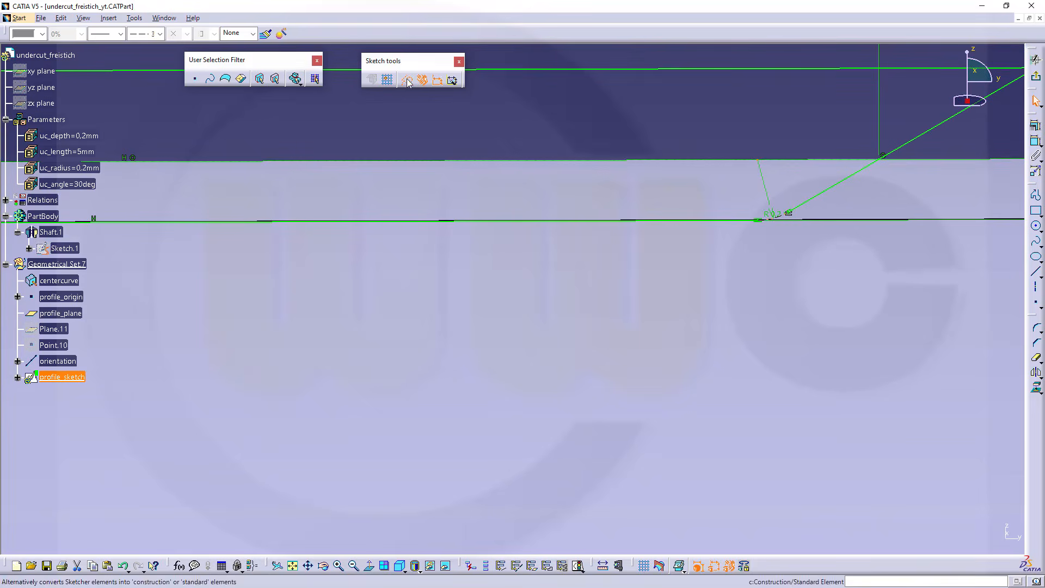
{"action": "left_click", "coordinate": [1035, 76]}
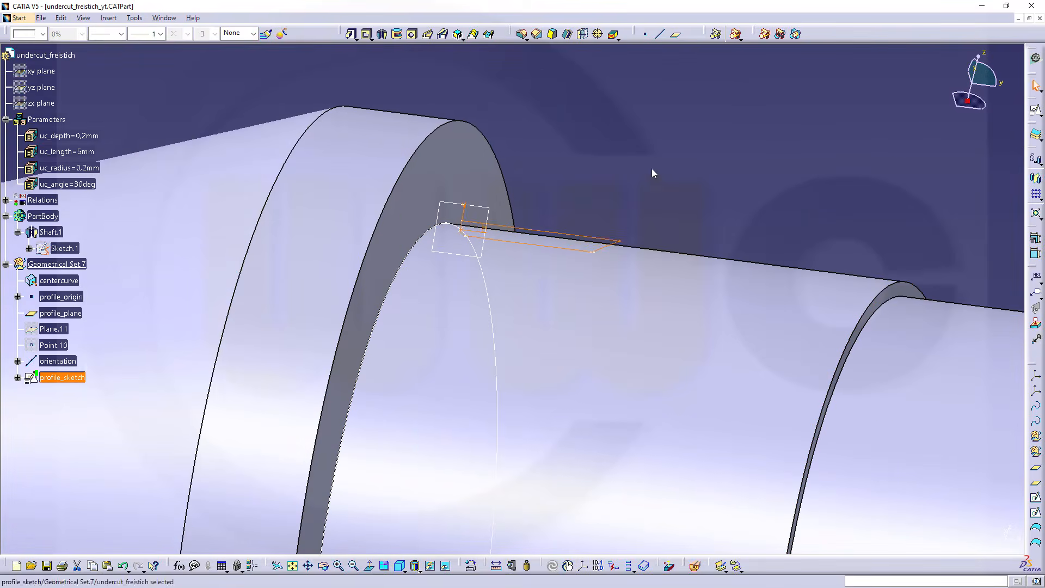
Cut a Slot into the PartBody using profile_sketch as the profile and centercurve as the center curve
{"action": "left_click", "coordinate": [653, 170]}
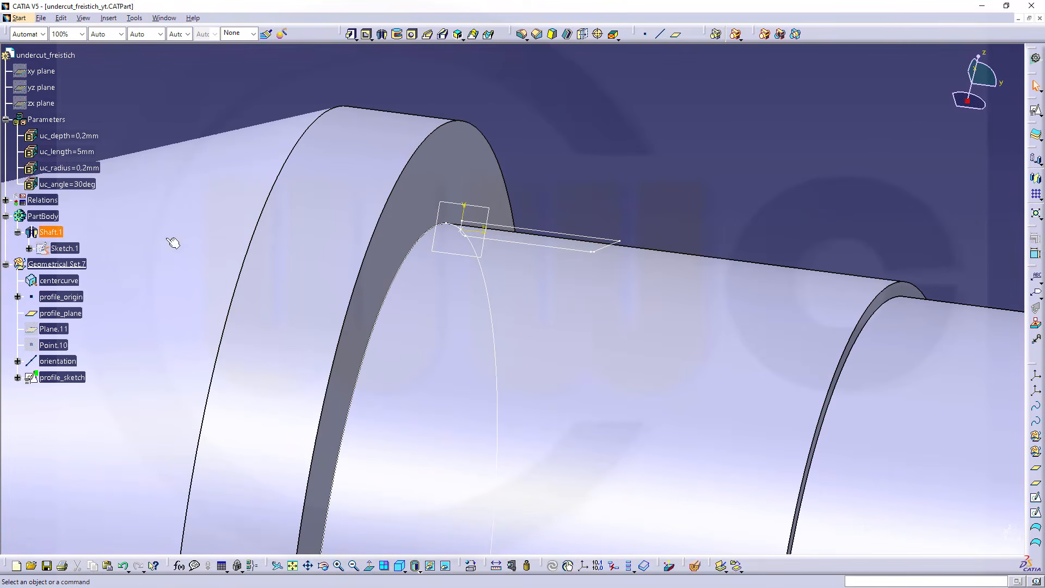
{"action": "left_click", "coordinate": [443, 35]}
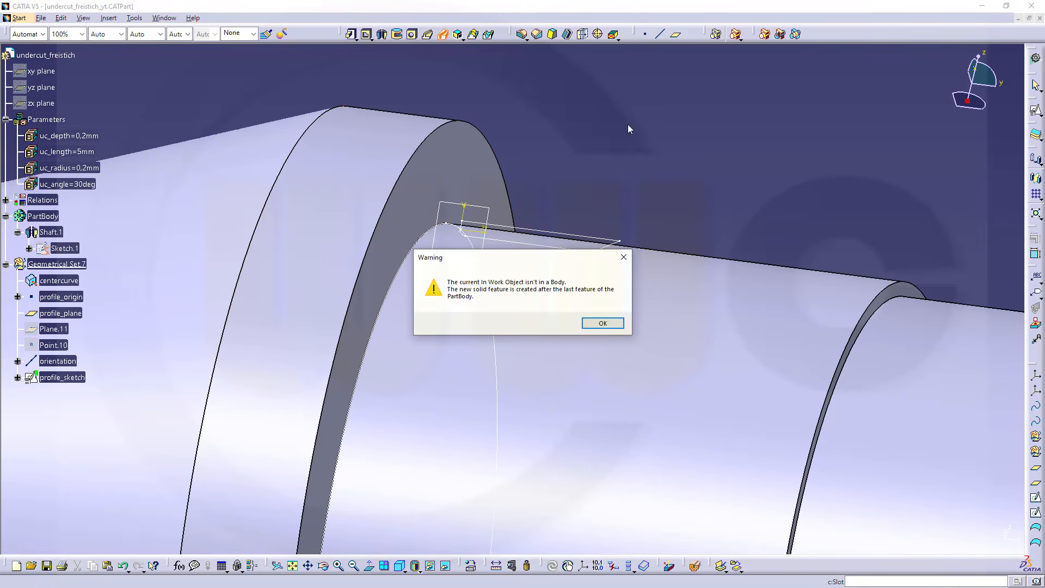
{"action": "left_click", "coordinate": [603, 327]}
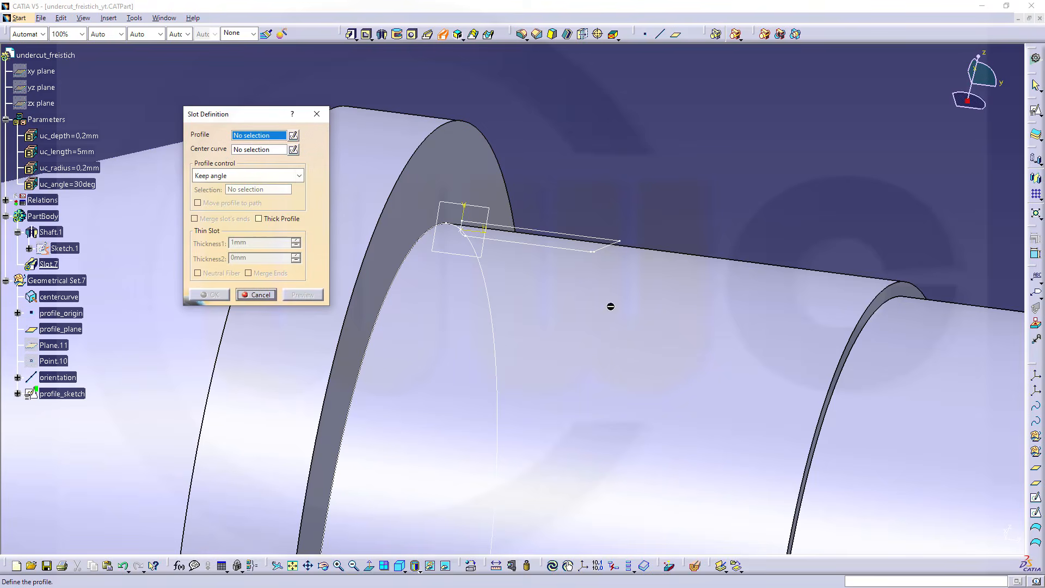
{"action": "left_click", "coordinate": [62, 394]}
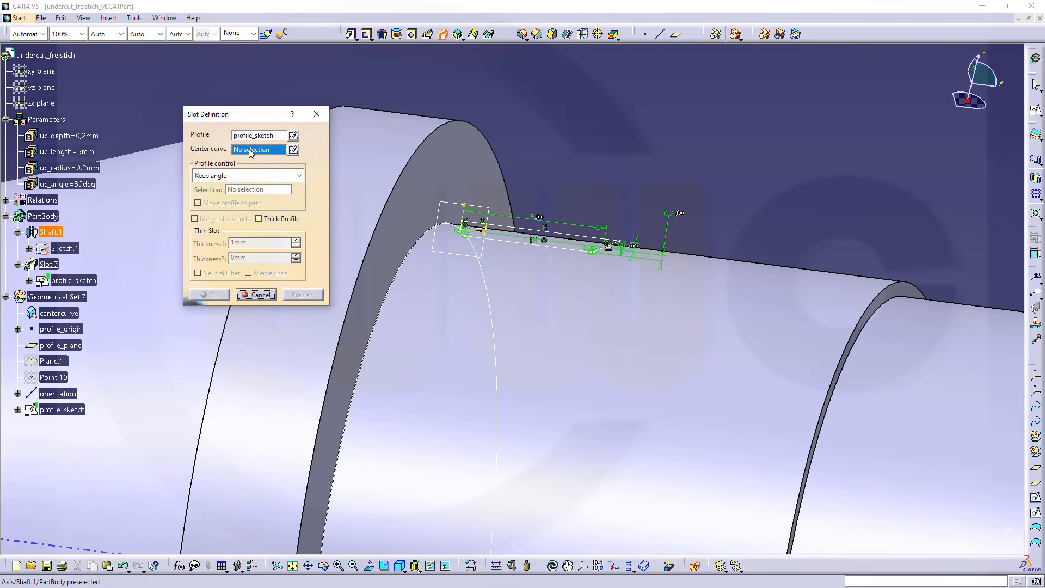
{"action": "left_click", "coordinate": [53, 312]}
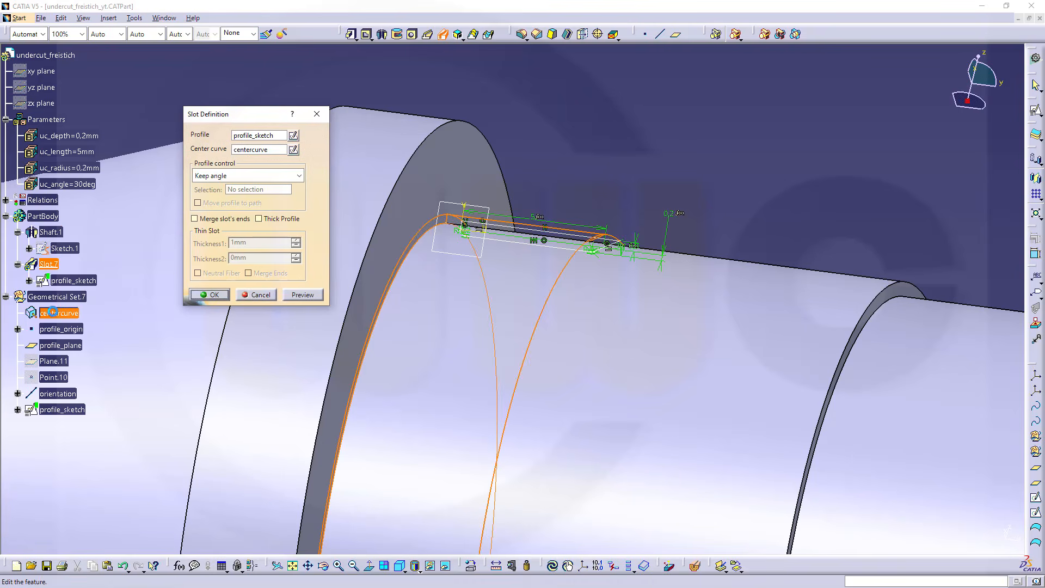
{"action": "left_click", "coordinate": [209, 295]}
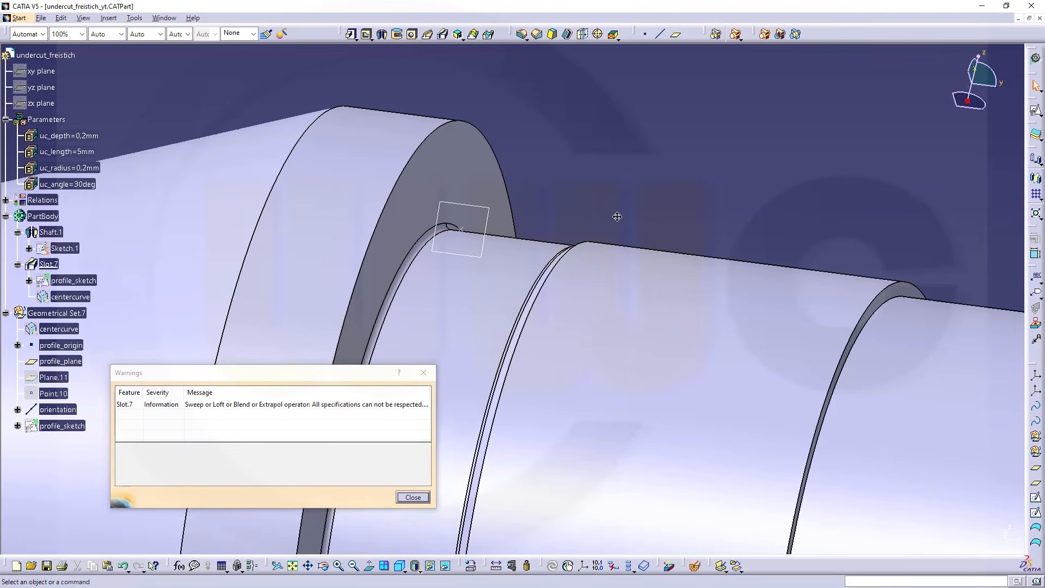
{"action": "middle_click_drag", "start_coordinate": [615, 217], "coordinate": [661, 155]}
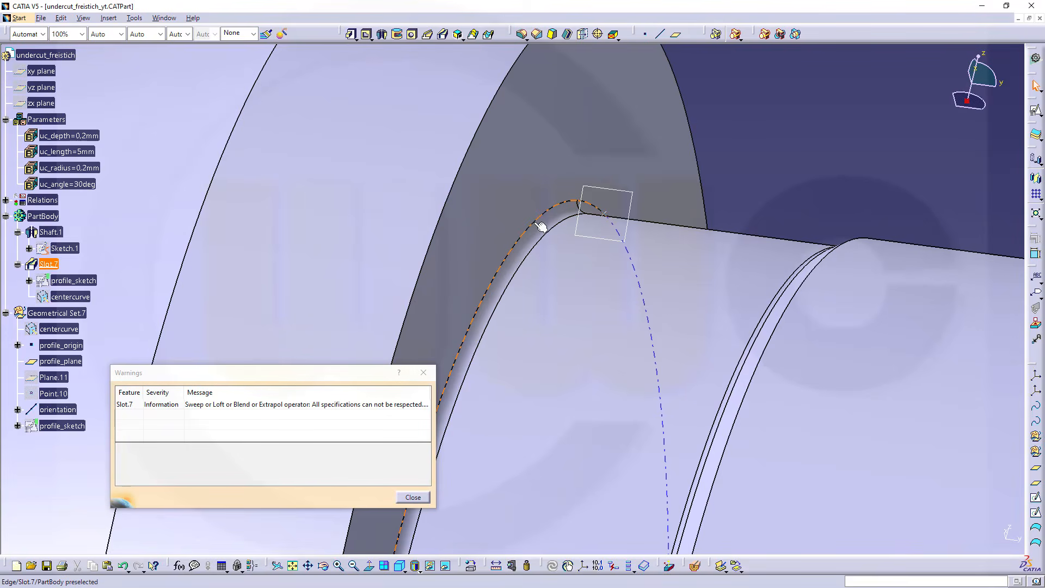
{"action": "left_click", "coordinate": [412, 497]}
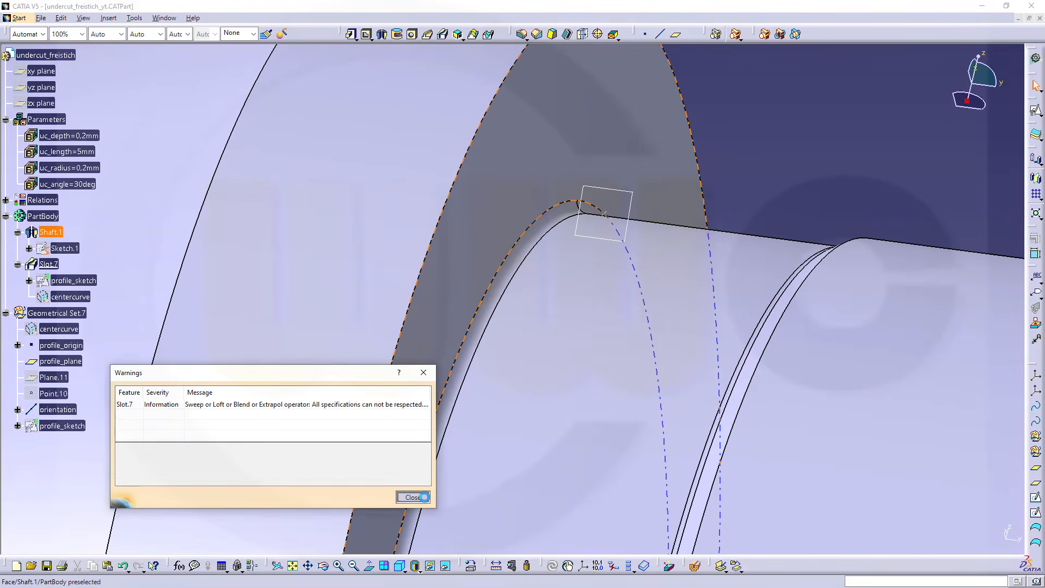
{"action": "middle_click_drag", "start_coordinate": [774, 161], "coordinate": [599, 447]}
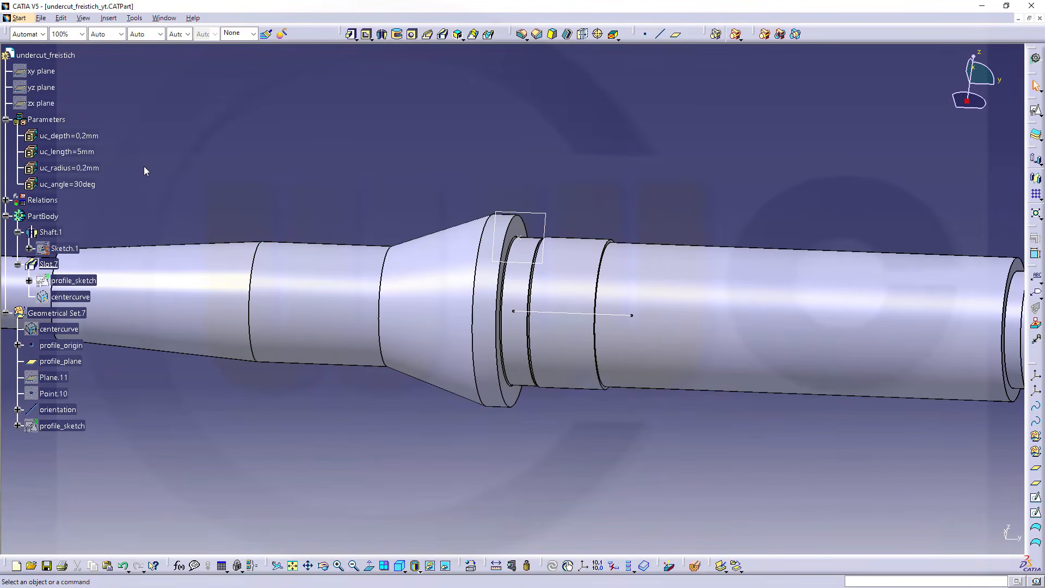
Start a PowerCopy from the four uc_ parameters, the slot, centercurve, profile_origin, profile_plane, orientation and profile_sketch
{"action": "left_click", "coordinate": [68, 136]}
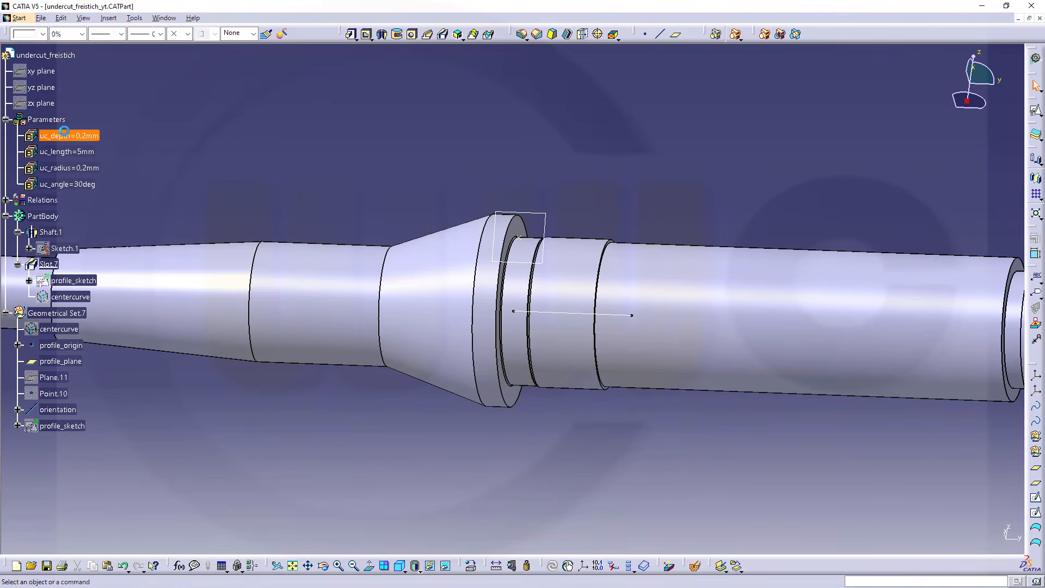
{"action": "left_click", "coordinate": [75, 185], "text": "ctrl"}
{"action": "left_click", "coordinate": [71, 183], "text": "shift"}
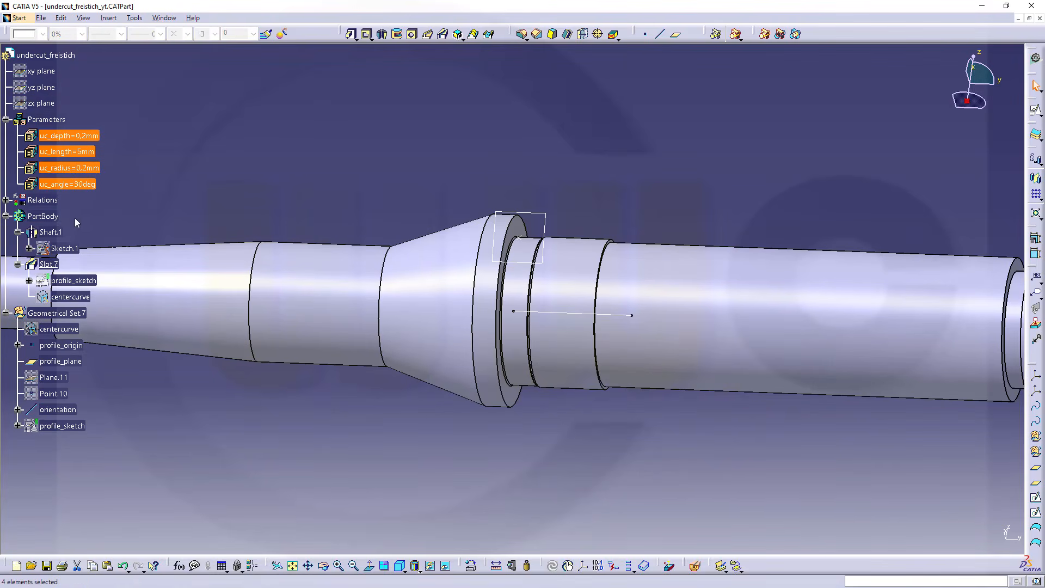
{"action": "left_click", "coordinate": [49, 264], "text": "ctrl"}
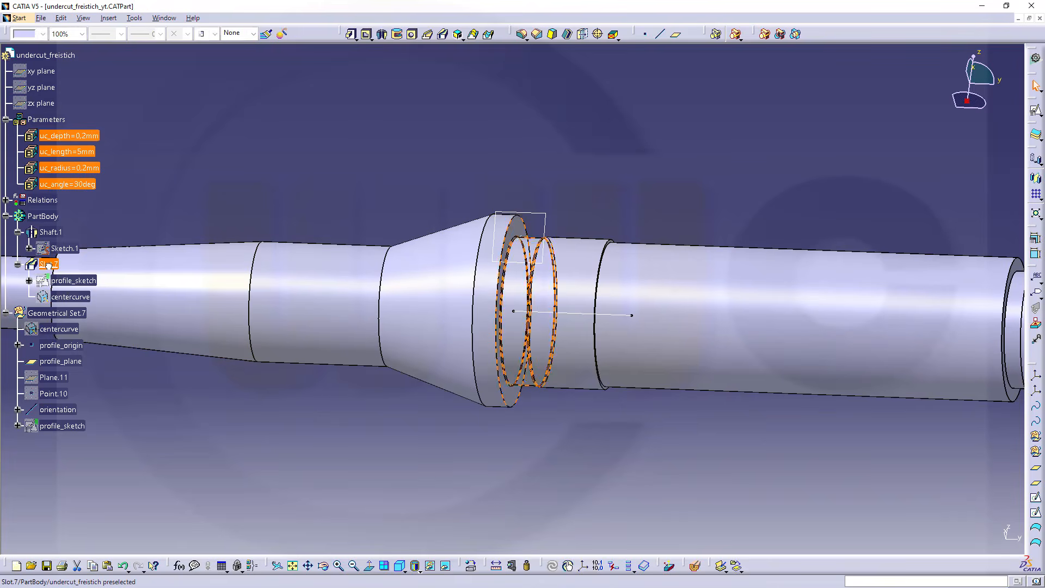
{"action": "left_click", "coordinate": [58, 330], "text": "ctrl"}
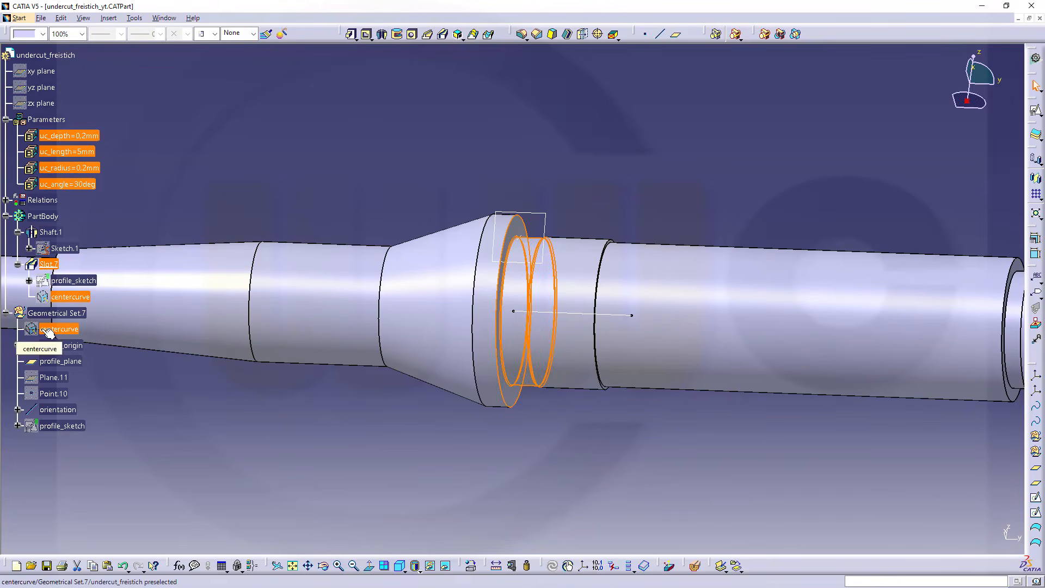
{"action": "left_click", "coordinate": [60, 346], "text": "ctrl"}
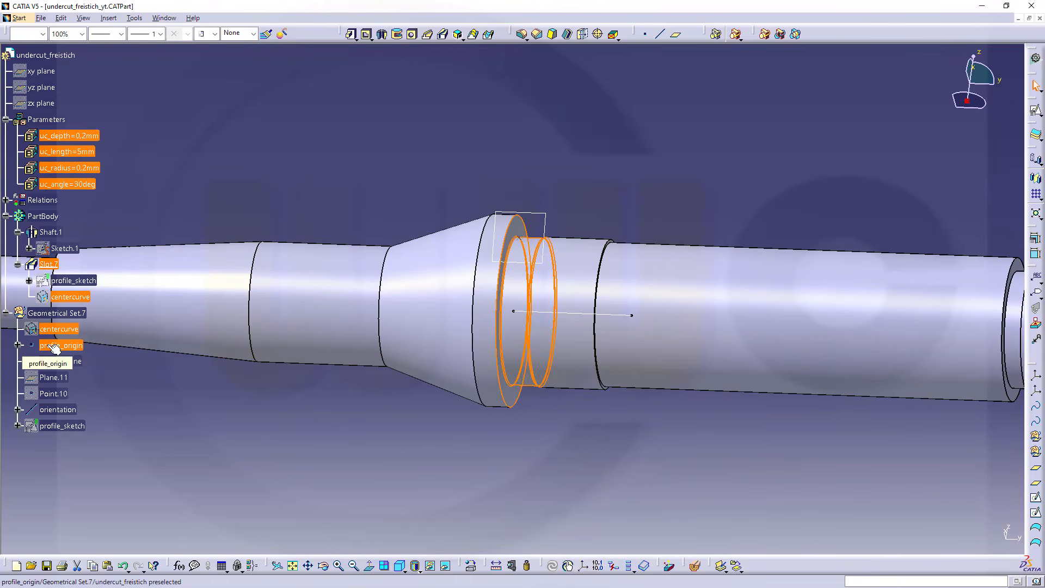
{"action": "left_click", "coordinate": [58, 362], "text": "ctrl"}
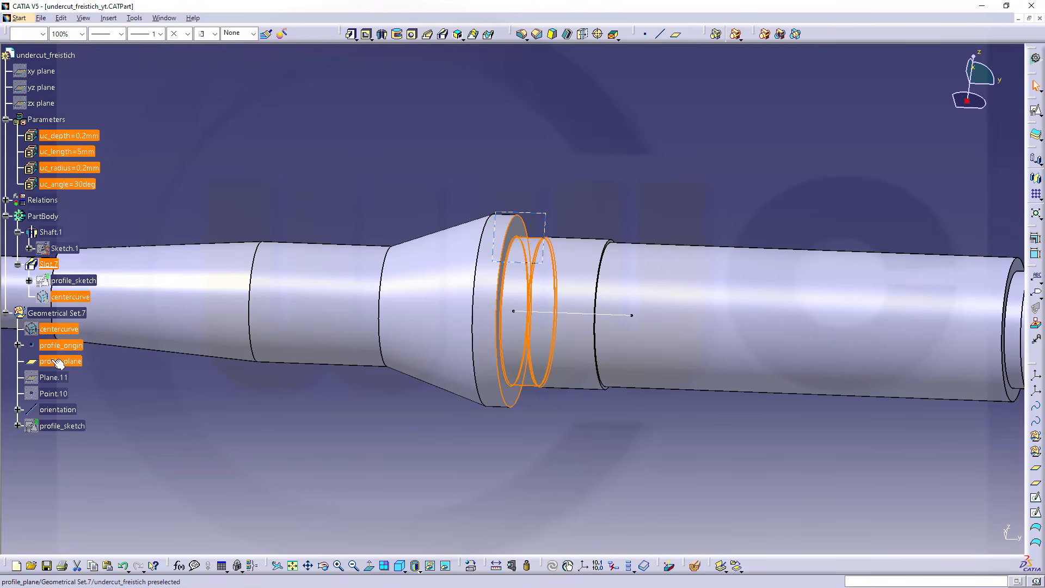
{"action": "left_click", "coordinate": [60, 411], "text": "ctrl"}
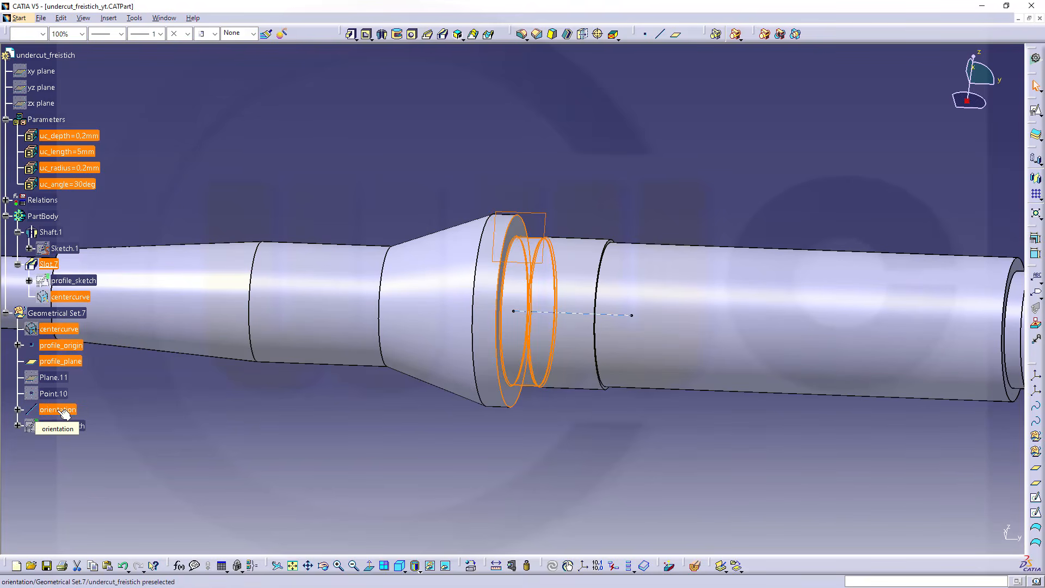
{"action": "left_click", "coordinate": [59, 426], "text": "ctrl"}
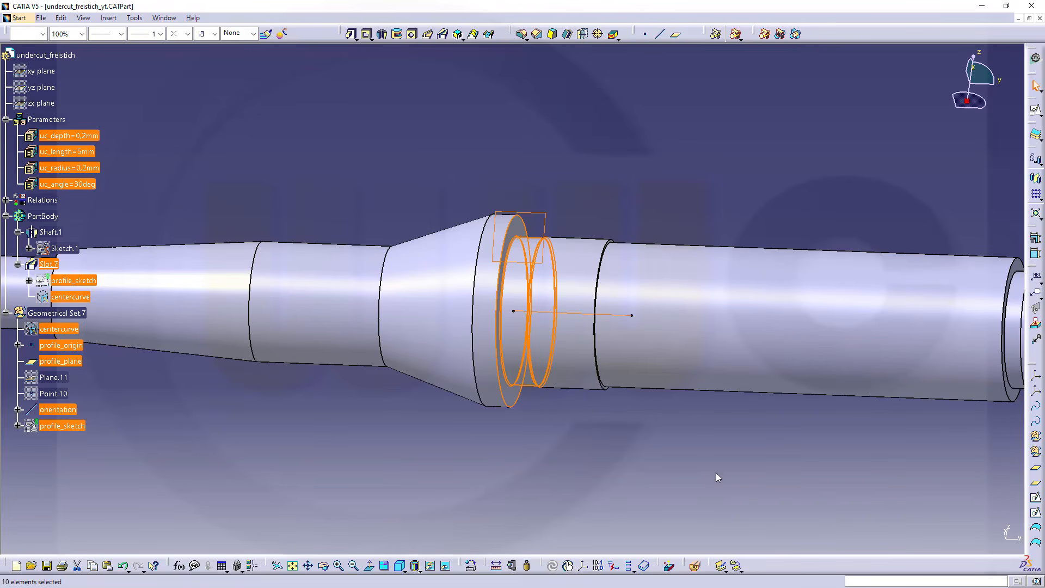
{"action": "left_click", "coordinate": [721, 567]}
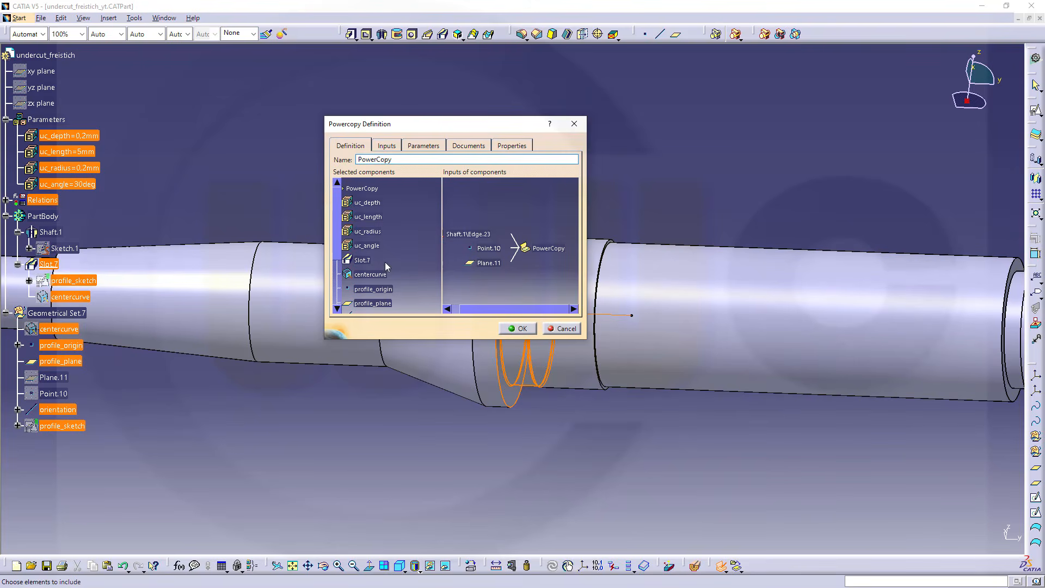
Add Point.10 and Plane.11 to the PowerCopy's components and name the PowerCopy undercut
{"action": "left_click", "coordinate": [492, 249]}
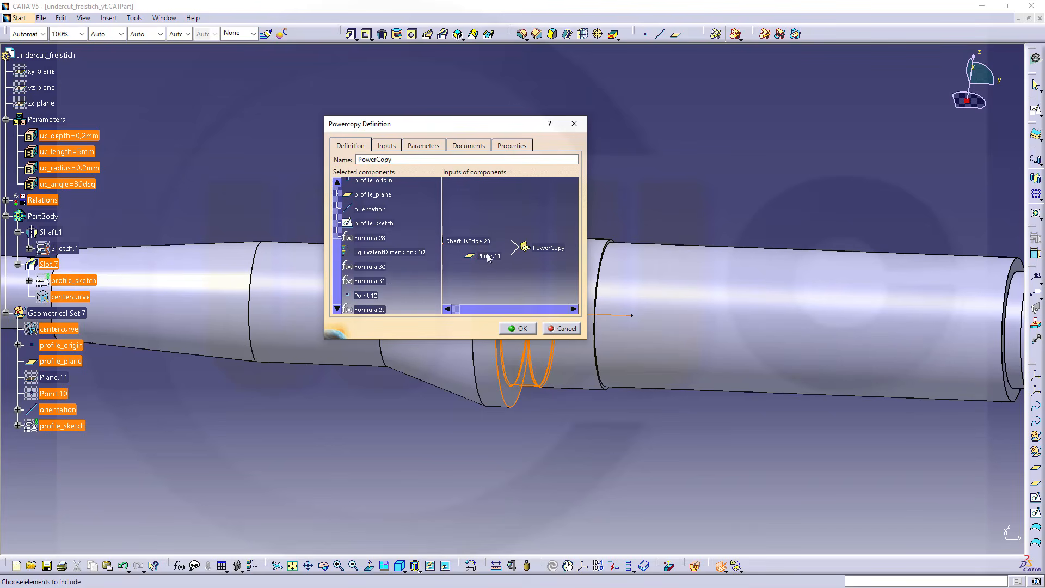
{"action": "left_click", "coordinate": [488, 257]}
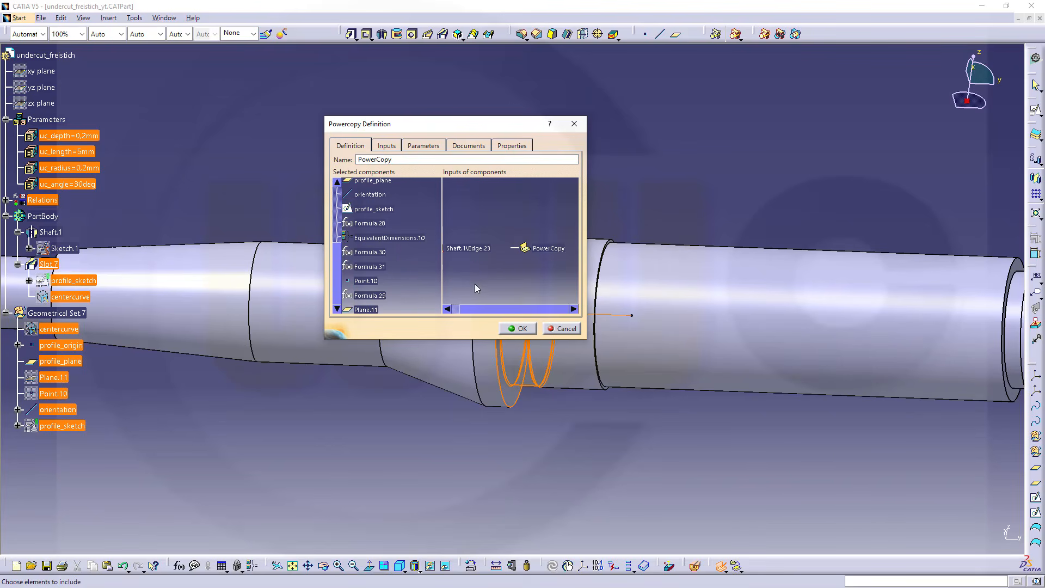
{"action": "left_click_drag", "start_coordinate": [478, 310], "coordinate": [431, 308]}
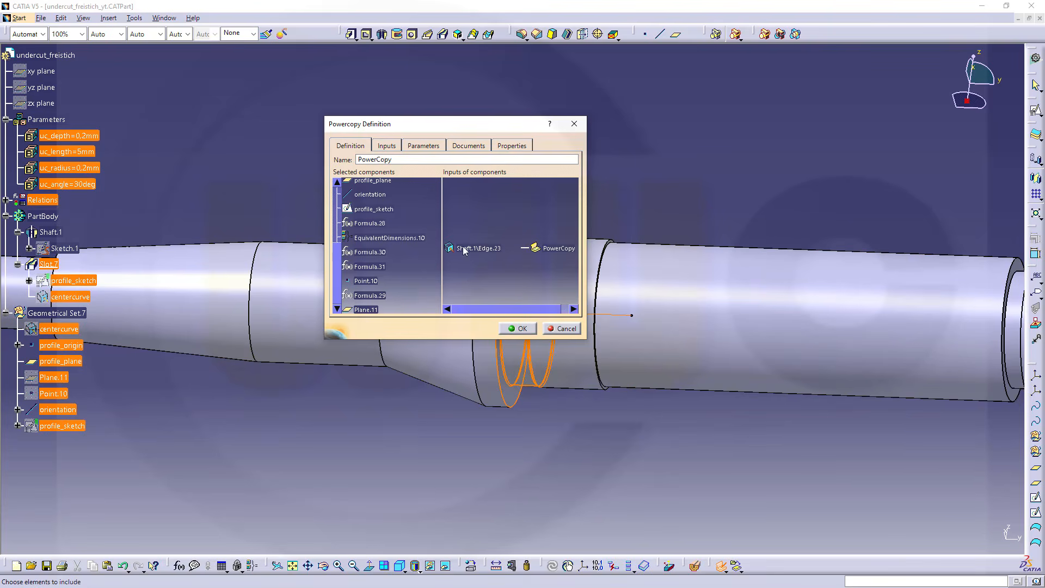
{"action": "left_click_drag", "start_coordinate": [397, 159], "coordinate": [304, 150]}
{"action": "type", "text": "undercut"}
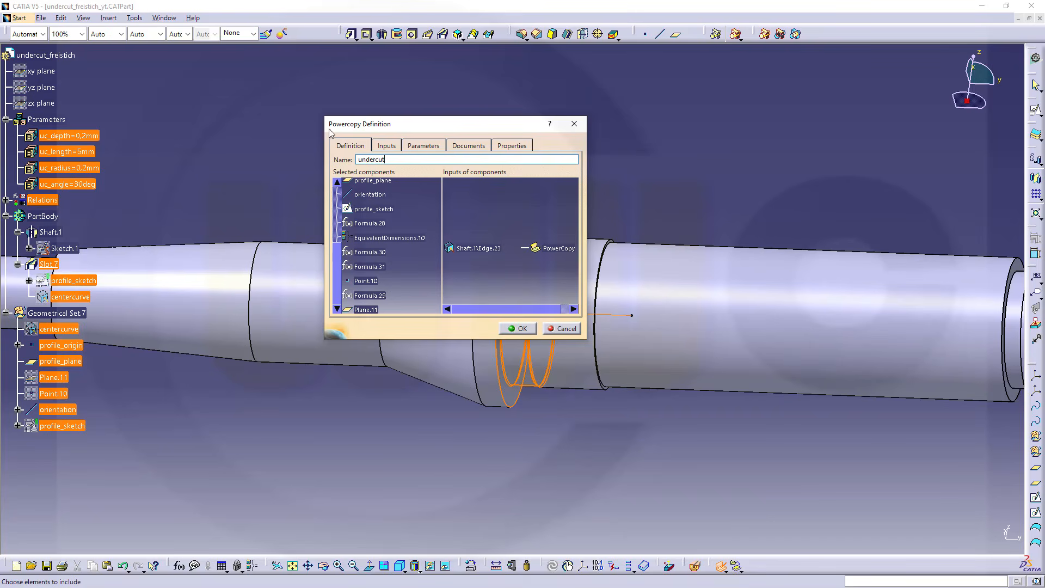
Publish the uc_depth and uc_length parameters of the undercut PowerCopy
{"action": "left_click", "coordinate": [422, 146]}
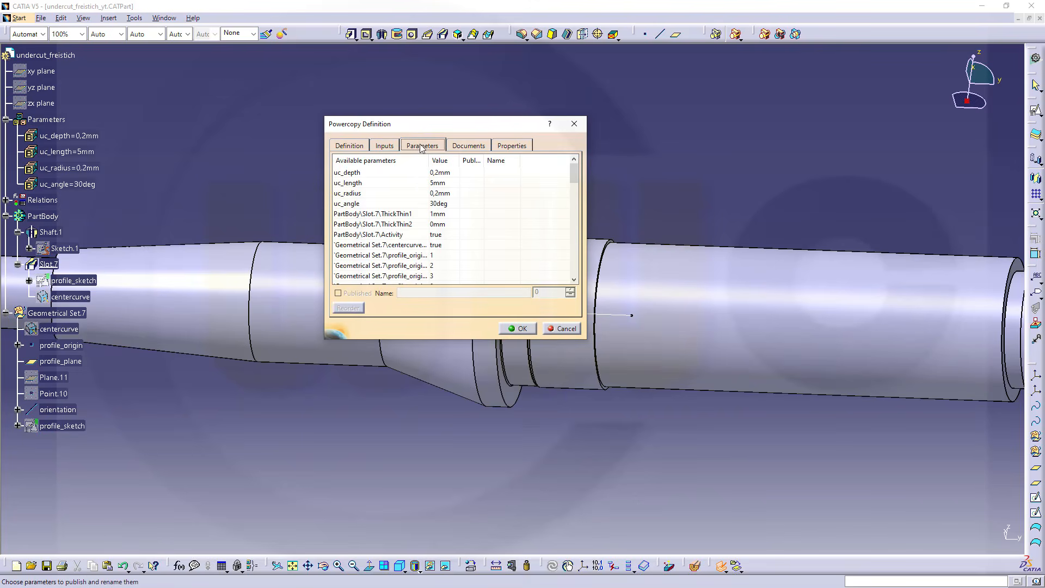
{"action": "left_click", "coordinate": [351, 175]}
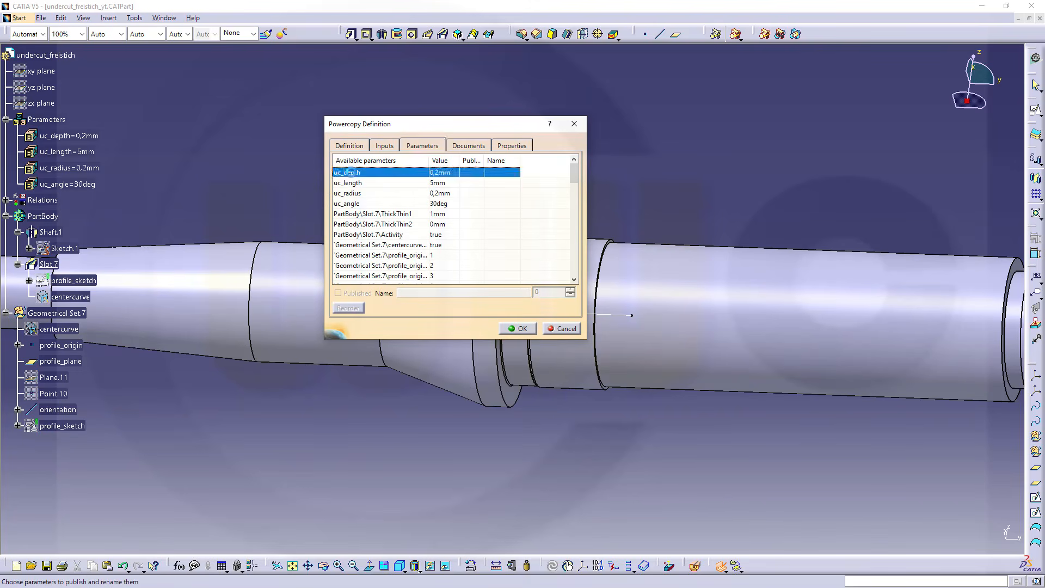
{"action": "left_click", "coordinate": [338, 294]}
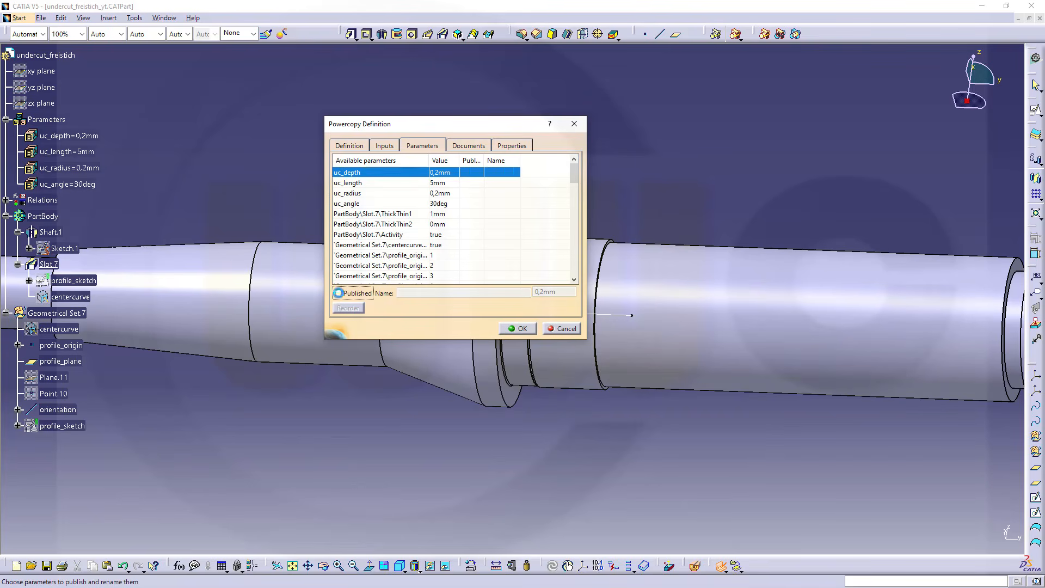
{"action": "left_click", "coordinate": [352, 186]}
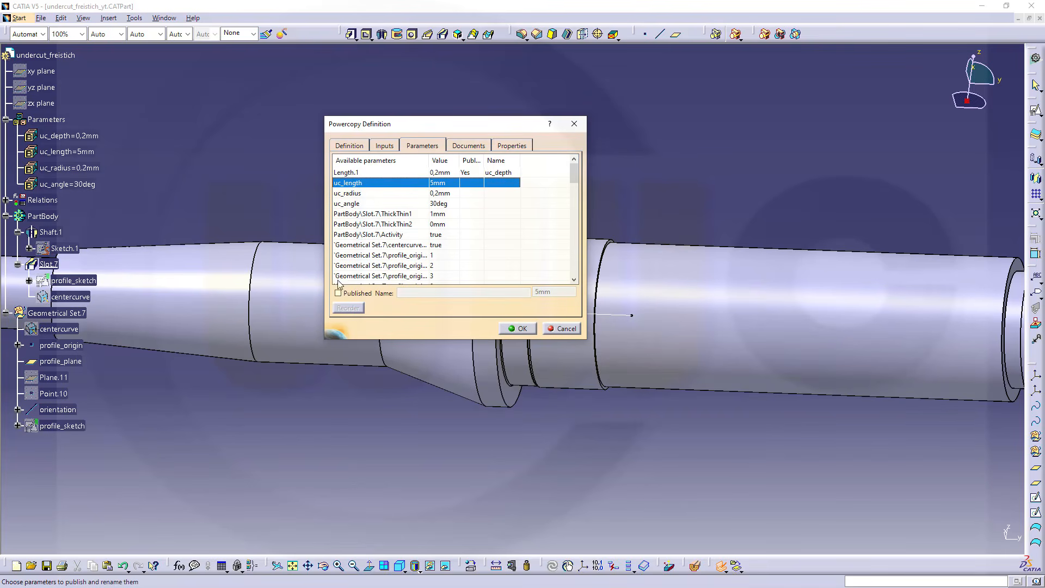
{"action": "left_click", "coordinate": [338, 294]}
{"action": "left_click", "coordinate": [348, 308]}
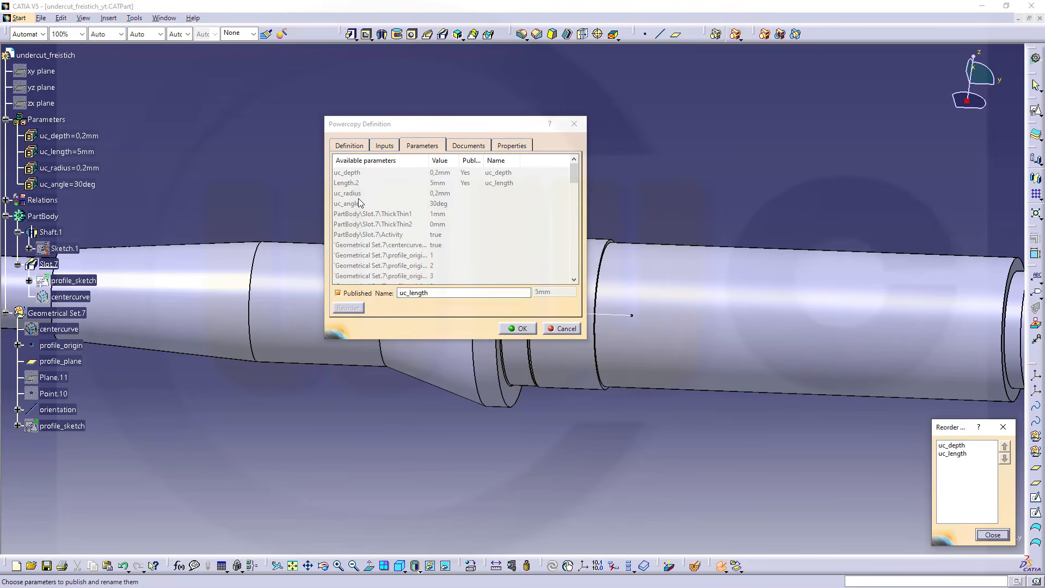
{"action": "left_click", "coordinate": [992, 535]}
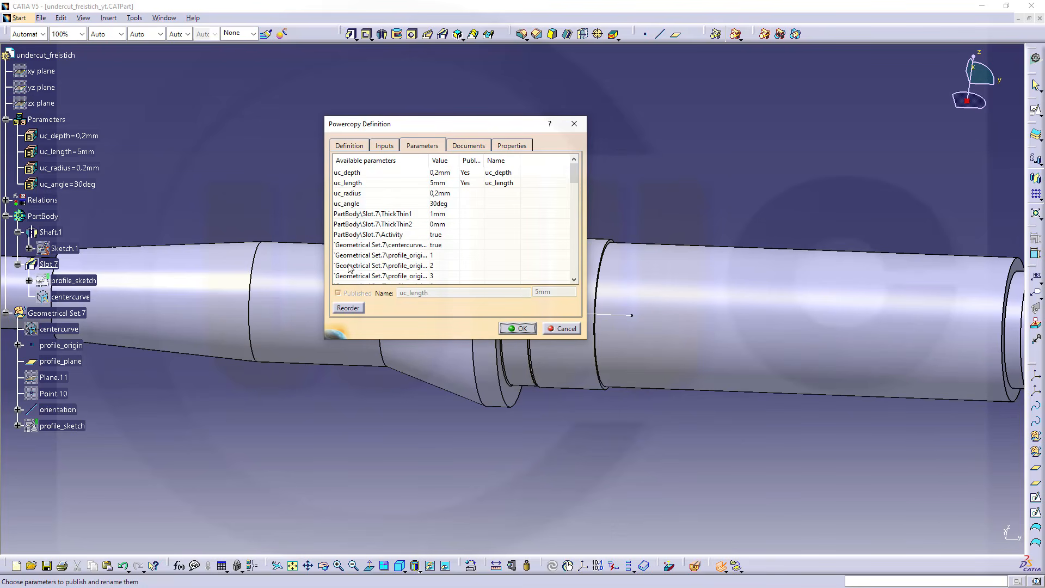
Publish the uc_radius and uc_angle parameters as well and finish the PowerCopy definition
{"action": "left_click", "coordinate": [354, 193]}
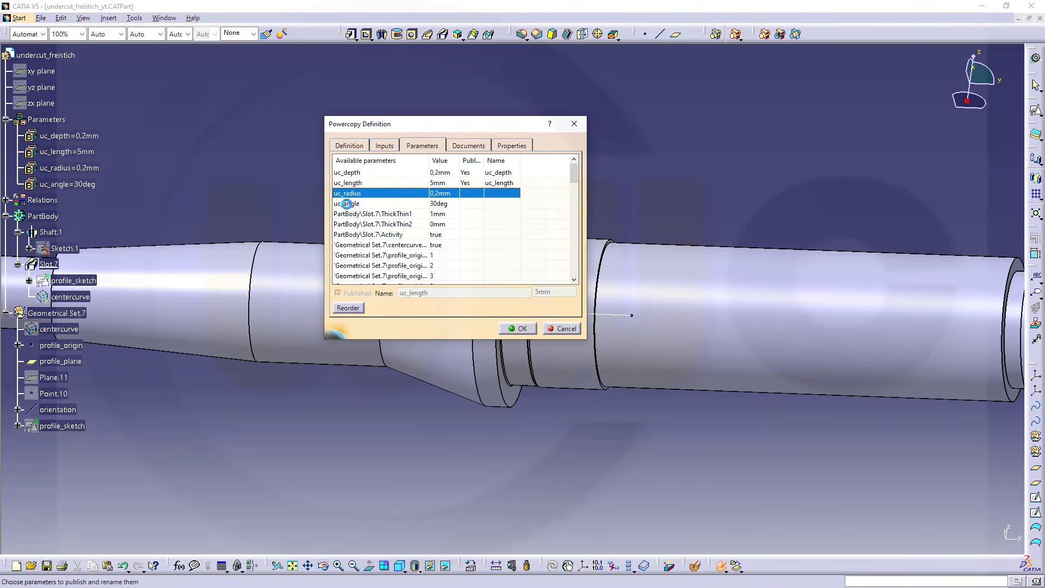
{"action": "left_click", "coordinate": [338, 293]}
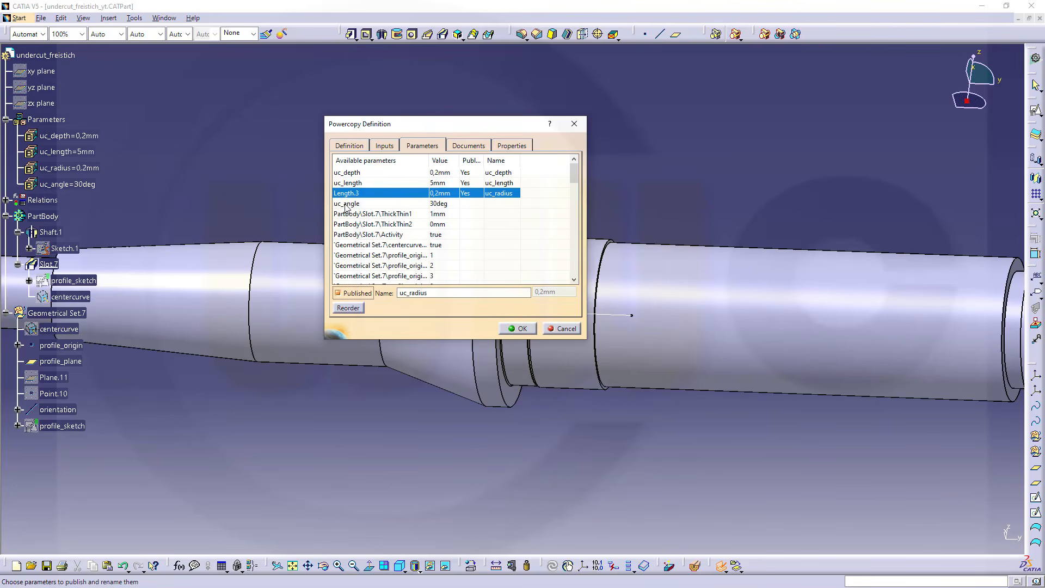
{"action": "left_click", "coordinate": [346, 206]}
{"action": "left_click", "coordinate": [338, 293]}
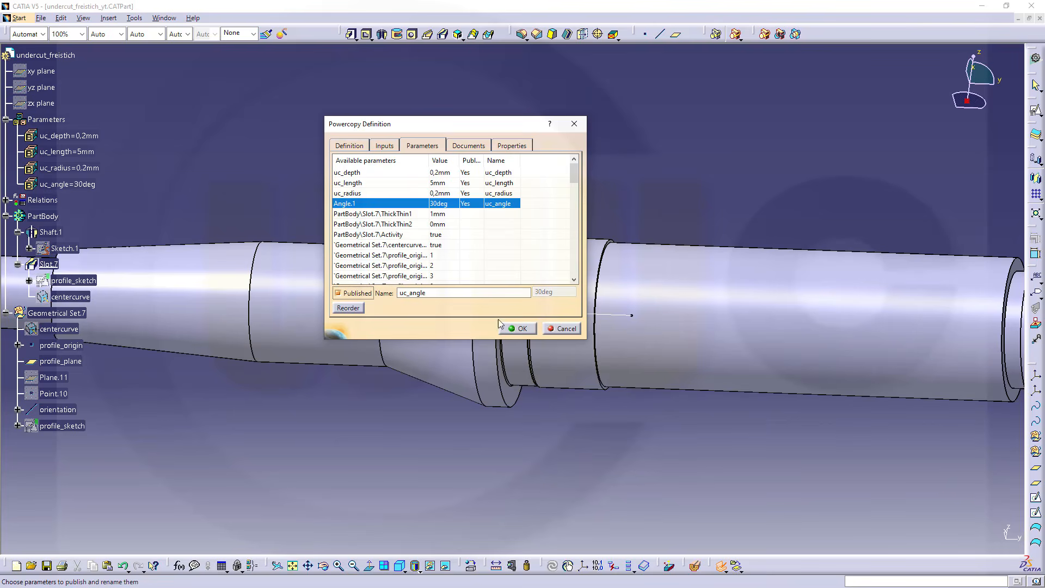
{"action": "left_click", "coordinate": [524, 328]}
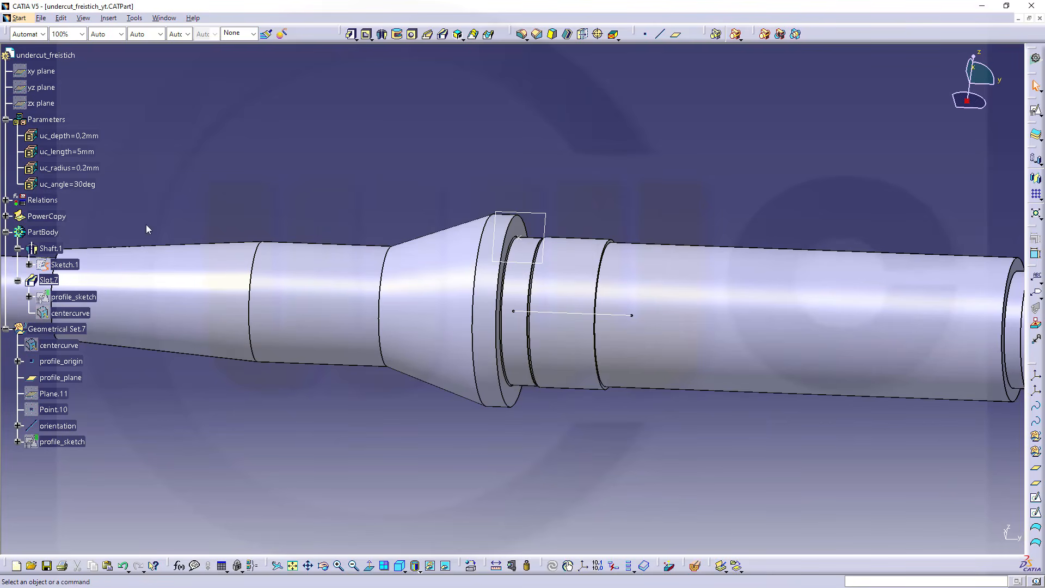
Start instantiating the undercut PowerCopy after Slot.7, using the circular edge at the shoulder of a thinner shaft section as input
{"action": "left_click", "coordinate": [5, 216]}
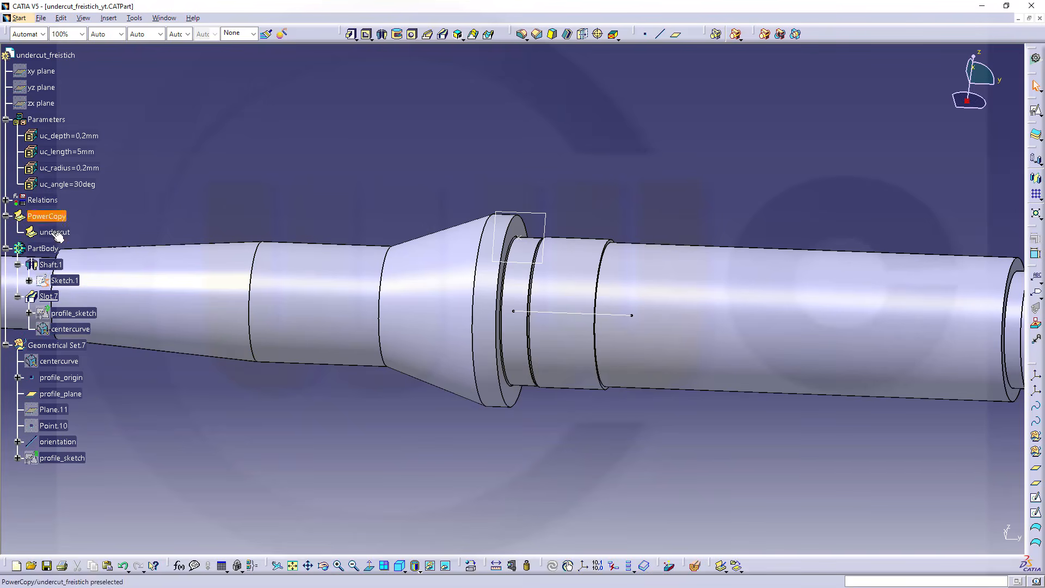
{"action": "middle_click_drag", "start_coordinate": [833, 250], "coordinate": [588, 197]}
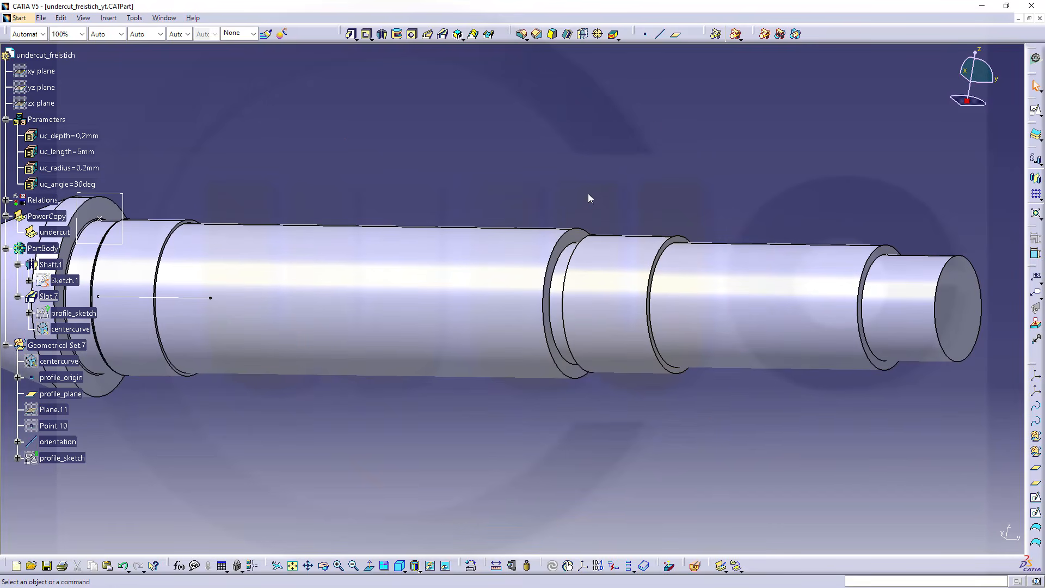
{"action": "right_click", "coordinate": [55, 233]}
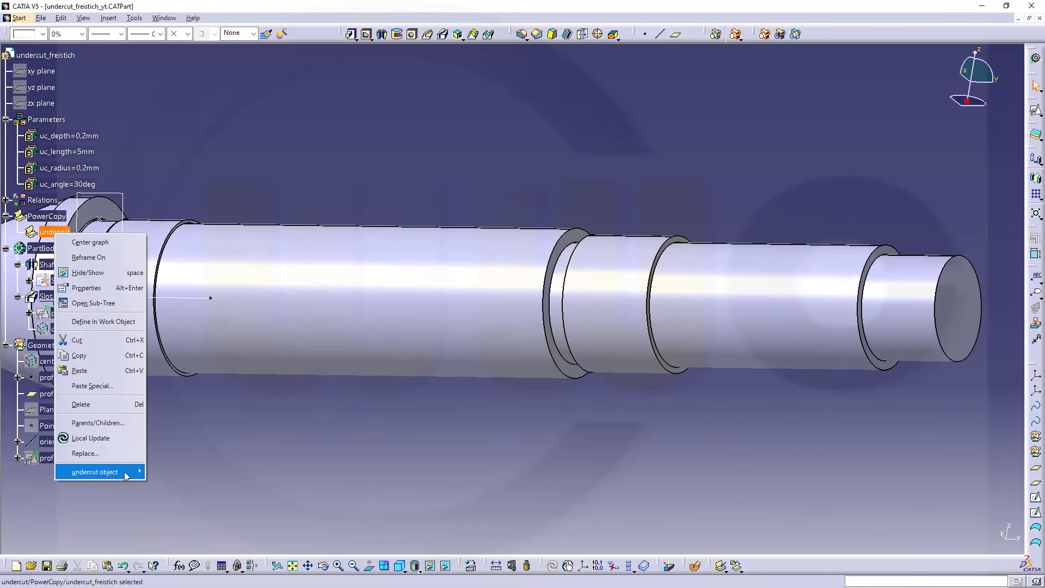
{"action": "mouse_move", "coordinate": [126, 476]}
{"action": "left_click", "coordinate": [159, 490]}
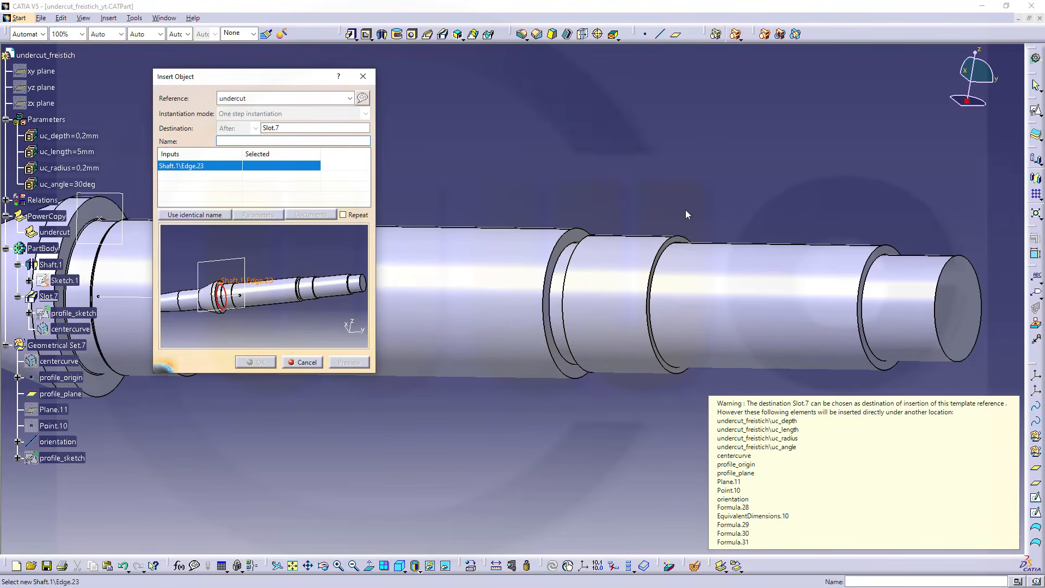
{"action": "left_click", "coordinate": [662, 254]}
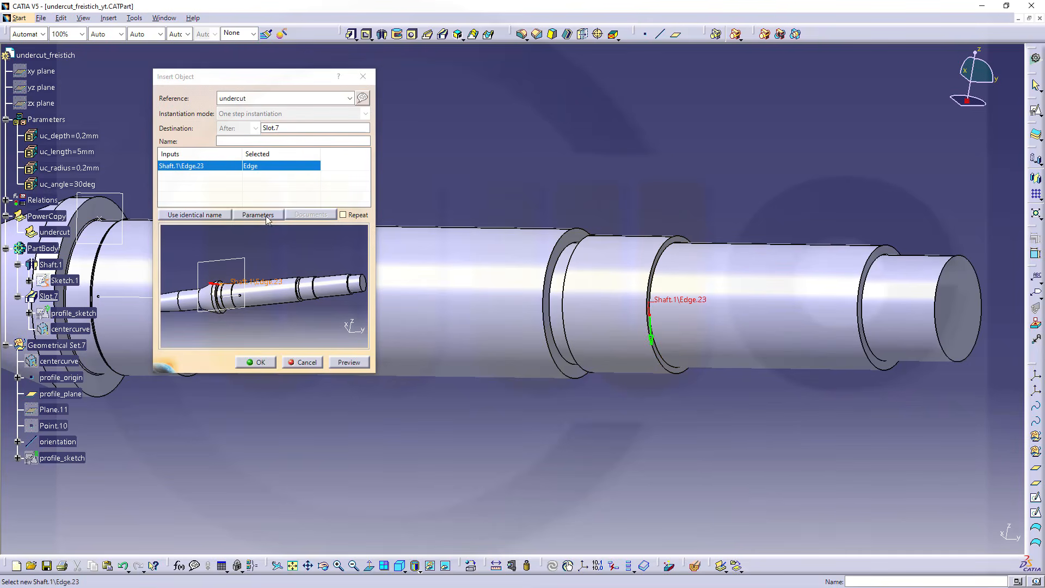
Keep the default values of the instance's published parameters, preview the result and insert the second undercut
{"action": "left_click", "coordinate": [266, 215]}
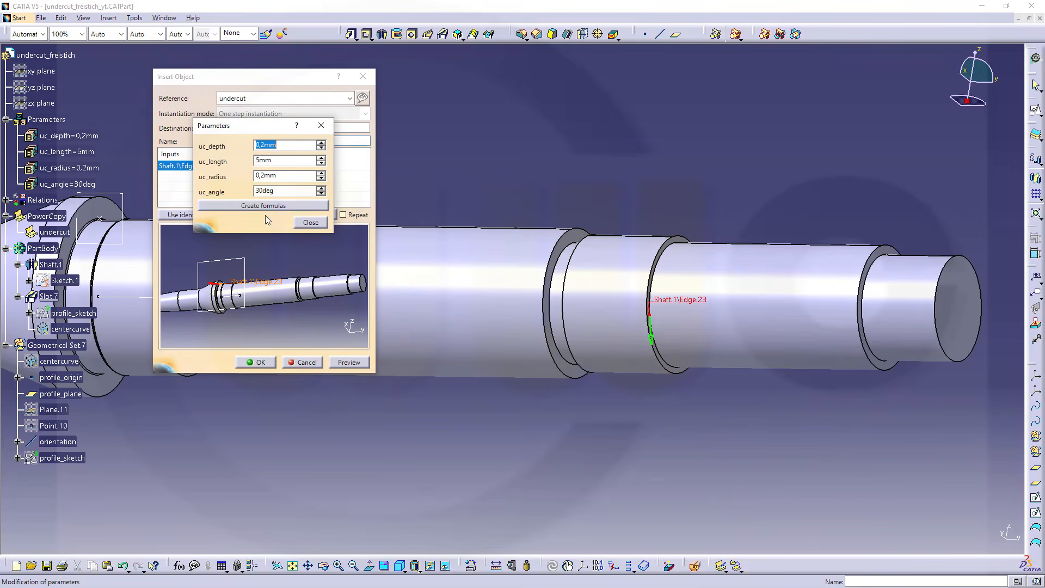
{"action": "left_click", "coordinate": [310, 222]}
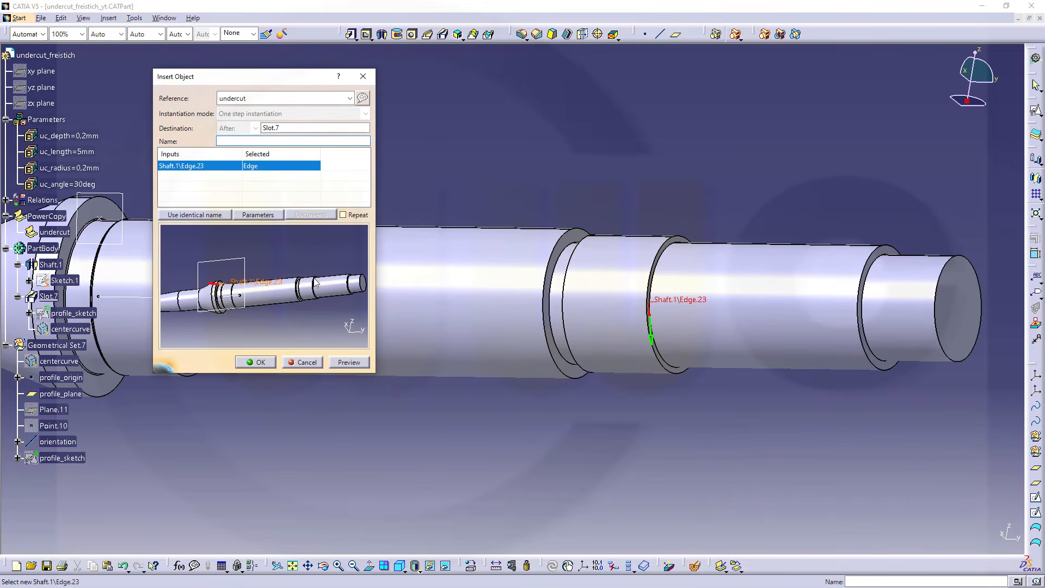
{"action": "left_click", "coordinate": [348, 363]}
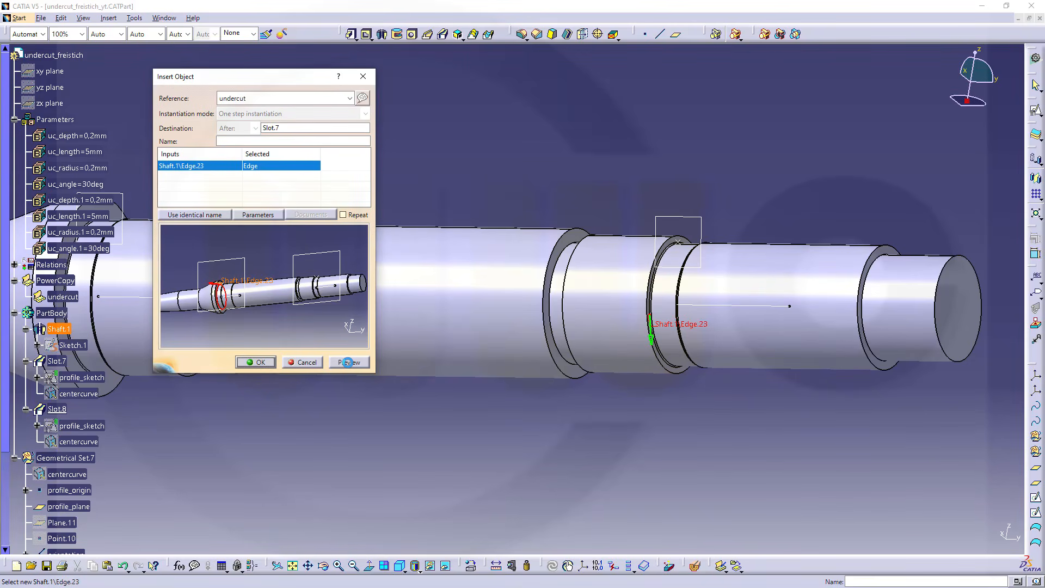
{"action": "left_click", "coordinate": [265, 366]}
Save the undercut_freistich_yt part with the second undercut in place
{"action": "scroll", "coordinate": [843, 195], "scroll_direction": "up", "scroll_amount": 5}
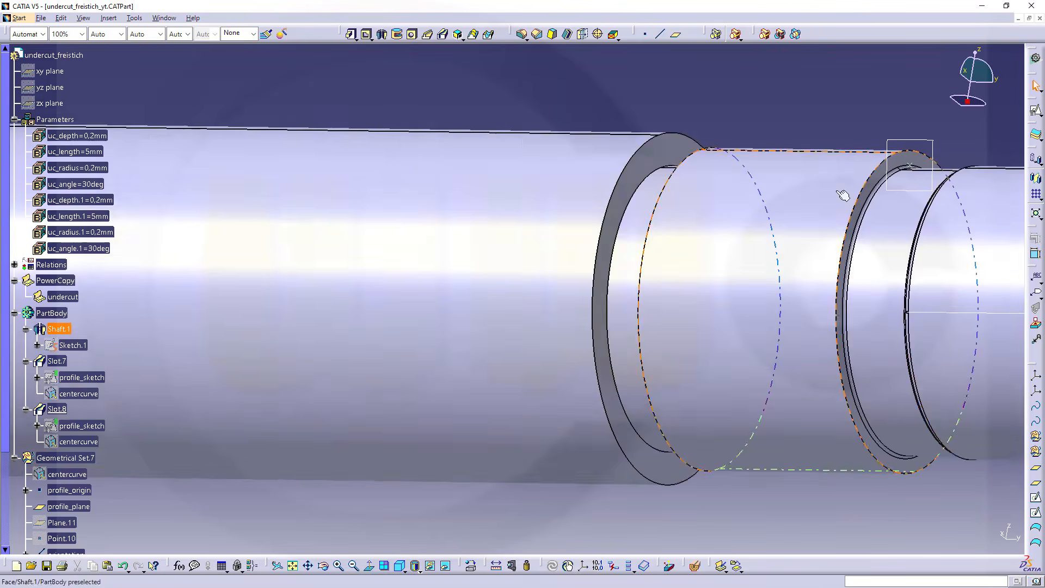
{"action": "middle_click_drag", "start_coordinate": [843, 194], "coordinate": [641, 167]}
{"action": "middle_click_drag", "start_coordinate": [751, 229], "coordinate": [790, 173]}
{"action": "scroll", "coordinate": [330, 336], "scroll_direction": "down", "scroll_amount": 2}
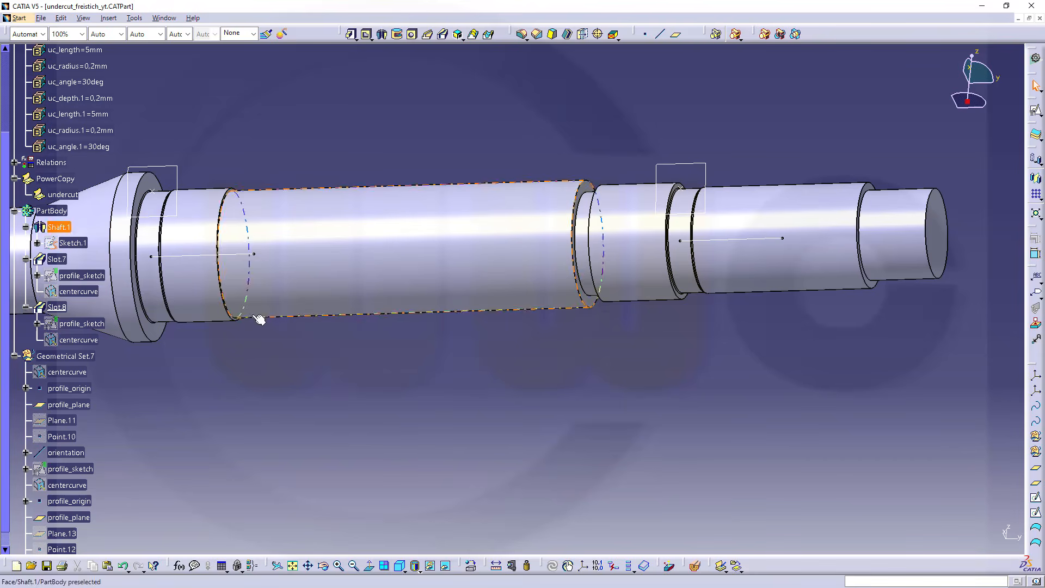
{"action": "left_click", "coordinate": [44, 18]}
{"action": "left_click", "coordinate": [60, 97]}
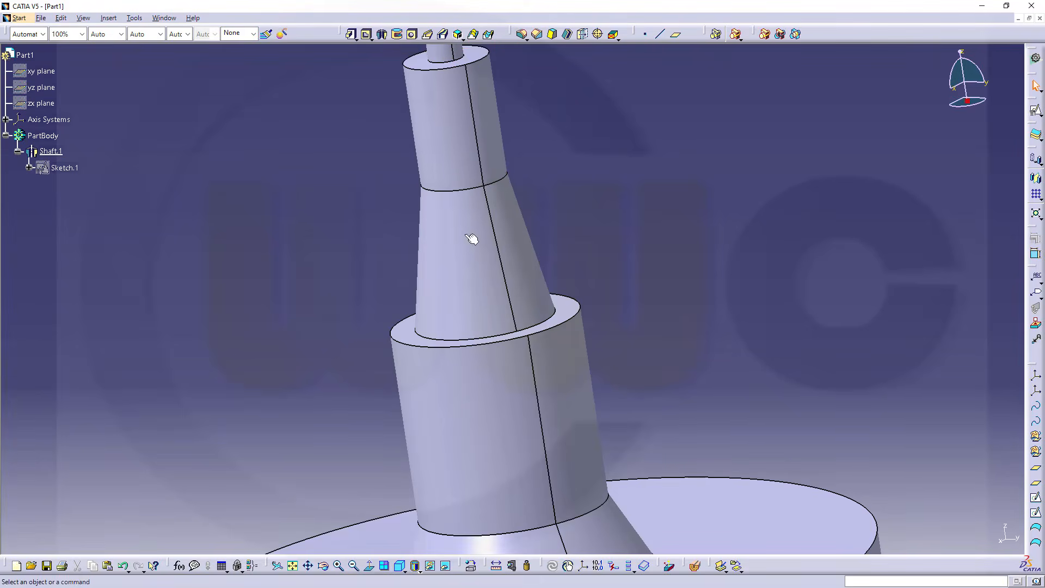
In Part1, start an Instantiate From Document using undercut_freistich_yt.CATPart as the source of the undercut PowerCopy
{"action": "middle_click_drag", "start_coordinate": [474, 236], "coordinate": [592, 329]}
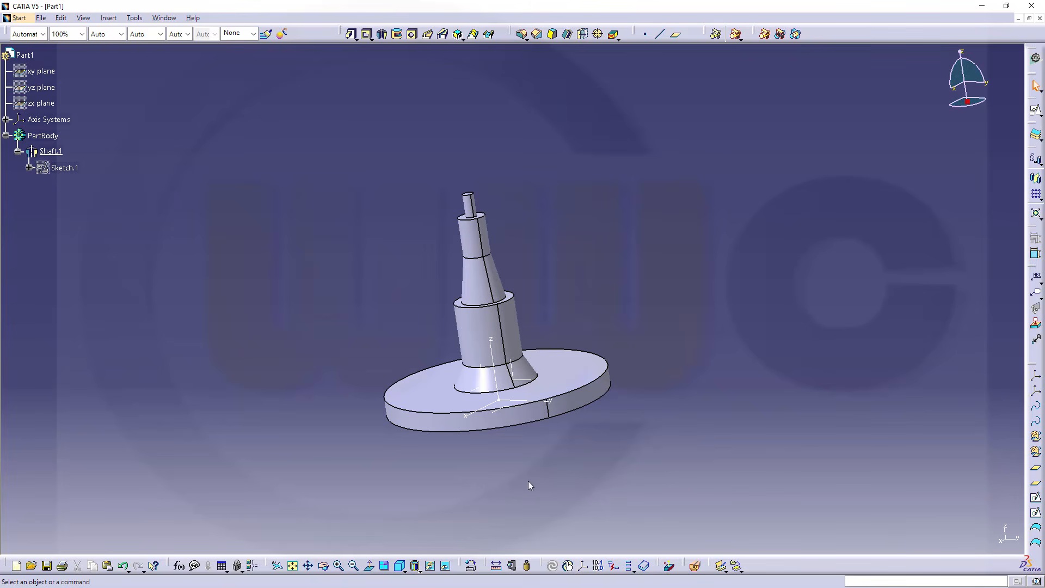
{"action": "left_click", "coordinate": [737, 568]}
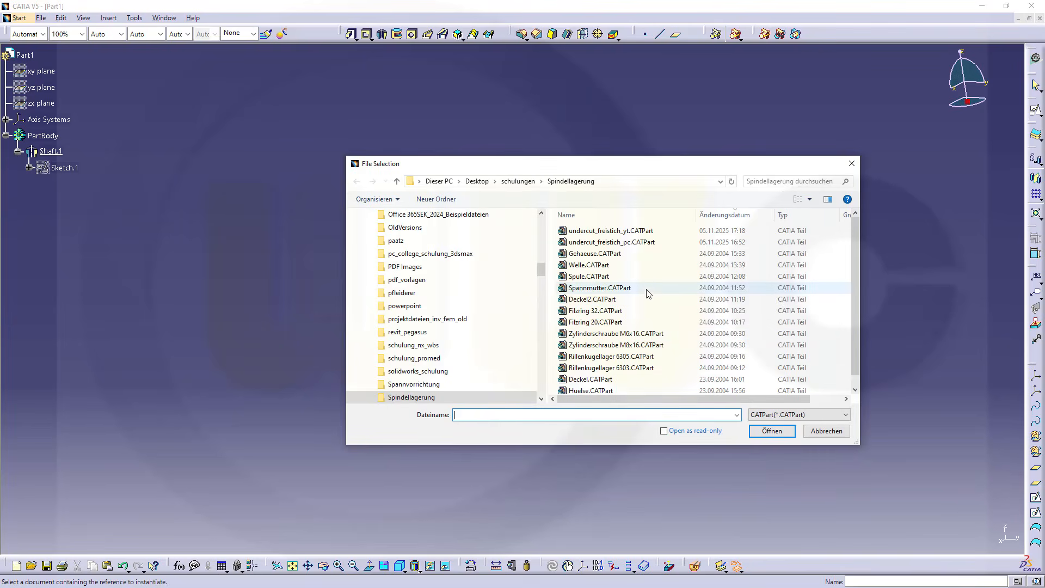
{"action": "left_click", "coordinate": [616, 231]}
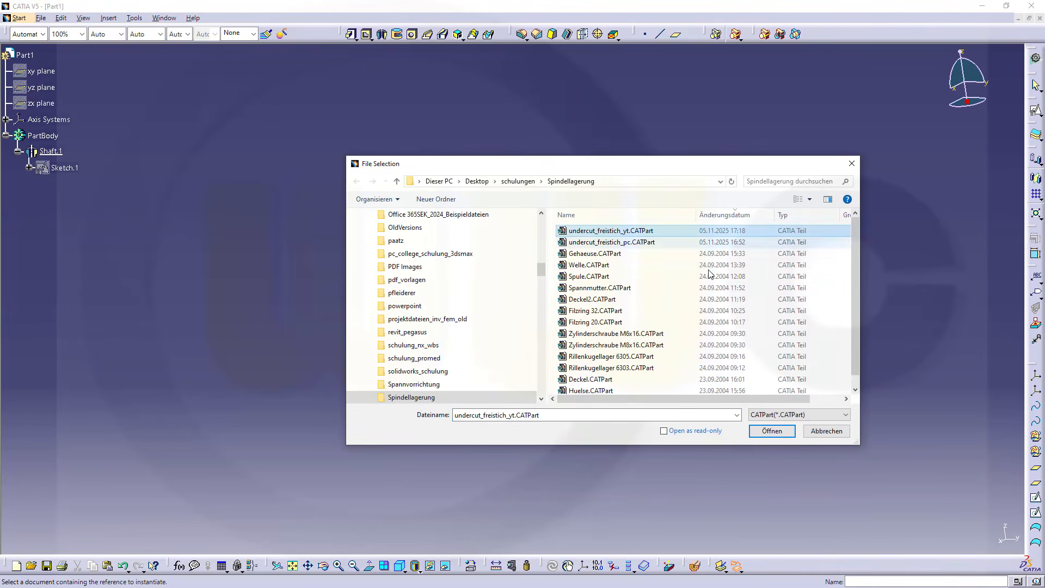
{"action": "left_click", "coordinate": [772, 431]}
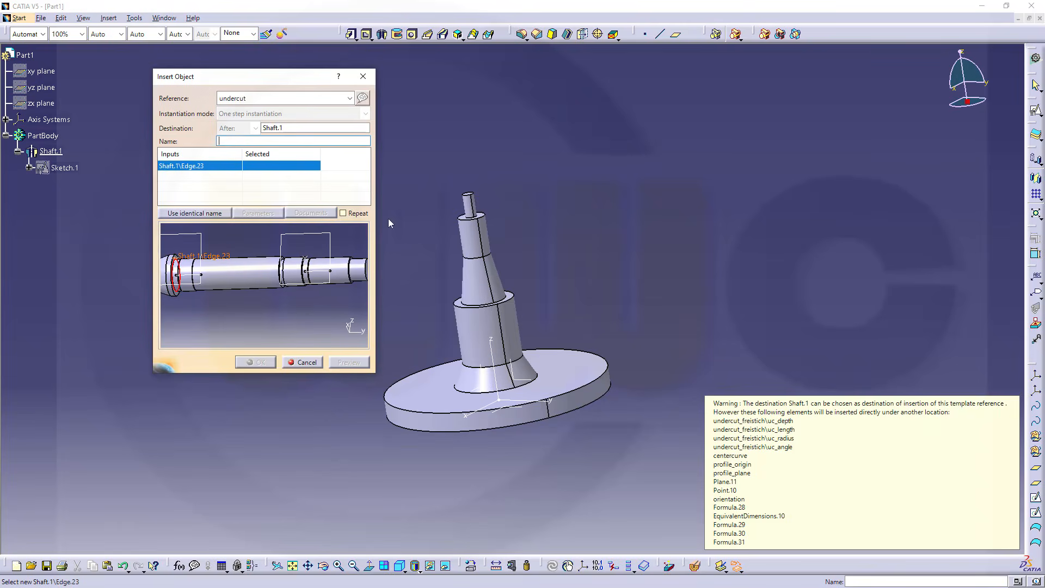
Insert the undercut after Shaft.1 at the circular edge where the tapered section meets the cylinder's shoulder, previewing it first
{"action": "middle_click_drag", "start_coordinate": [683, 274], "coordinate": [792, 251]}
{"action": "middle_click_drag", "start_coordinate": [739, 297], "coordinate": [756, 251]}
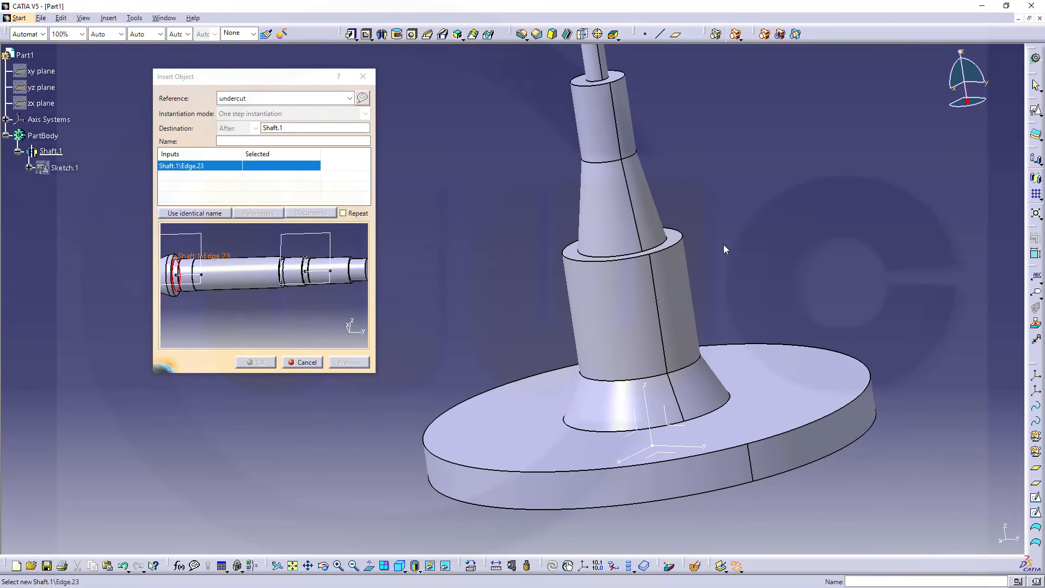
{"action": "left_click", "coordinate": [658, 245]}
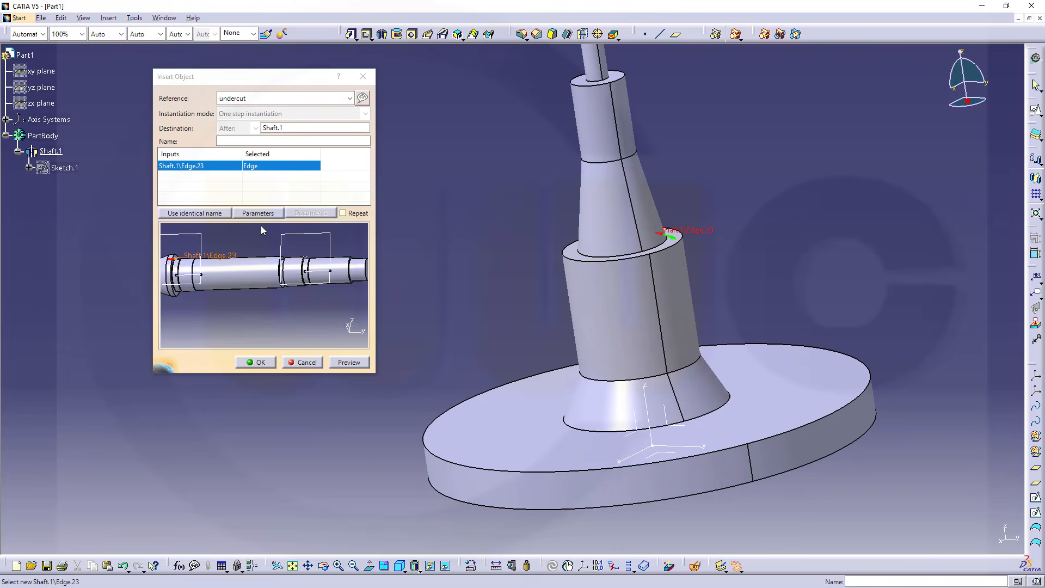
{"action": "left_click", "coordinate": [348, 362]}
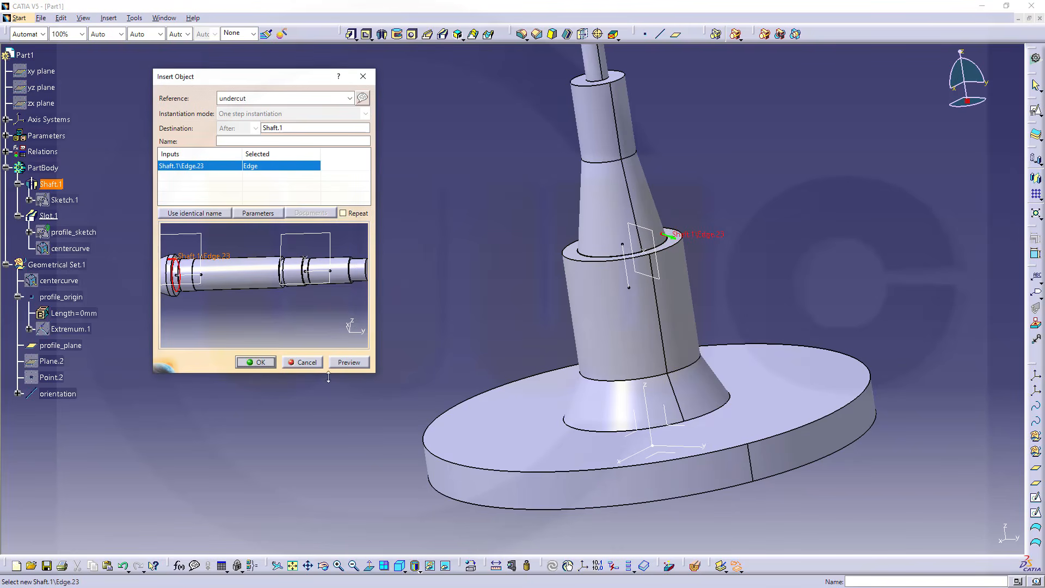
{"action": "left_click", "coordinate": [255, 362]}
{"action": "middle_click_drag", "start_coordinate": [745, 296], "coordinate": [701, 283]}
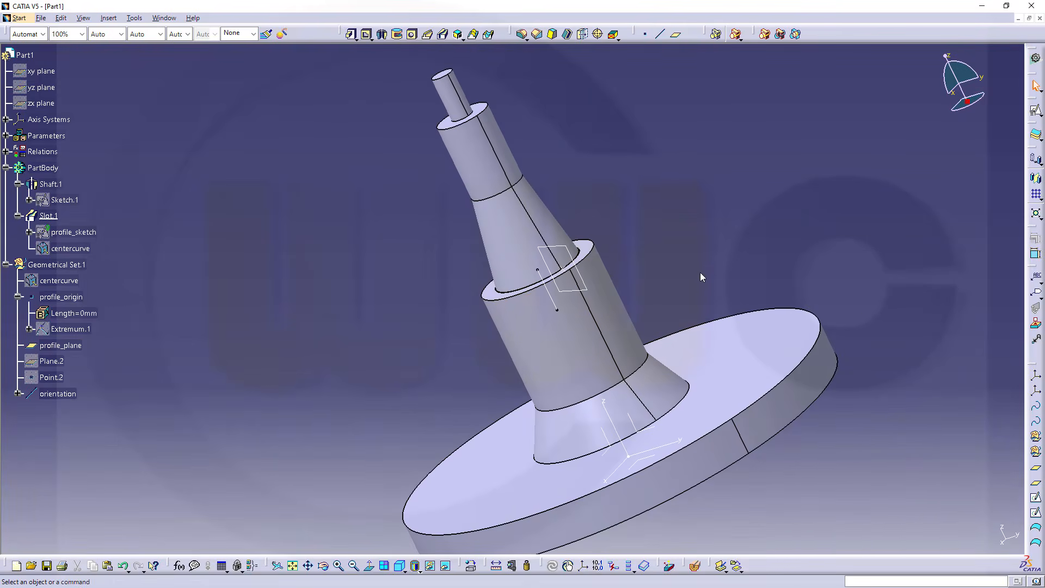